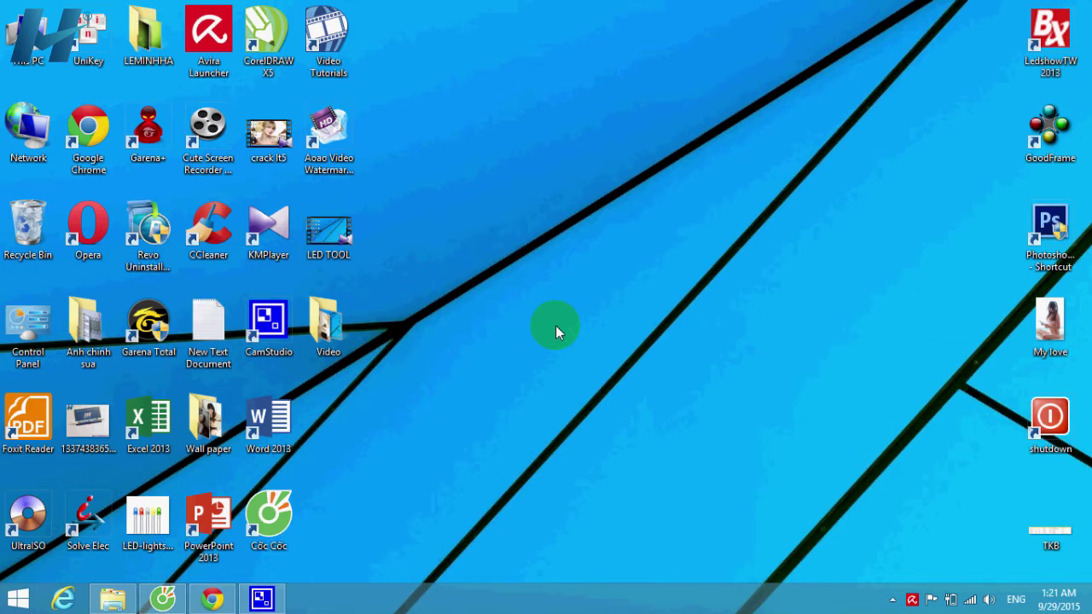
# - Switch to the Cốc Cốc browser and open the English version of plotcalc.com in a new tab
pyautogui.click(166, 599)
pyautogui.hotkey('ctrl', 't')
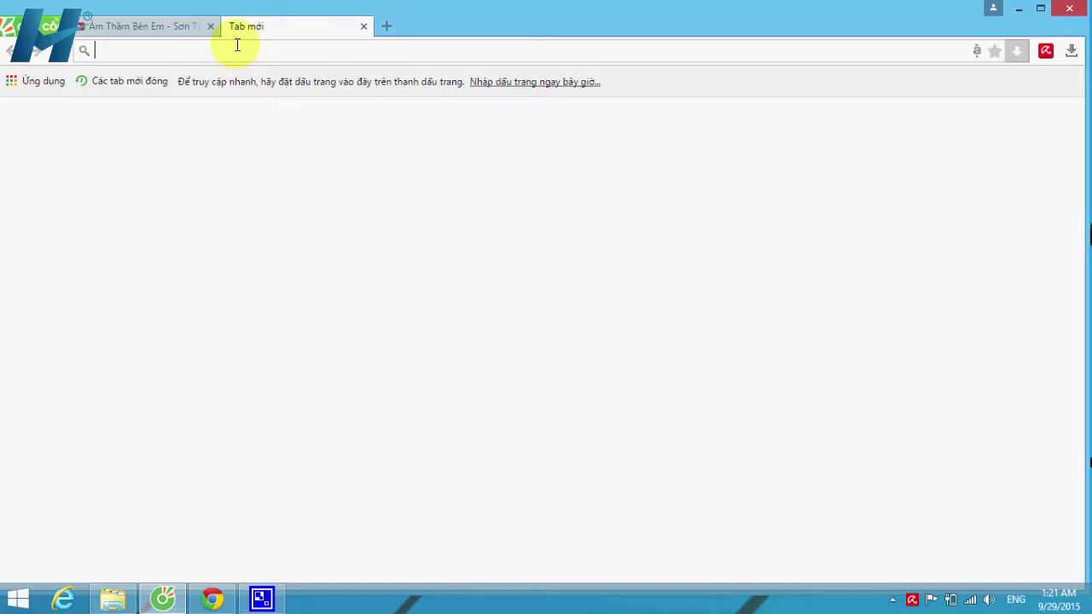
pyautogui.write('p')
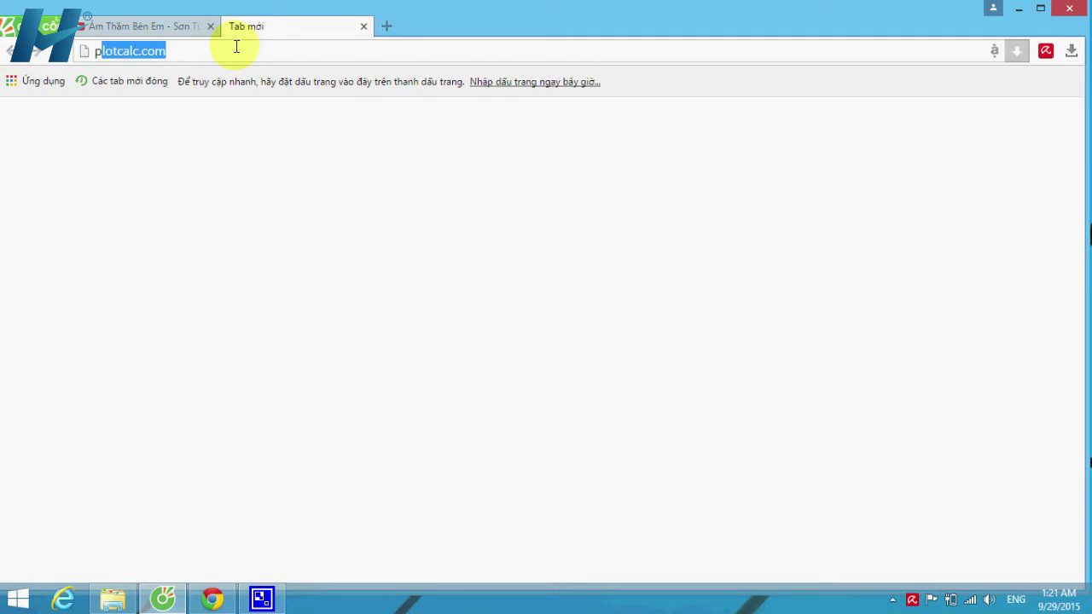
pyautogui.press('Return')
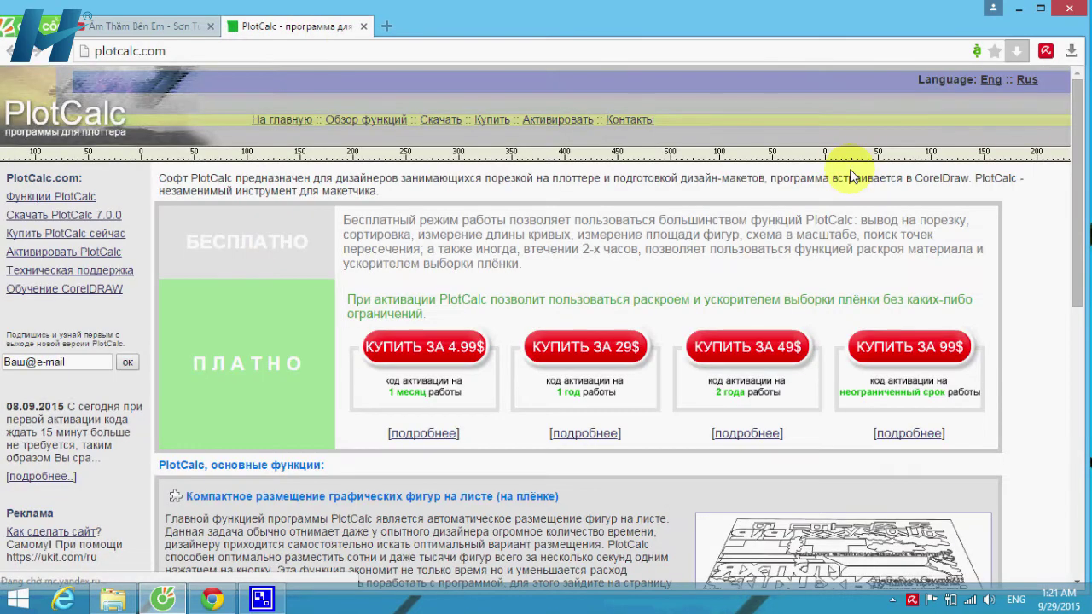
pyautogui.click(991, 82)
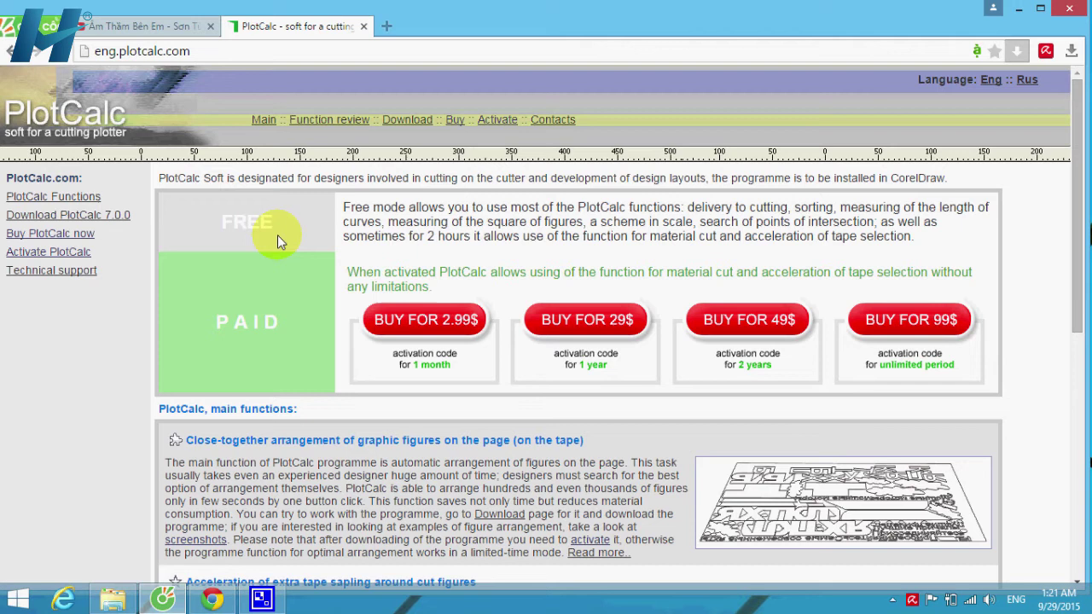
# - Open the PlotCalc 7.0.0 download page and review the available CorelDraw versions and the installation instructions
pyautogui.click(98, 220)
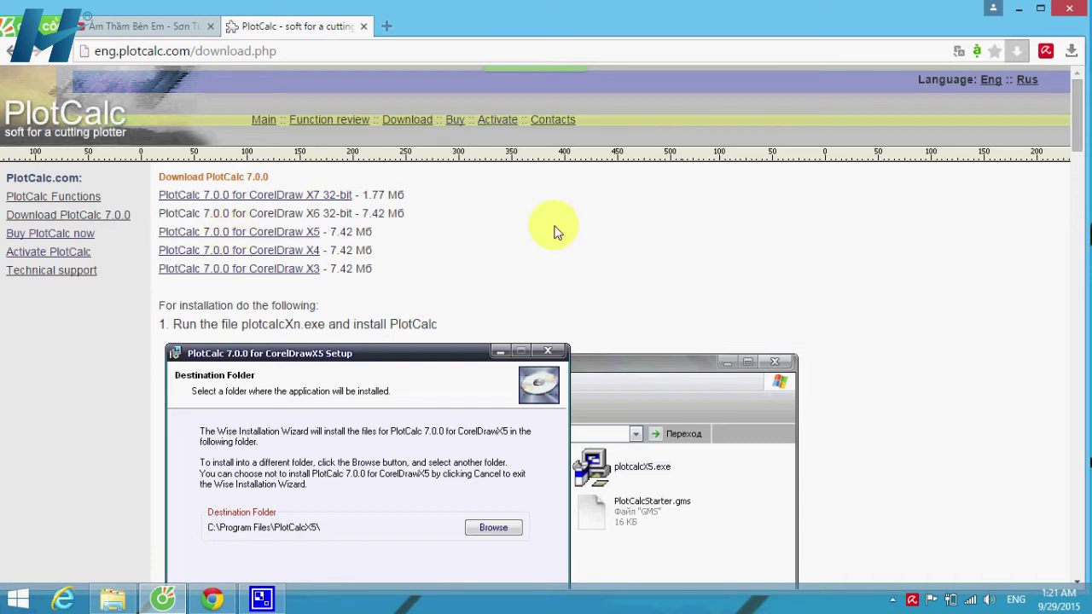
pyautogui.scroll(-2, 554, 230)
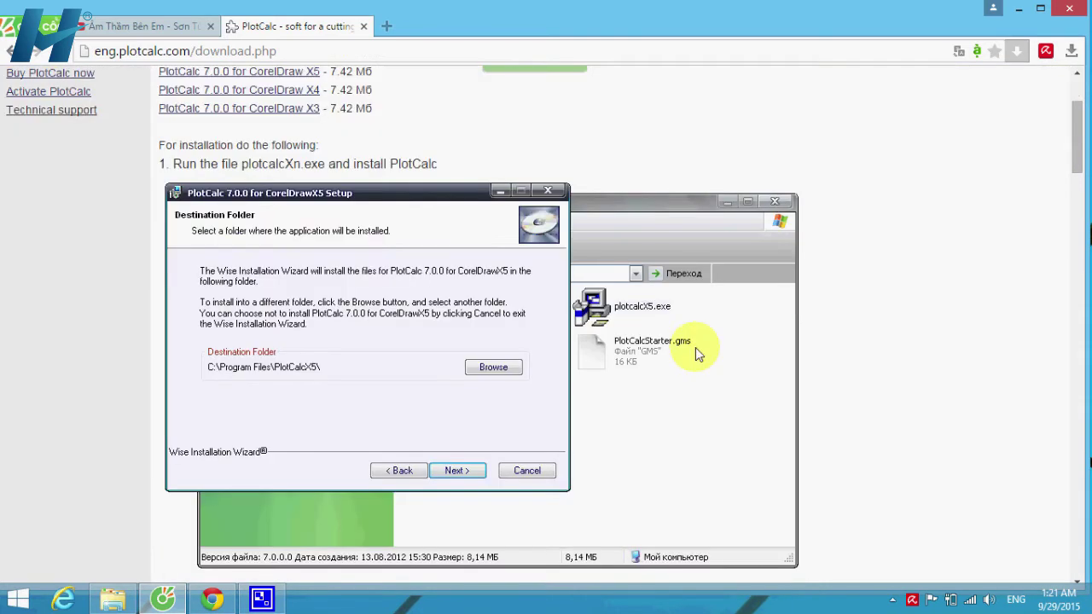
pyautogui.scroll(-5, 864, 349)
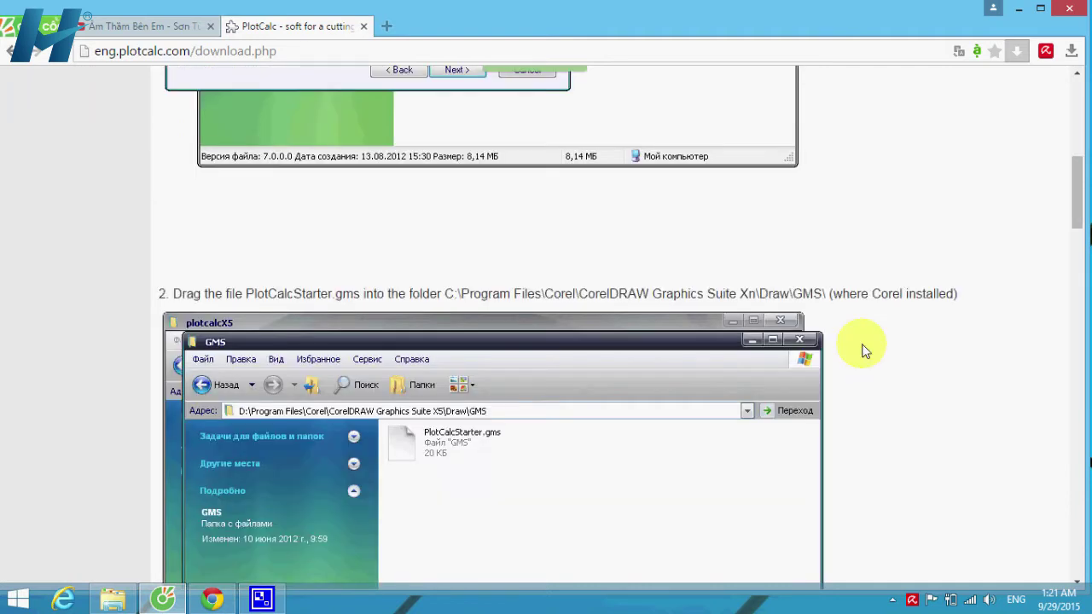
pyautogui.scroll(-5, 894, 371)
pyautogui.scroll(12, 894, 370)
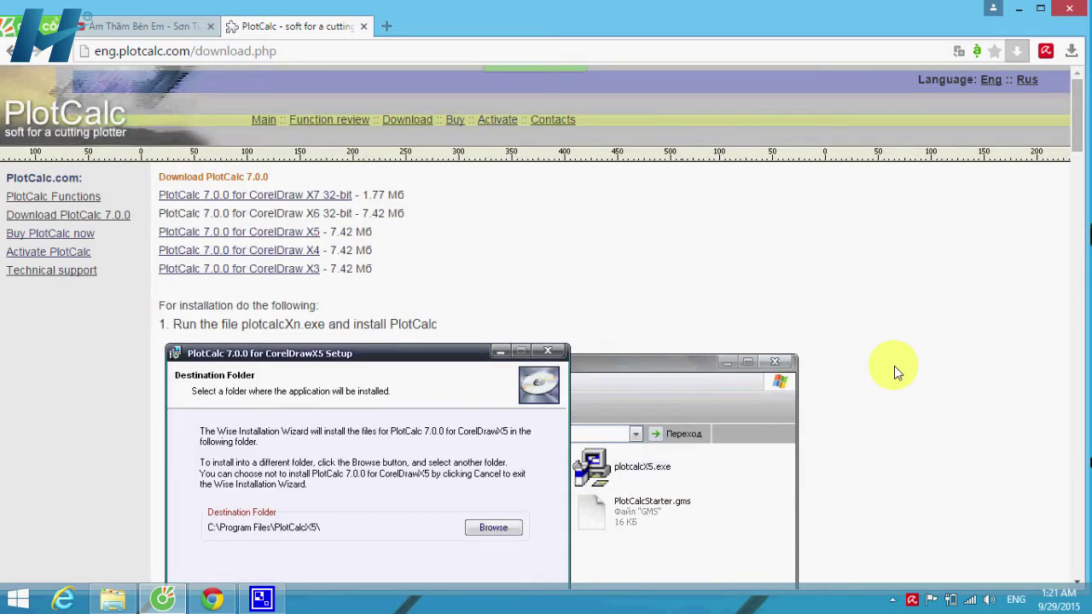
# - Leave the browser and open the PlotCalcX5 folder inside the X5 folder in Downloads in File Explorer
pyautogui.click(1018, 9)
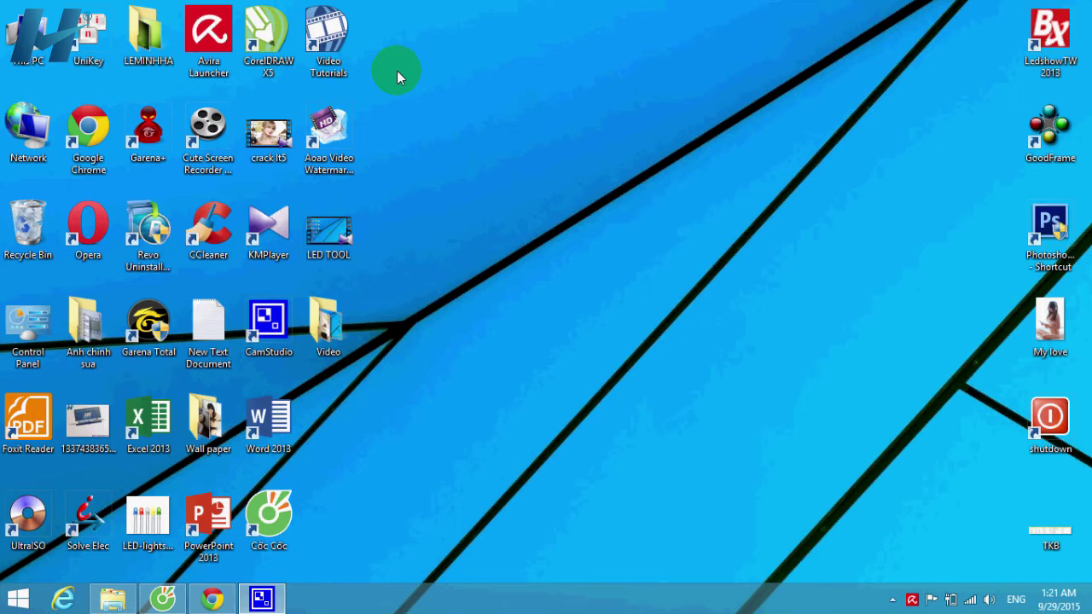
pyautogui.doubleClick(30, 34)
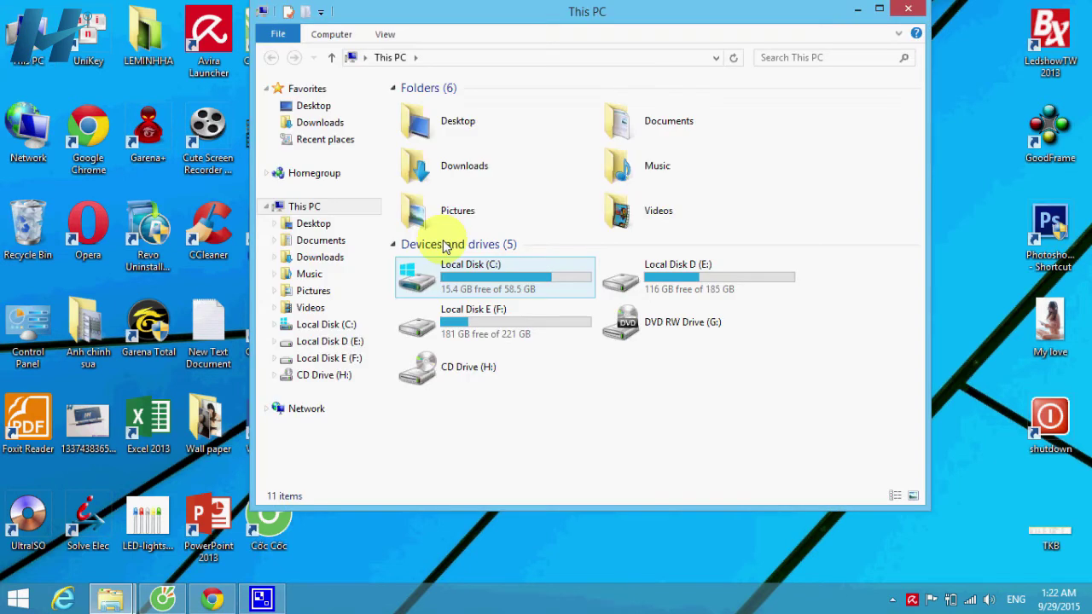
pyautogui.click(314, 125)
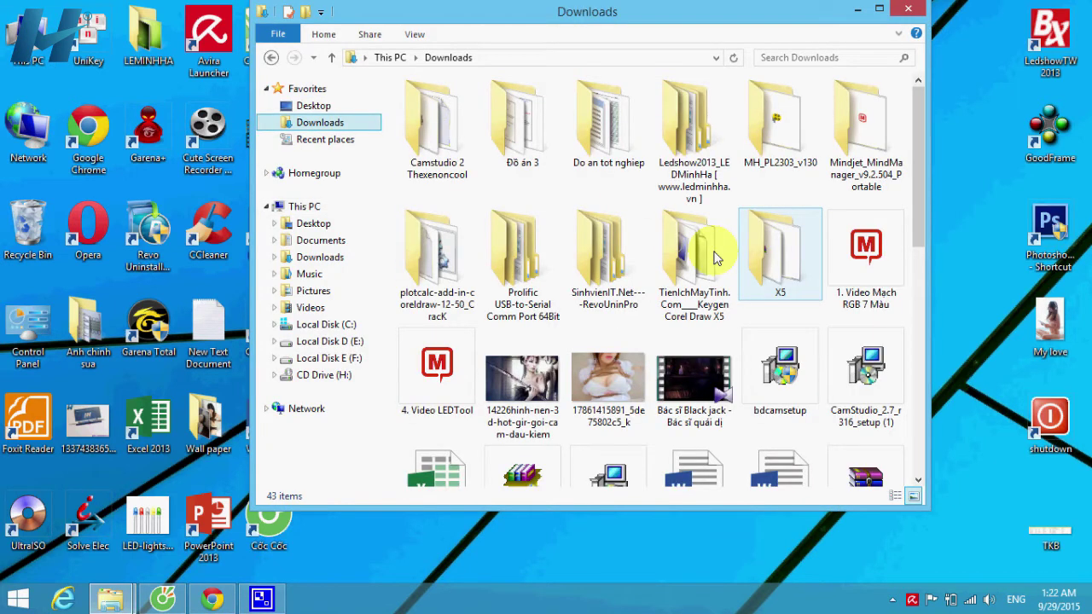
pyautogui.doubleClick(761, 264)
pyautogui.doubleClick(426, 140)
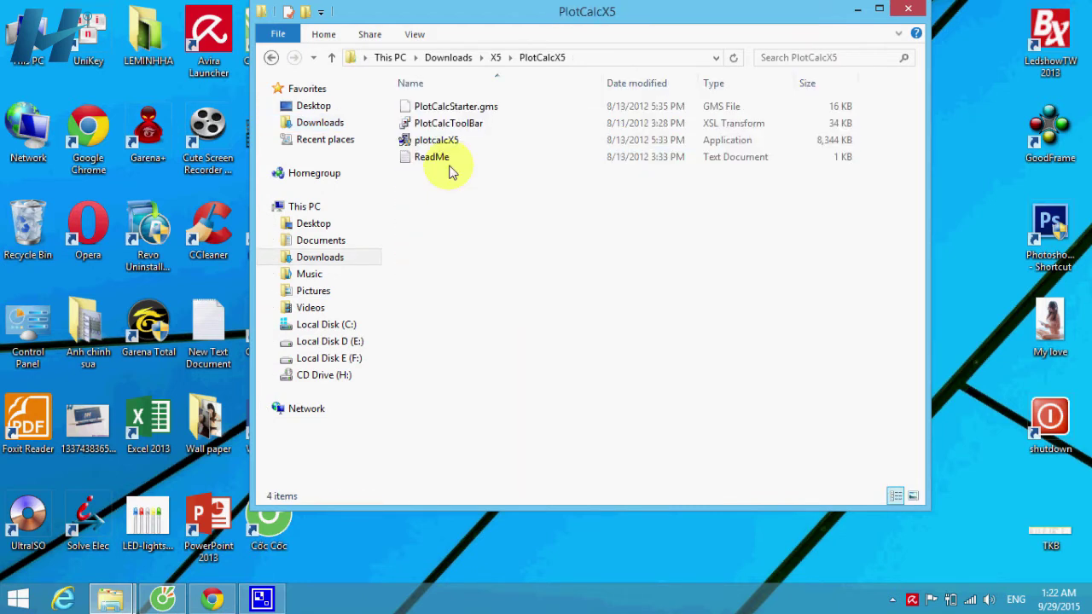
# - Run the plotcalcX5 installer with destination folder C:\Program Files (x86)\PlotCalcX5\ and clear the folder window out of the way
pyautogui.click(465, 140)
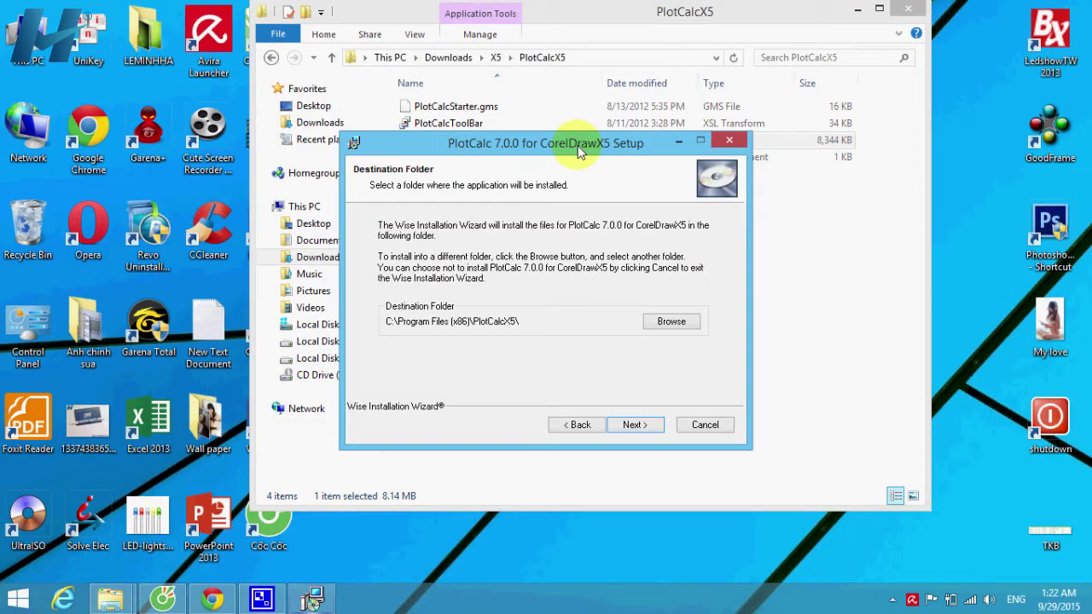
pyautogui.moveTo(579, 151); pyautogui.dragTo(633, 204)
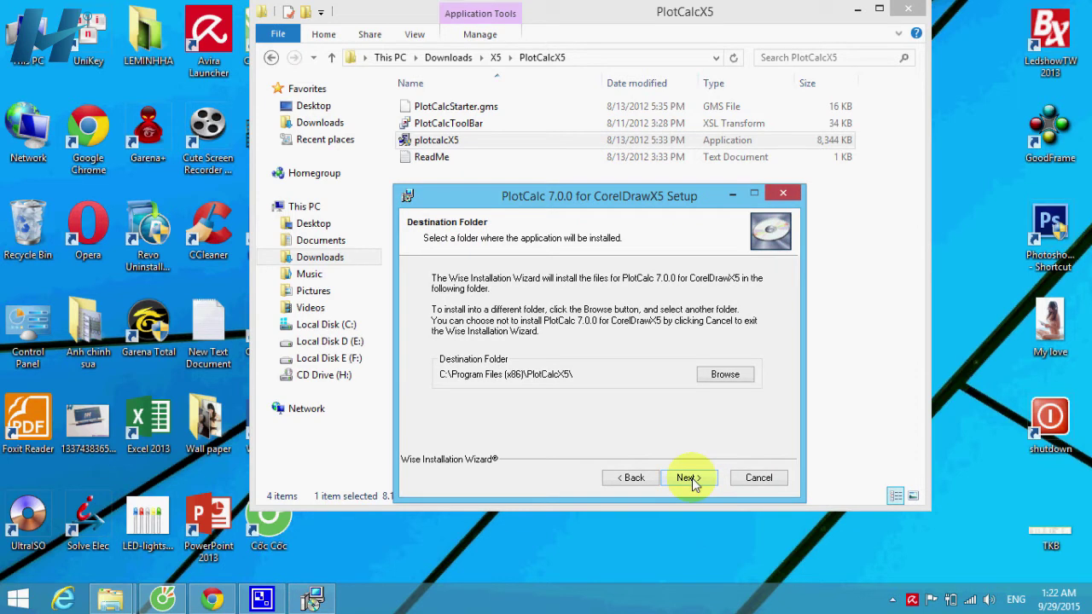
pyautogui.click(691, 483)
pyautogui.moveTo(651, 207); pyautogui.dragTo(808, 7)
pyautogui.click(857, 10)
# - Switch to the browser, review PlotCalc's main functions on the home page, and open the detailed function descriptions
pyautogui.moveTo(160, 602)
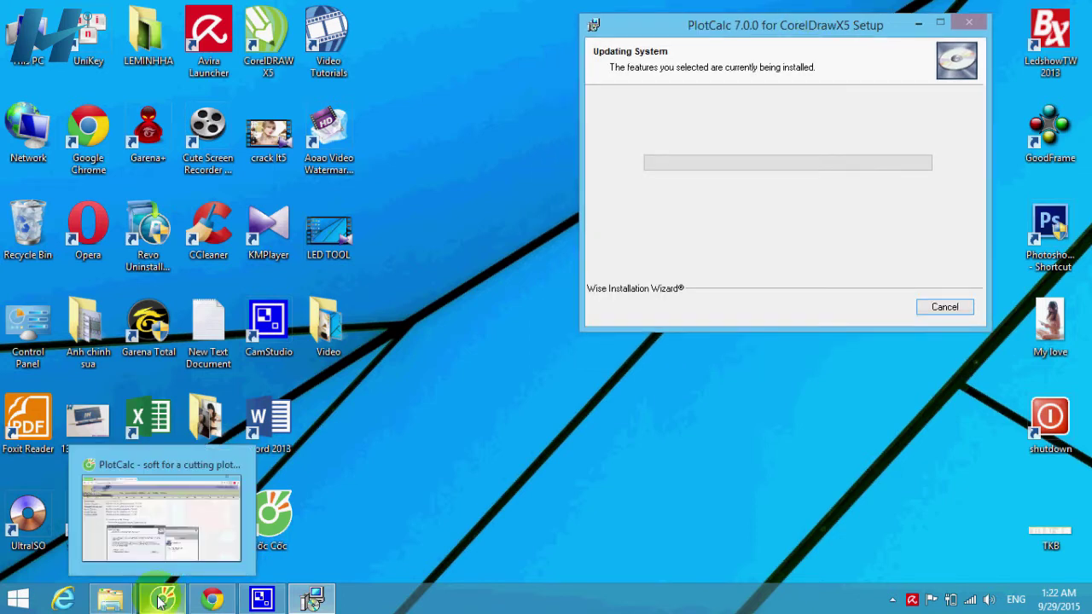
pyautogui.click(160, 602)
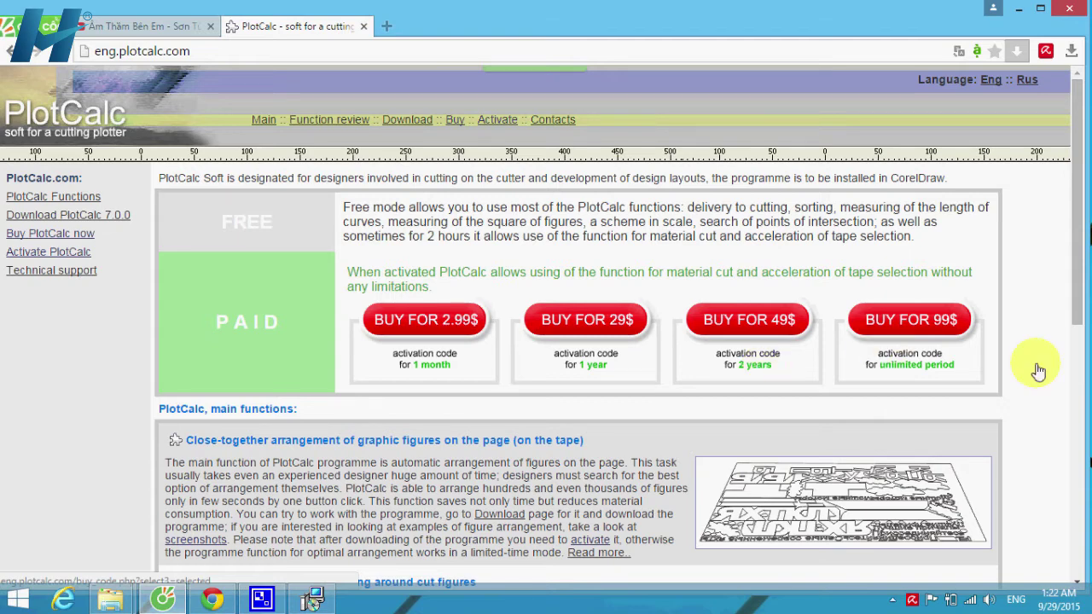
pyautogui.scroll(-2, 456, 391)
pyautogui.scroll(2, 456, 391)
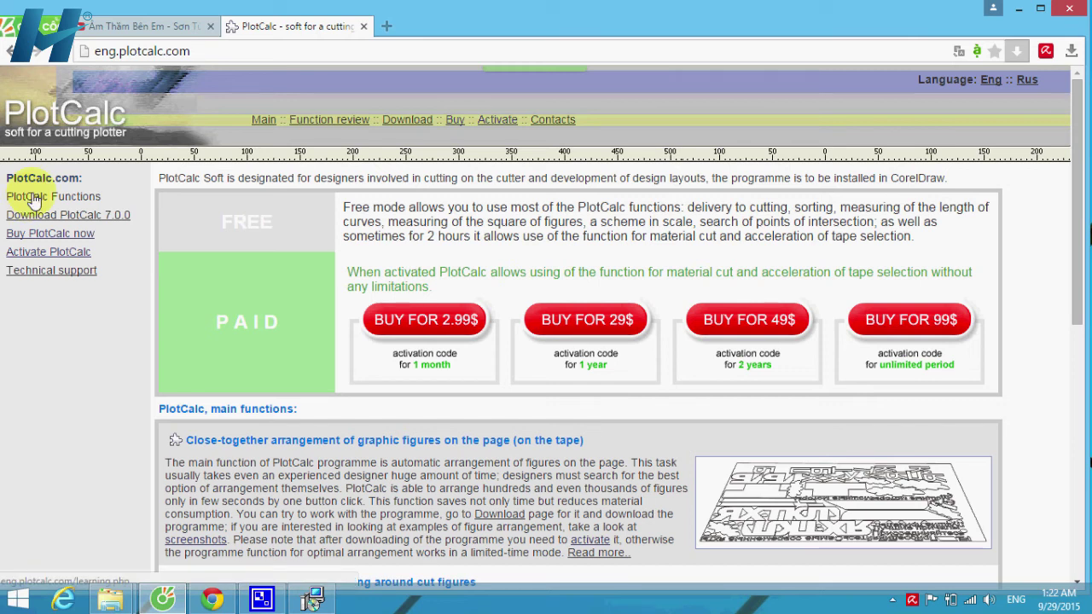
pyautogui.click(78, 193)
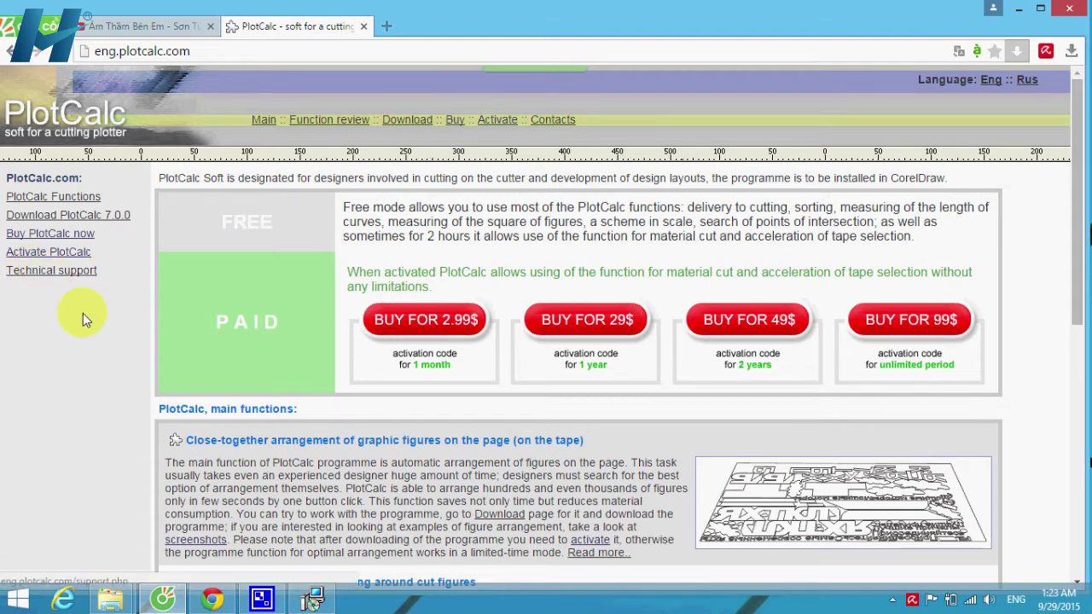
pyautogui.scroll(-1, 314, 376)
pyautogui.scroll(-5, 544, 385)
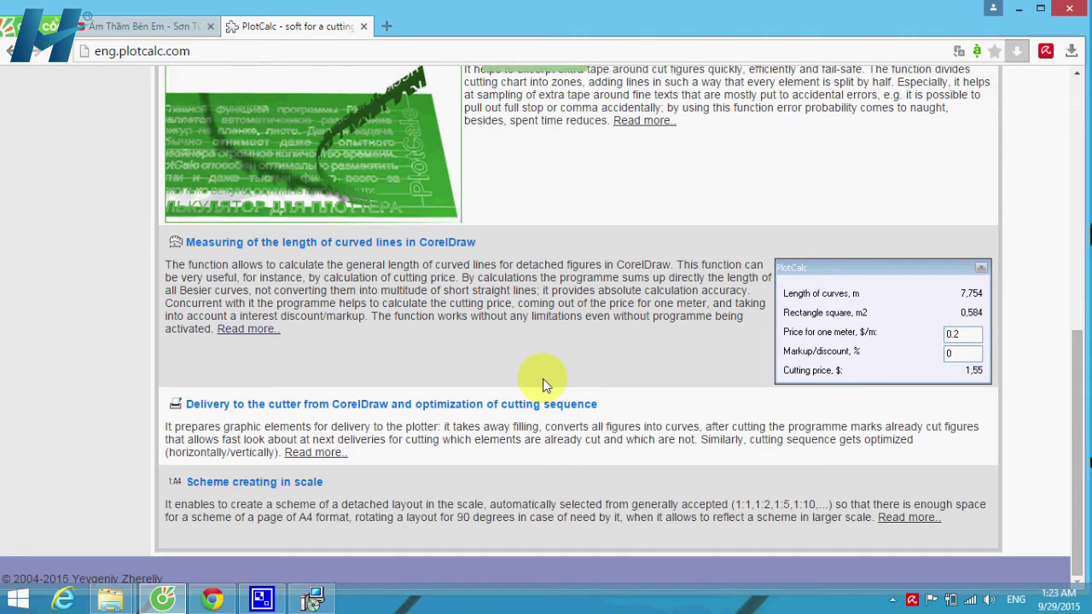
pyautogui.scroll(6, 545, 385)
pyautogui.click(64, 197)
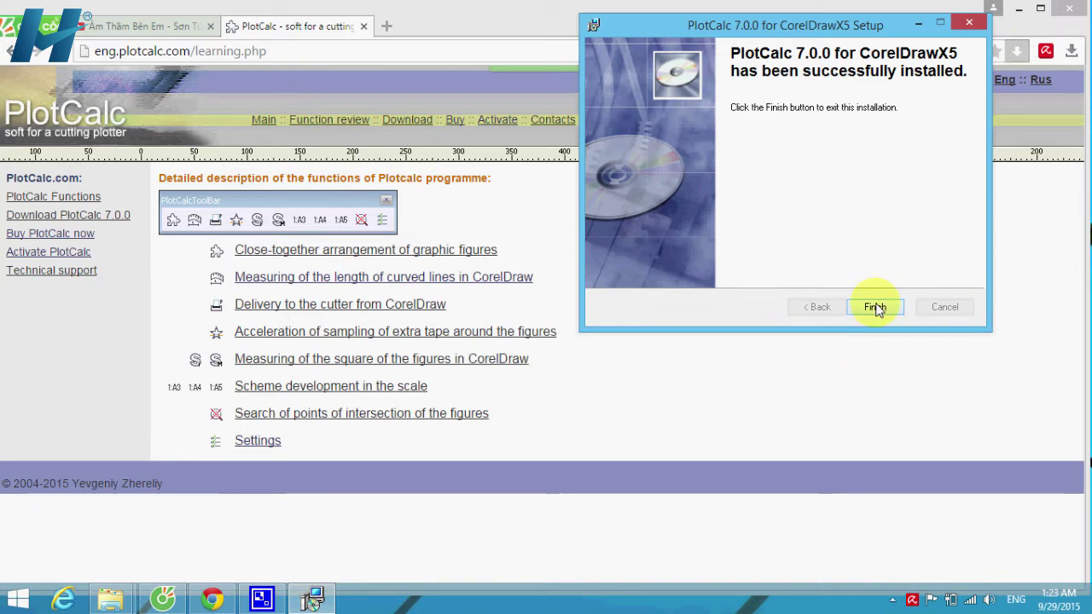
# - Finish the PlotCalc setup wizard and return to the PlotCalcX5 folder in File Explorer
pyautogui.click(875, 309)
pyautogui.click(1018, 9)
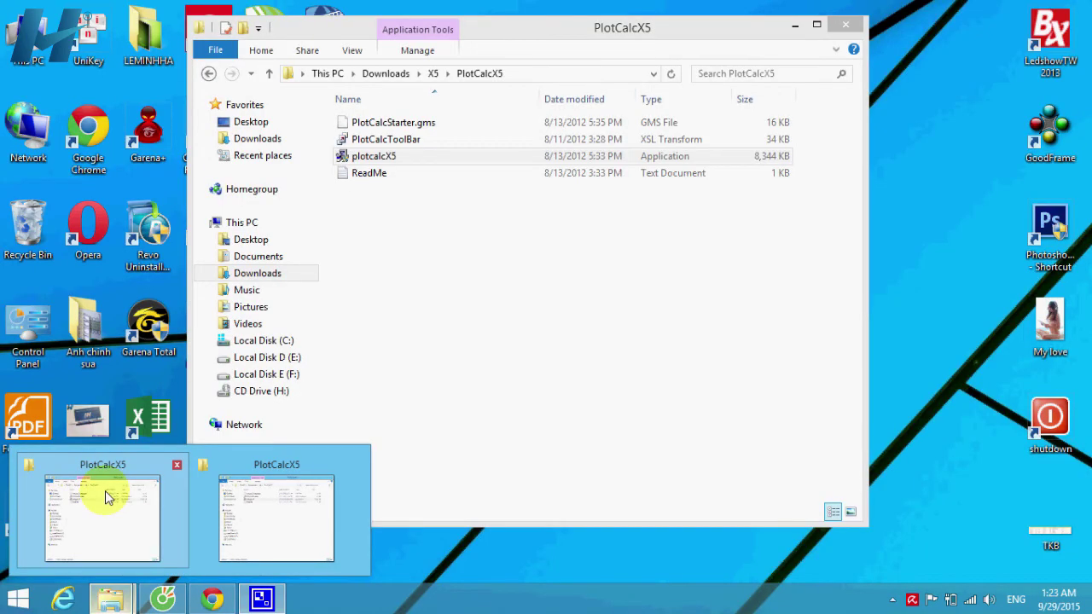
pyautogui.click(109, 497)
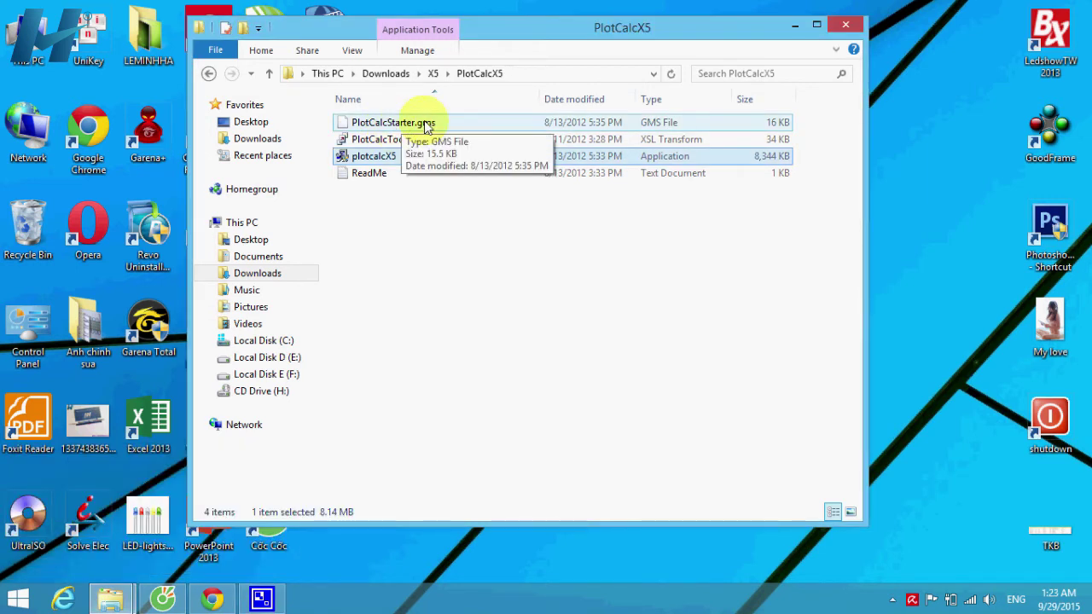
# - Copy PlotCalcStarter.gms into the CorelDRAW Graphics Suite X5\Draw\GMS folder on drive C and close the folder window
pyautogui.click(427, 124)
pyautogui.rightClick(427, 124)
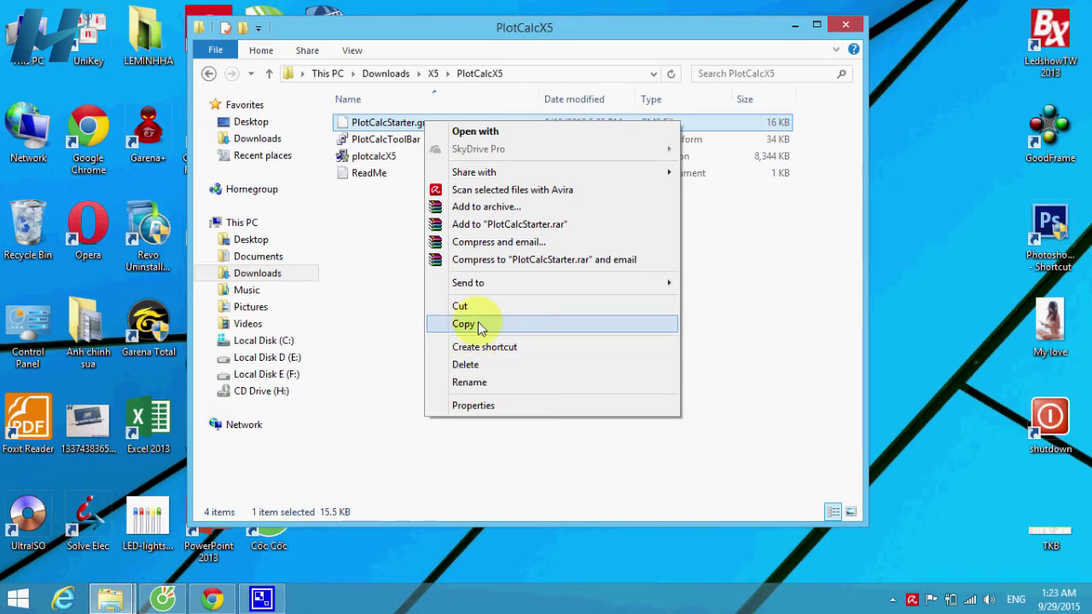
pyautogui.click(463, 325)
pyautogui.click(263, 341)
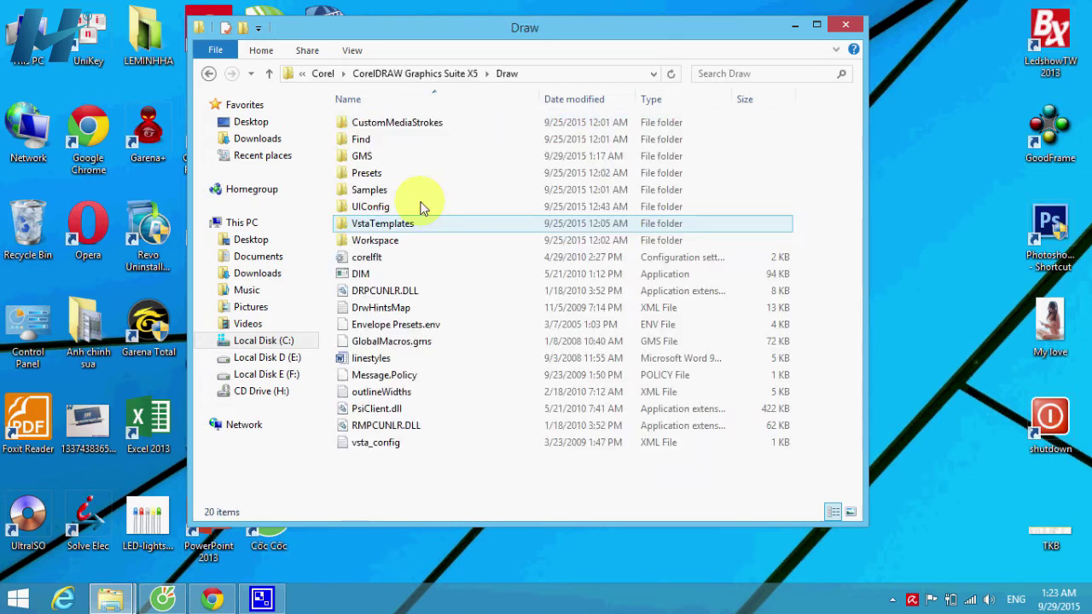
pyautogui.doubleClick(361, 155)
pyautogui.rightClick(435, 278)
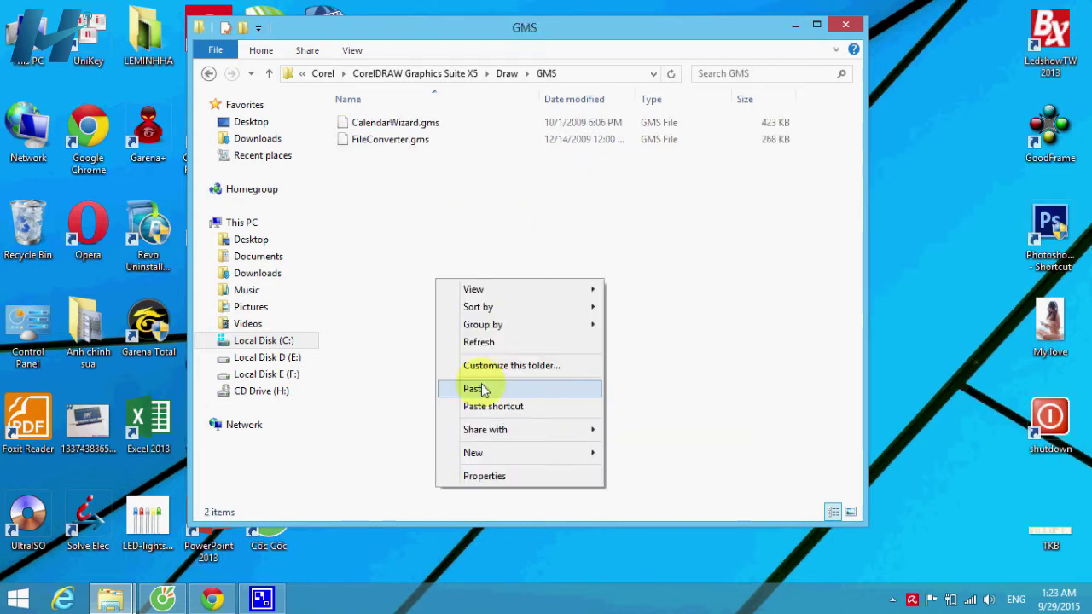
pyautogui.click(483, 389)
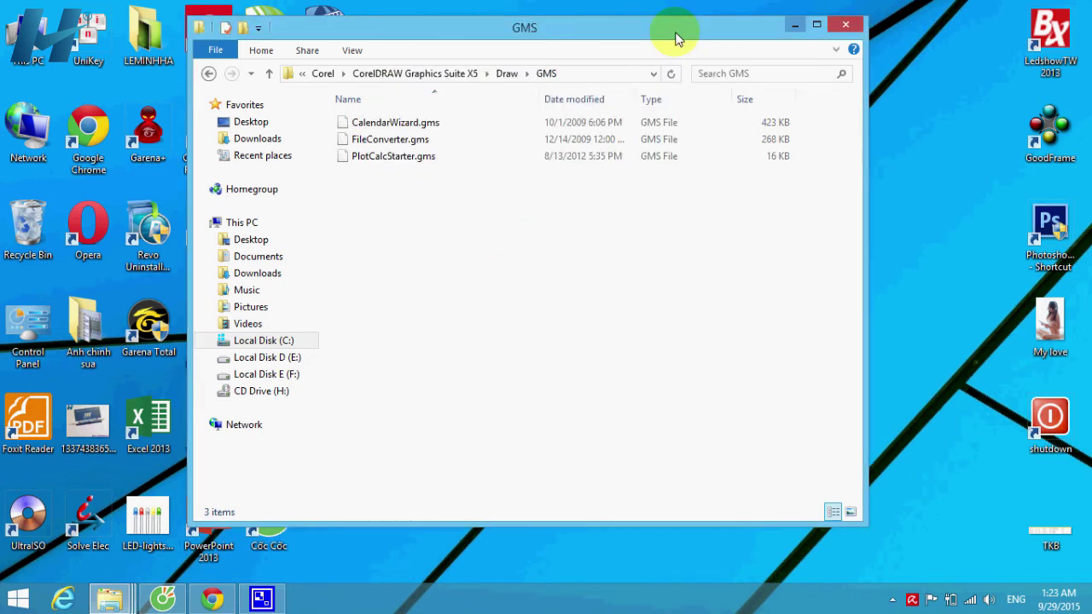
pyautogui.click(848, 25)
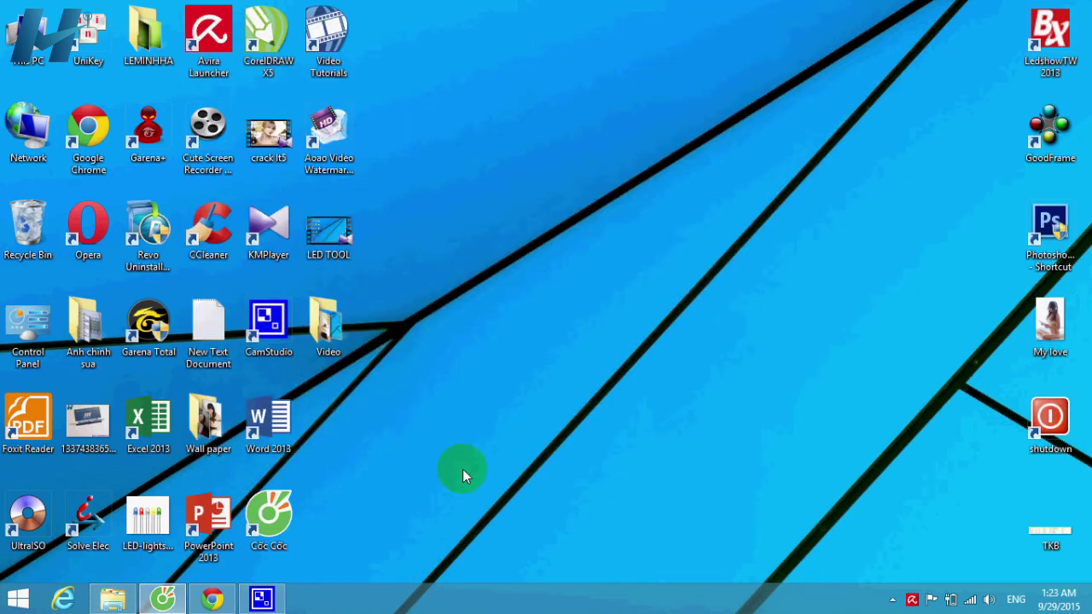
# - Launch CorelDRAW X5, dismiss the welcome screen, and create a new Letter-size document with the default settings
pyautogui.doubleClick(282, 49)
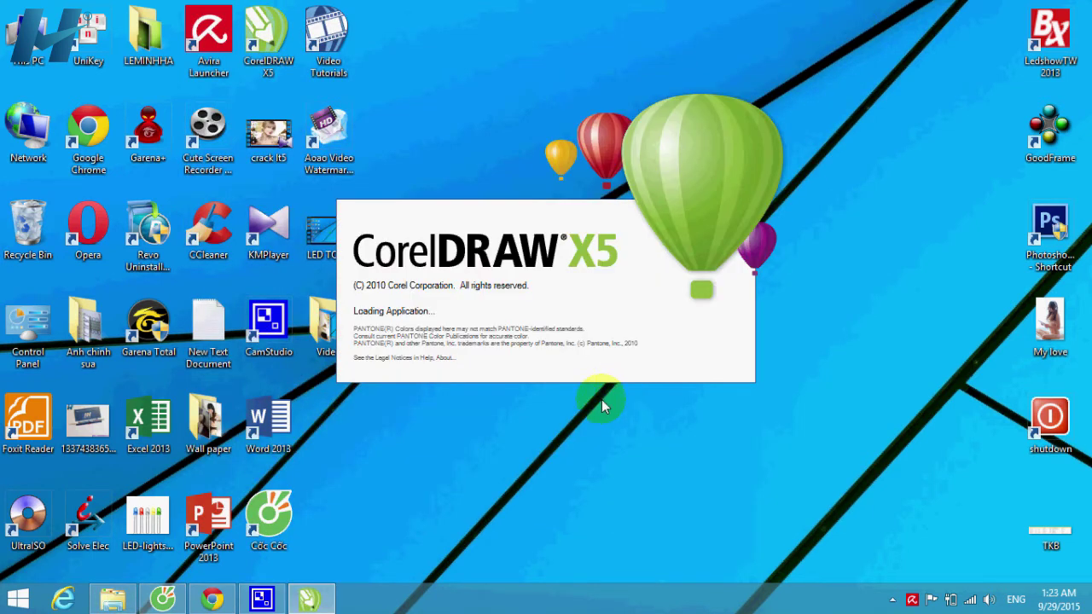
pyautogui.click(161, 603)
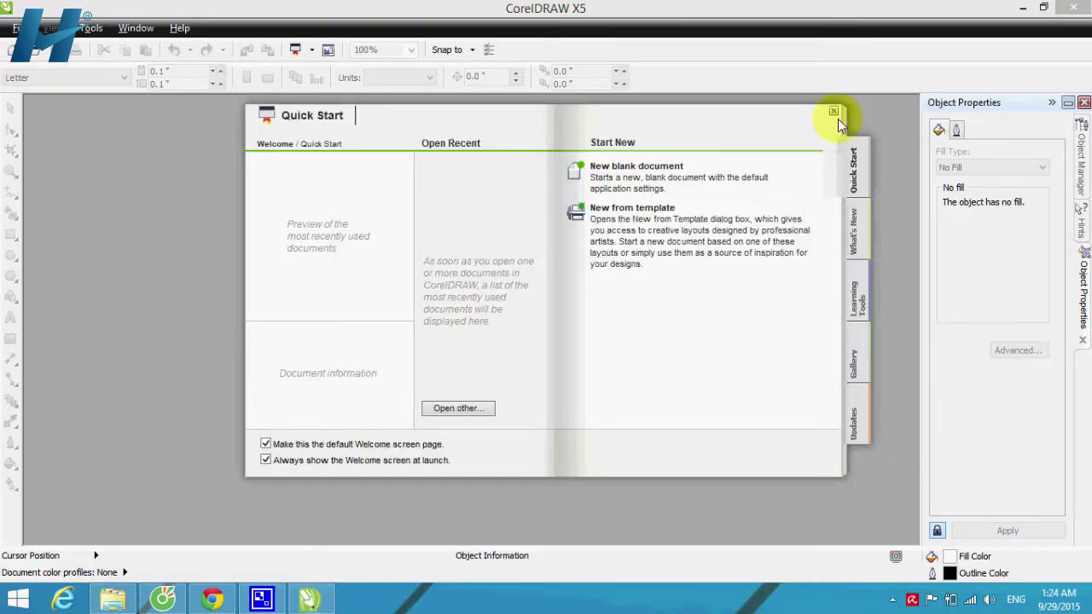
pyautogui.click(833, 112)
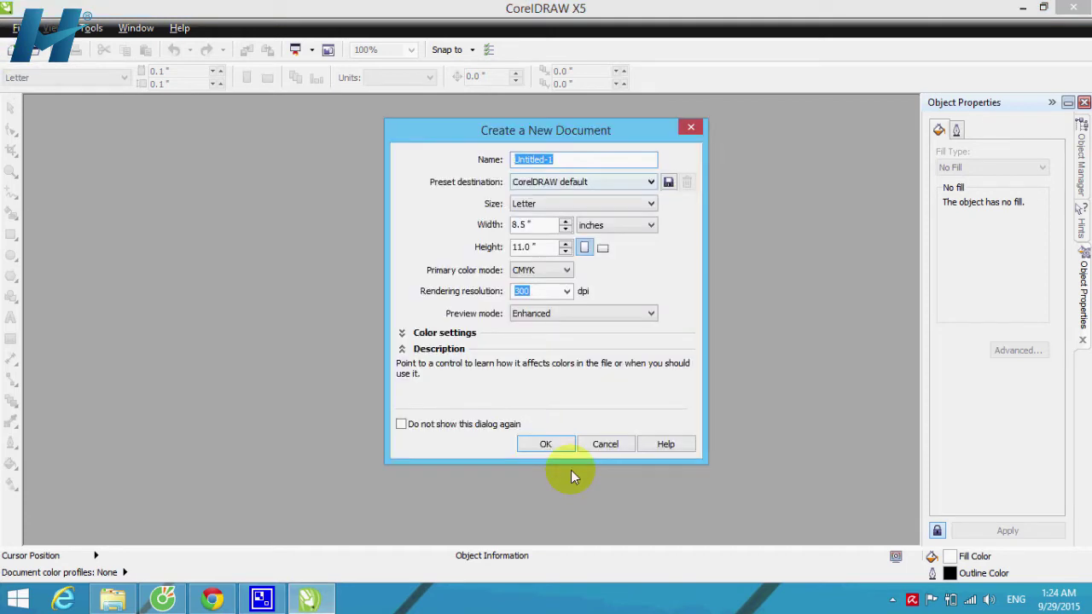
pyautogui.click(545, 444)
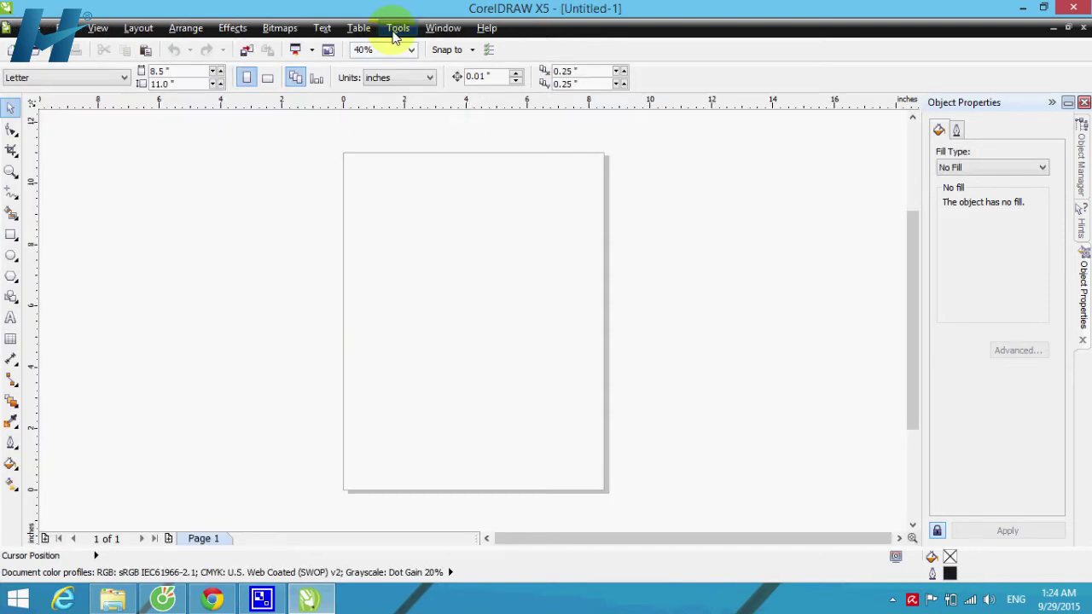
# - Open the program options and start importing a workspace file while the X5 Default Workspace is active
pyautogui.click(396, 29)
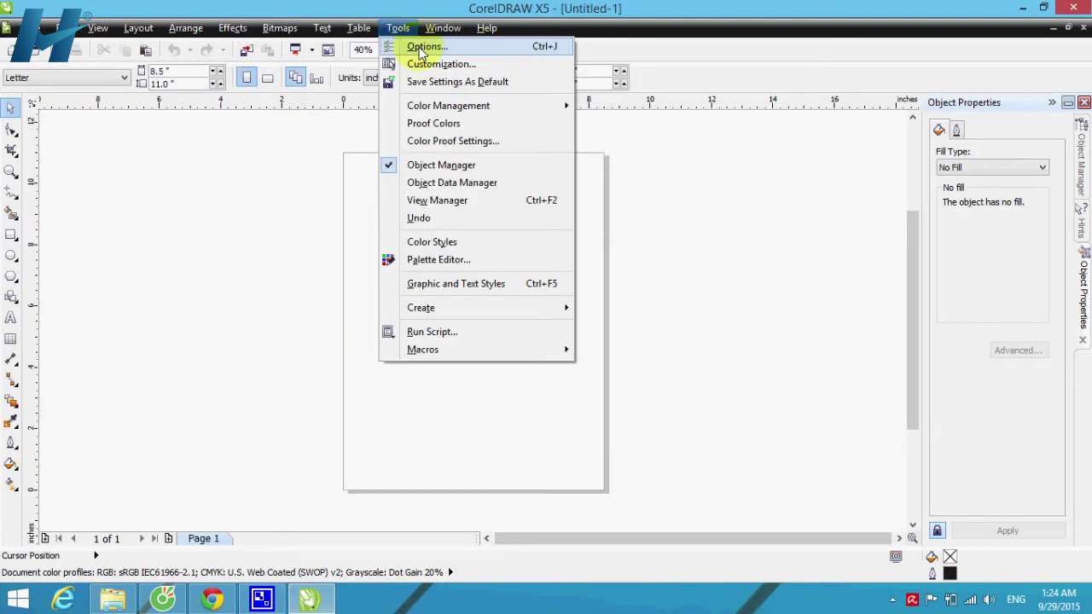
pyautogui.click(502, 49)
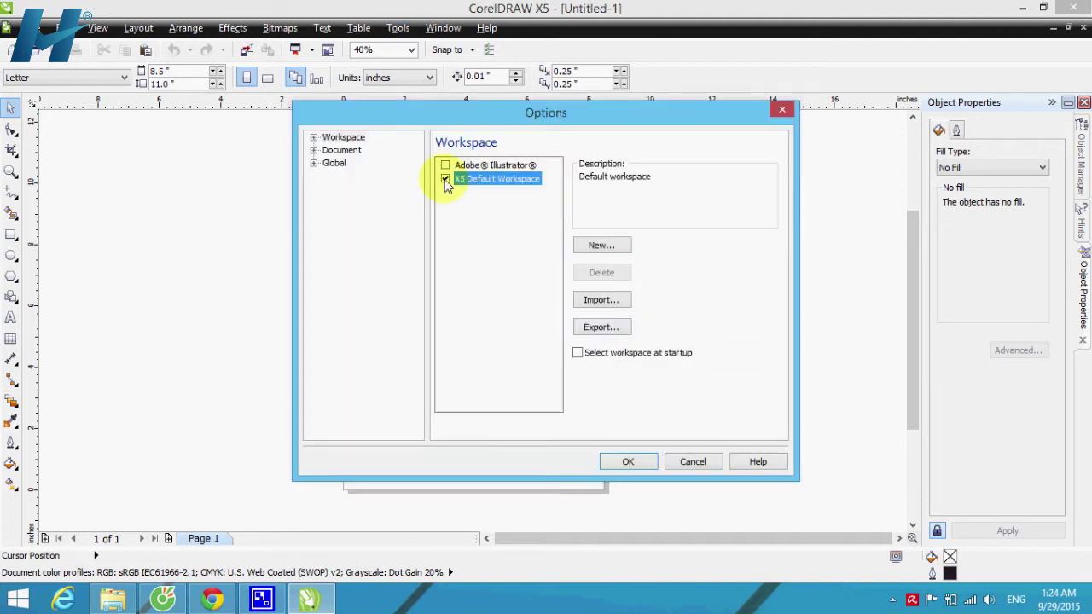
pyautogui.click(599, 300)
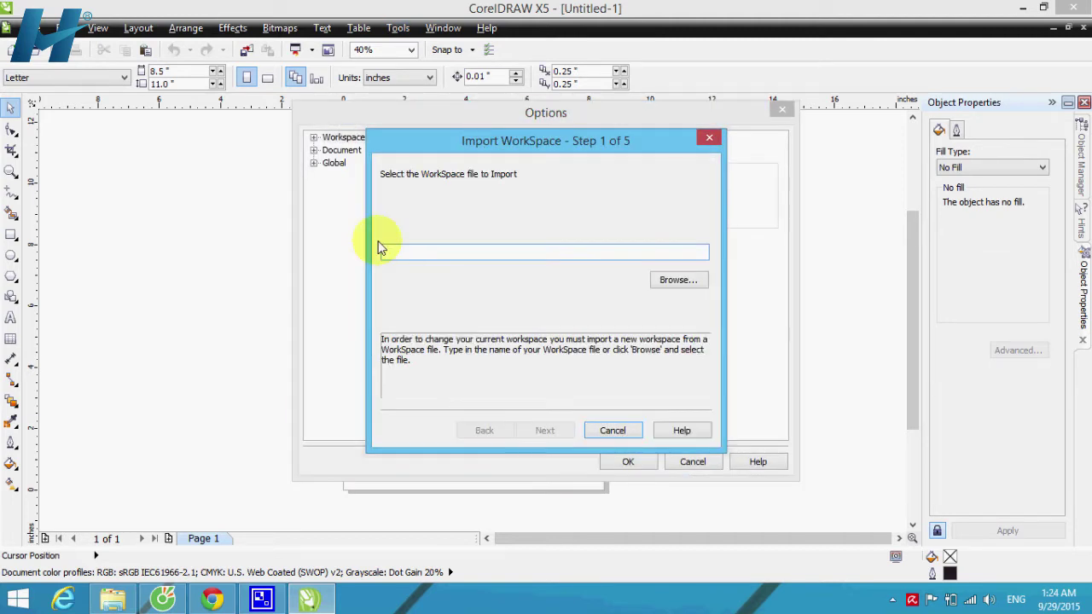
pyautogui.moveTo(584, 150); pyautogui.dragTo(447, 142)
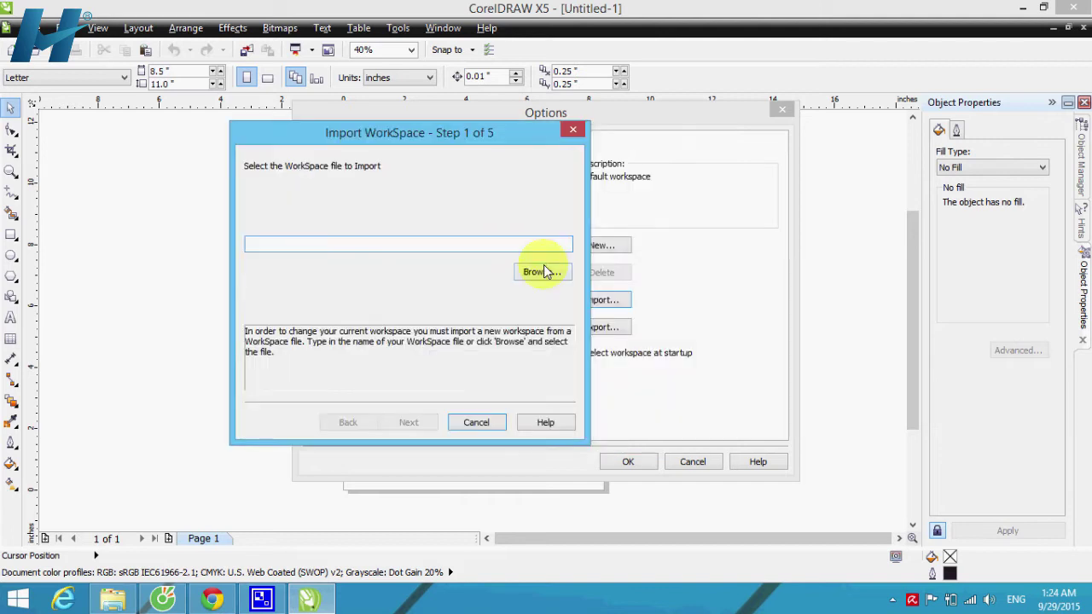
# - Choose PlotCalcToolBar from the Downloads\X5\PlotCalcX5 folder as the workspace file to import
pyautogui.click(537, 268)
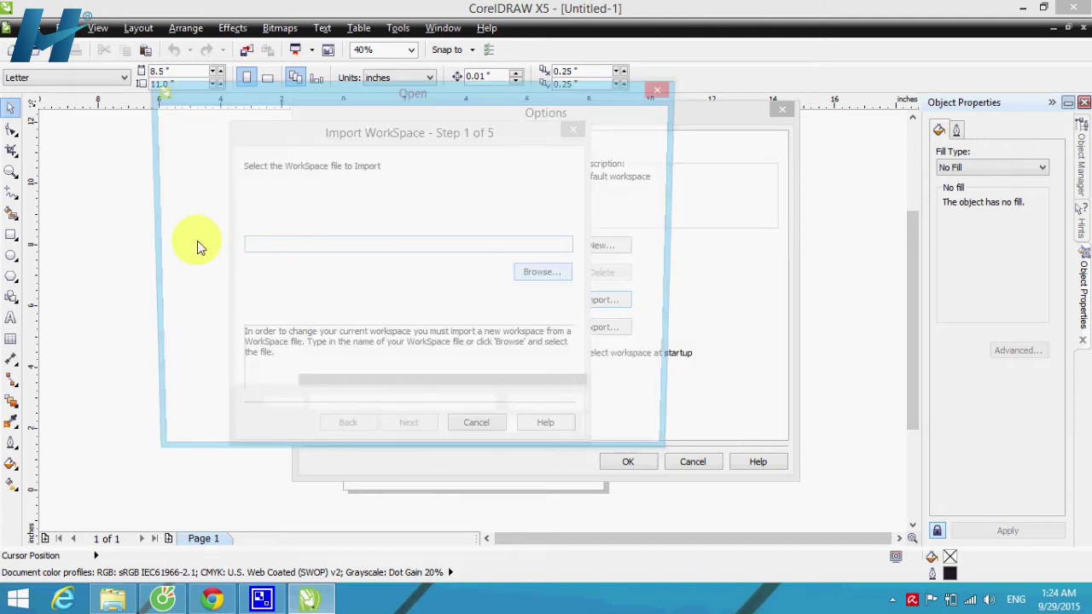
pyautogui.scroll(-1, 231, 298)
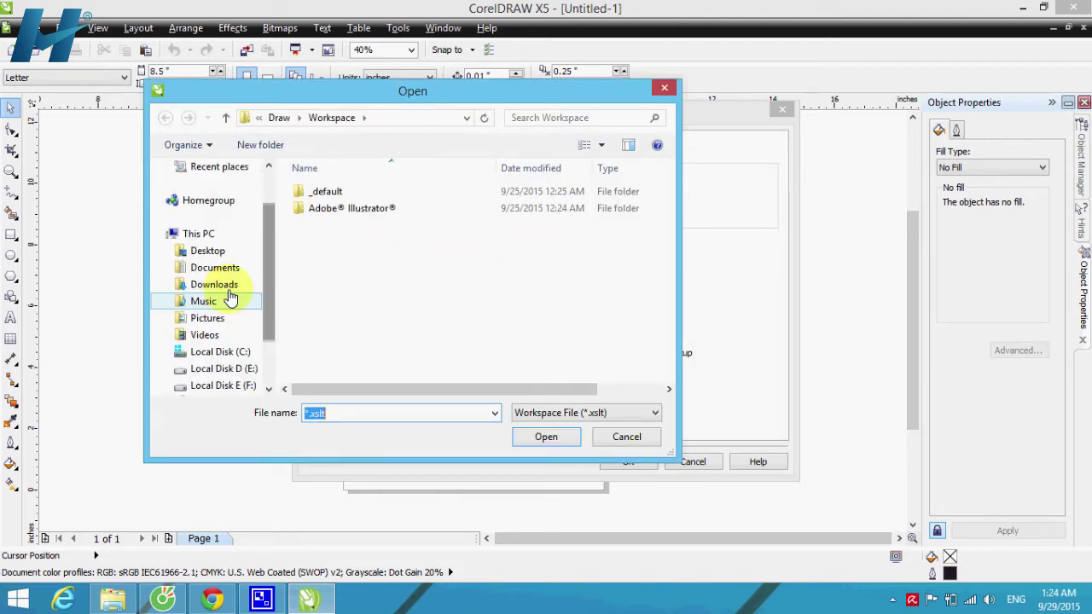
pyautogui.click(223, 285)
pyautogui.scroll(-3, 673, 293)
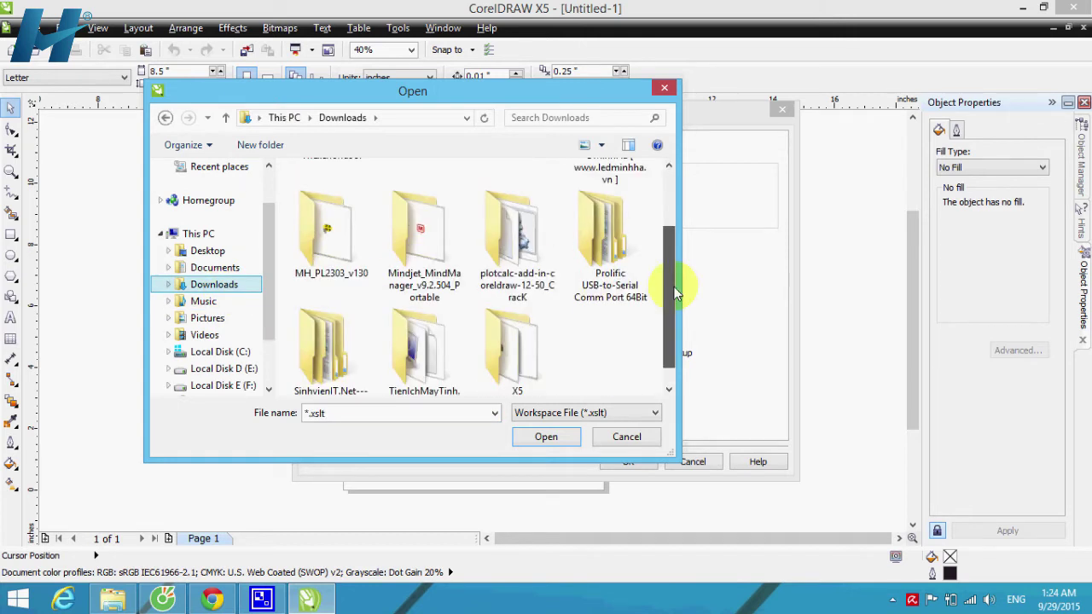
pyautogui.doubleClick(533, 354)
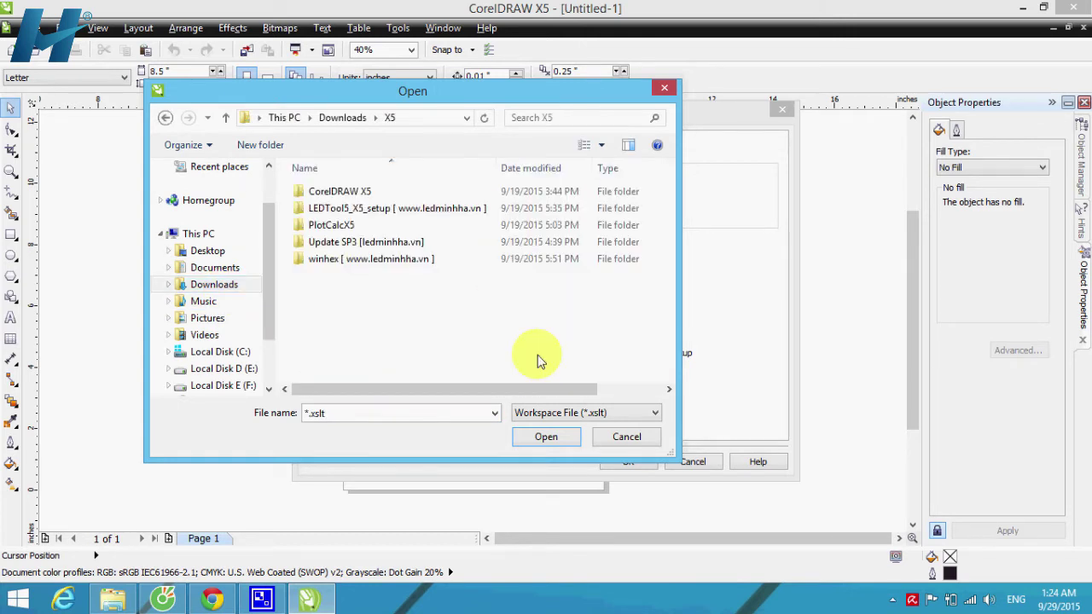
pyautogui.doubleClick(337, 225)
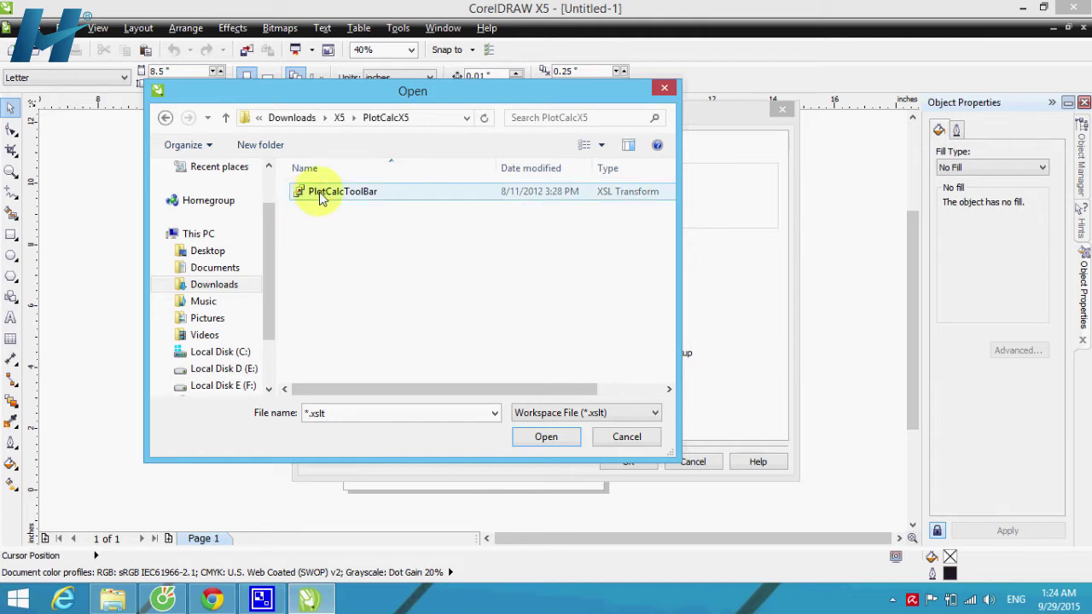
pyautogui.click(323, 197)
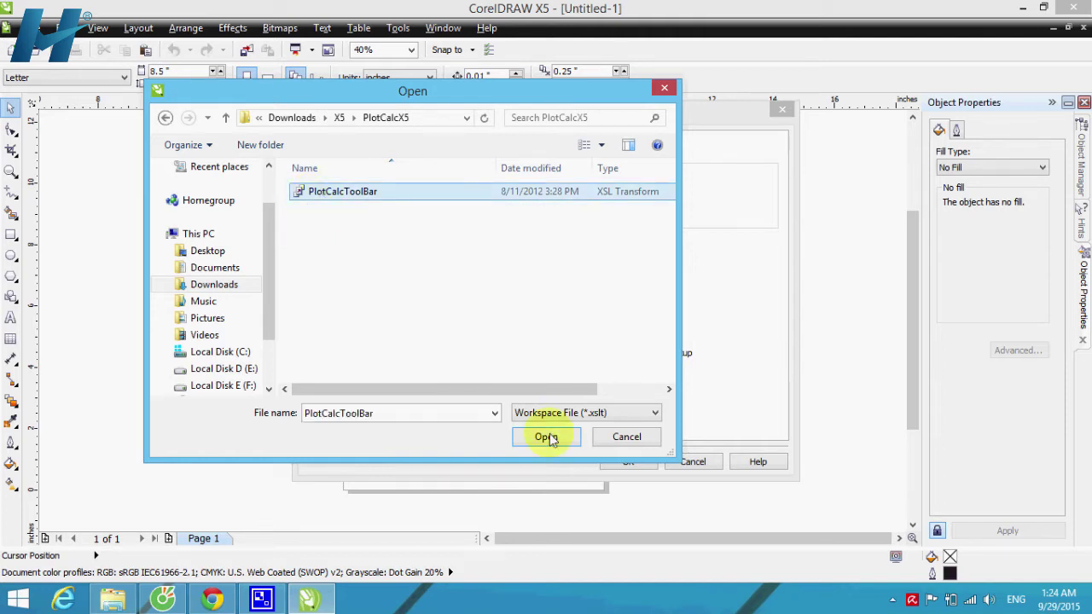
pyautogui.click(546, 437)
# - Finish importing PlotCalcToolBar into the X5 Default Workspace, accept the options, and display the PlotCalc toolbar
pyautogui.click(410, 423)
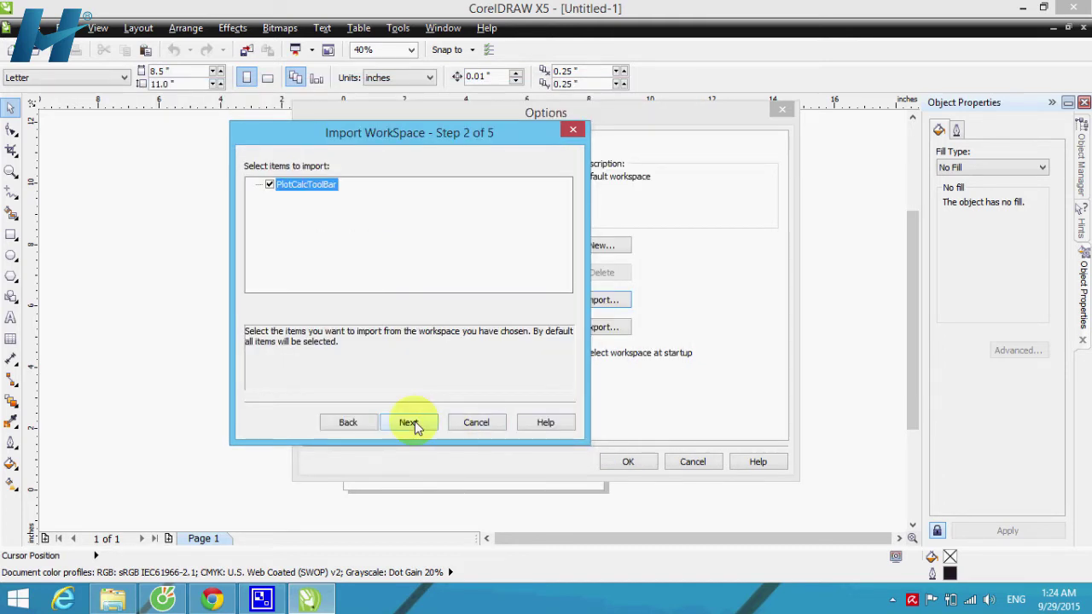
pyautogui.click(411, 424)
pyautogui.click(407, 425)
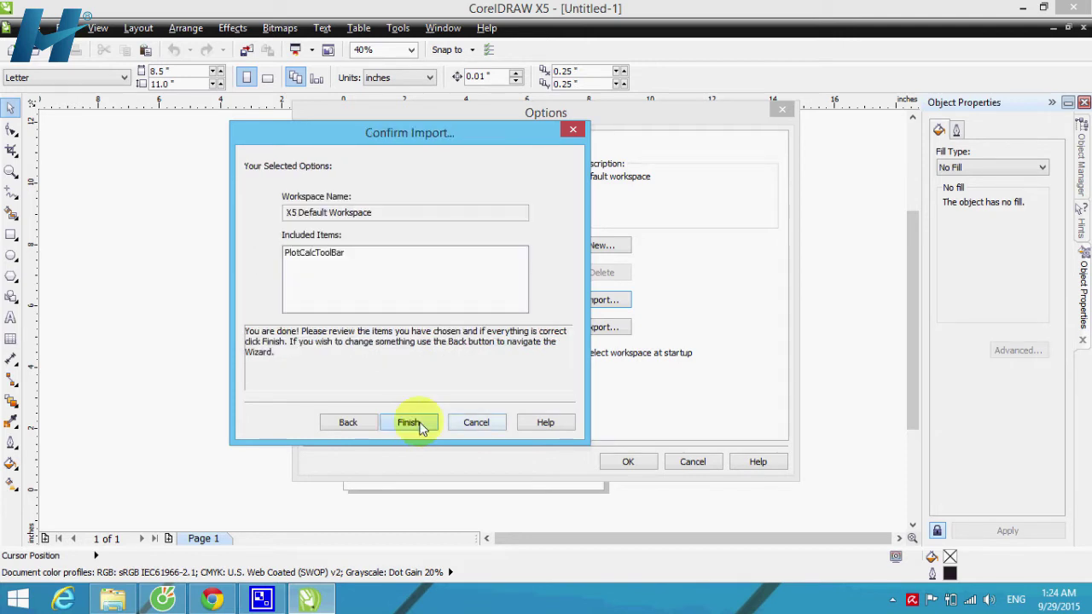
pyautogui.click(410, 423)
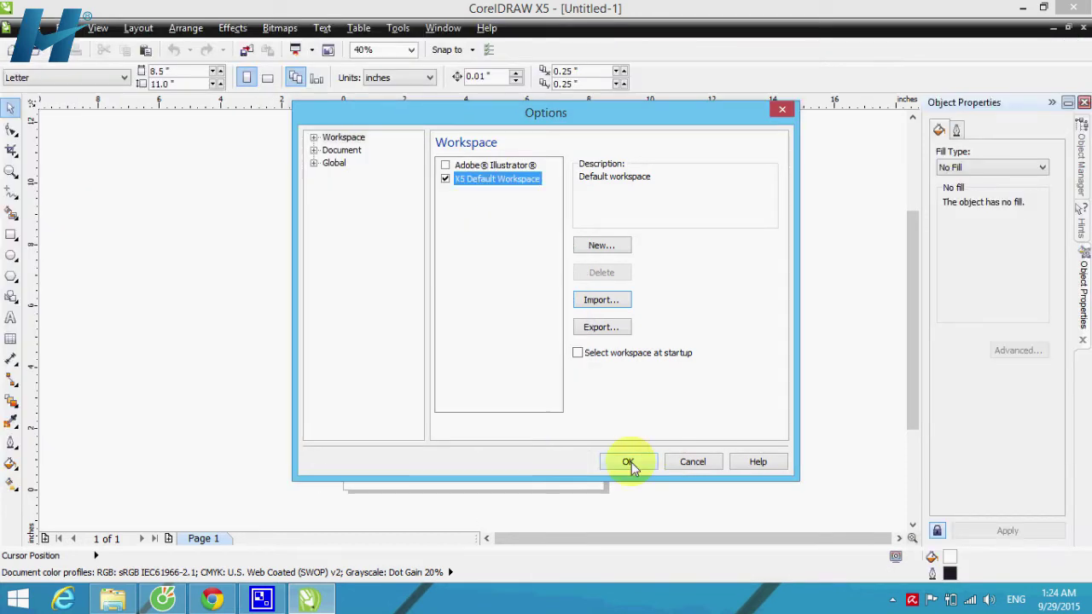
pyautogui.click(628, 462)
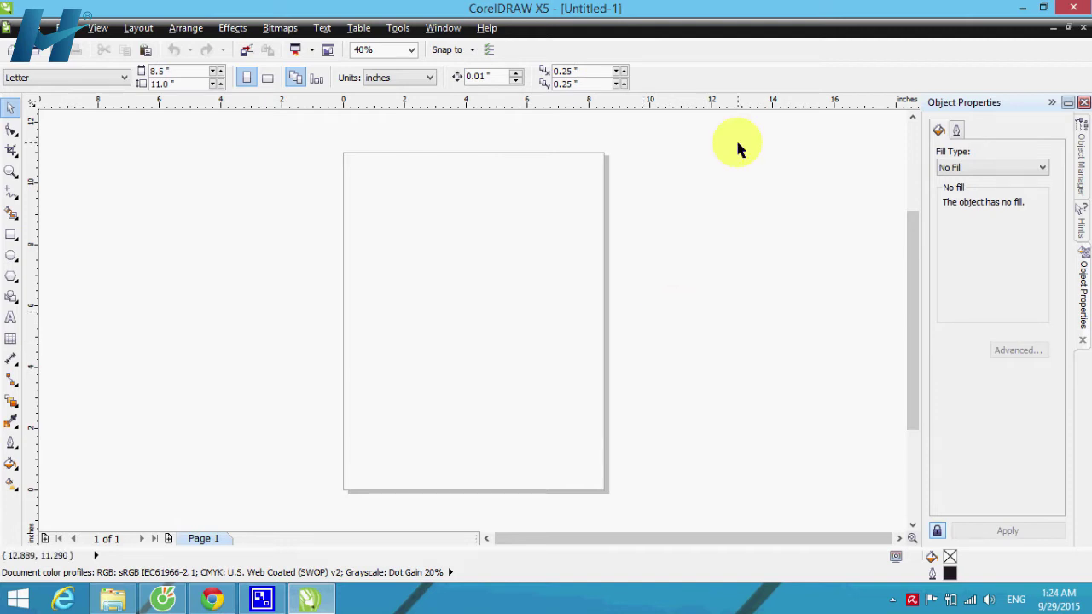
pyautogui.rightClick(738, 53)
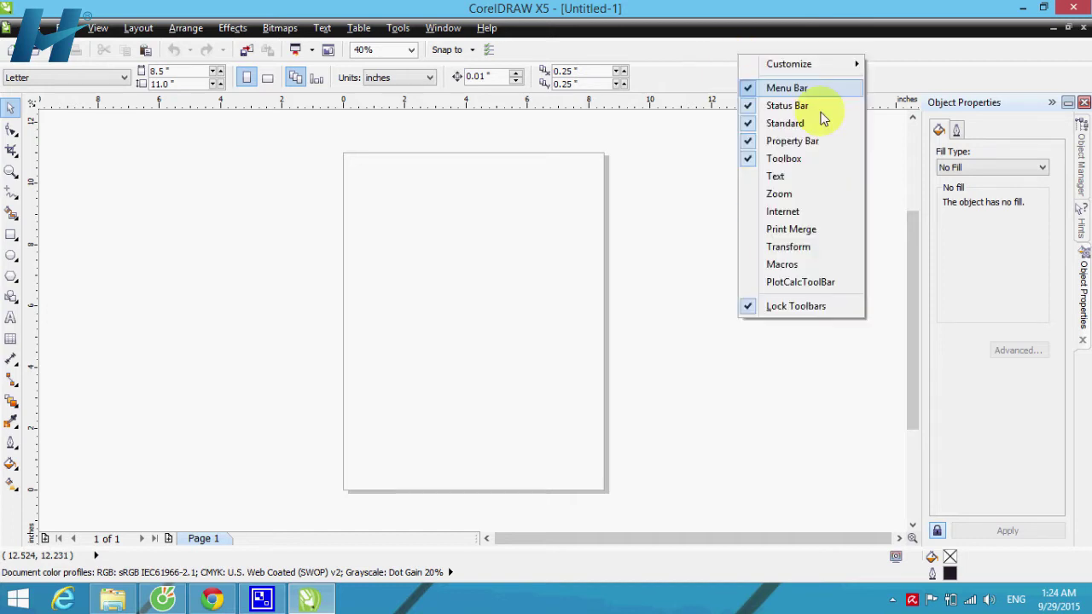
pyautogui.click(780, 282)
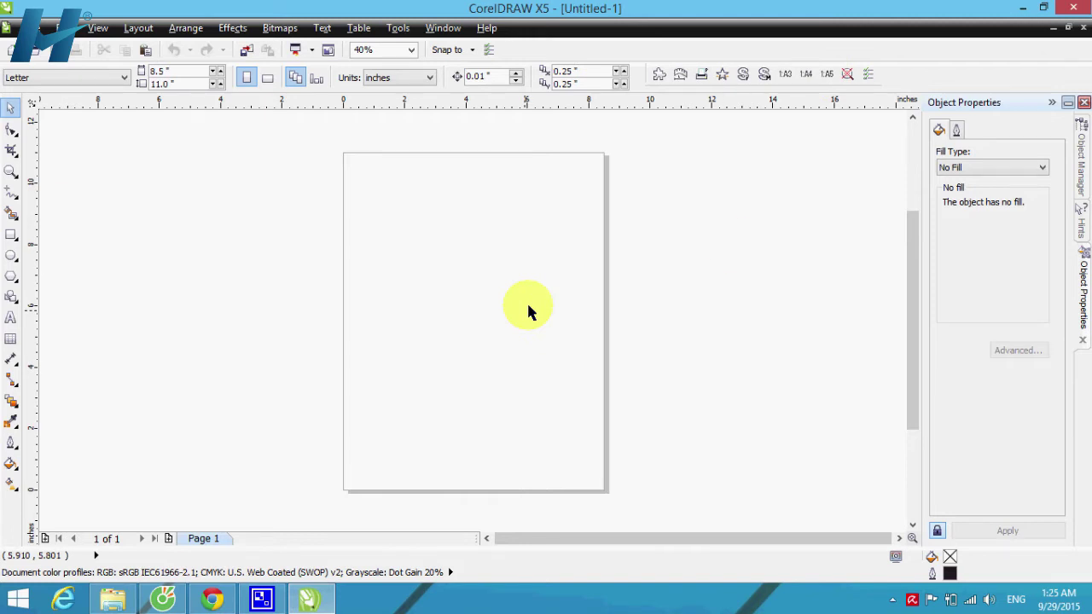
# - Draw a rectangle about 4.5 × 2.8 inches on the page and calculate its perimeter with PlotCalc
pyautogui.click(10, 235)
pyautogui.moveTo(408, 245); pyautogui.dragTo(548, 330)
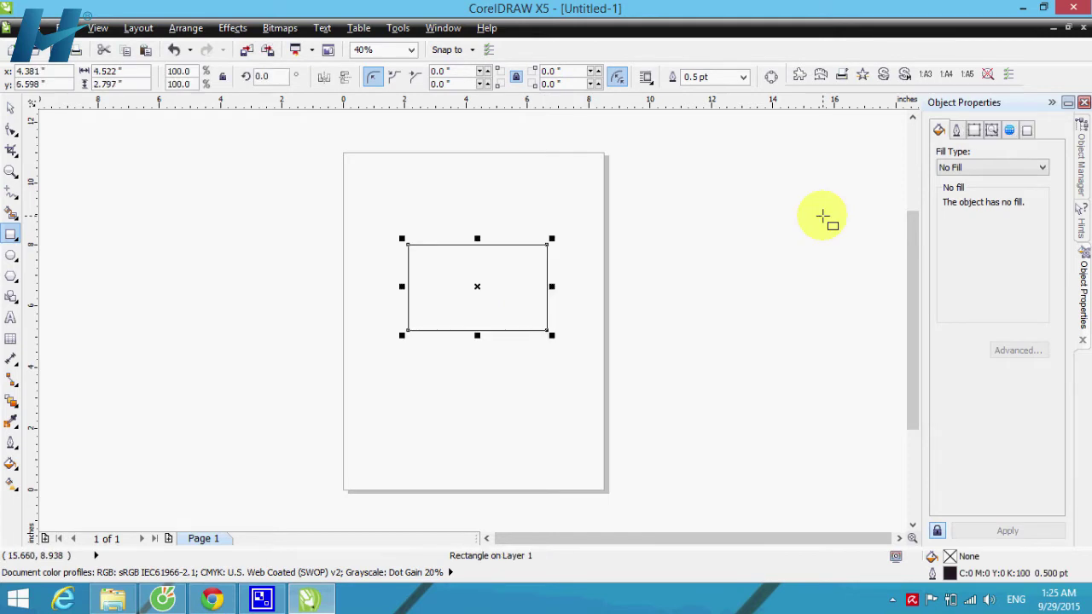
pyautogui.click(820, 77)
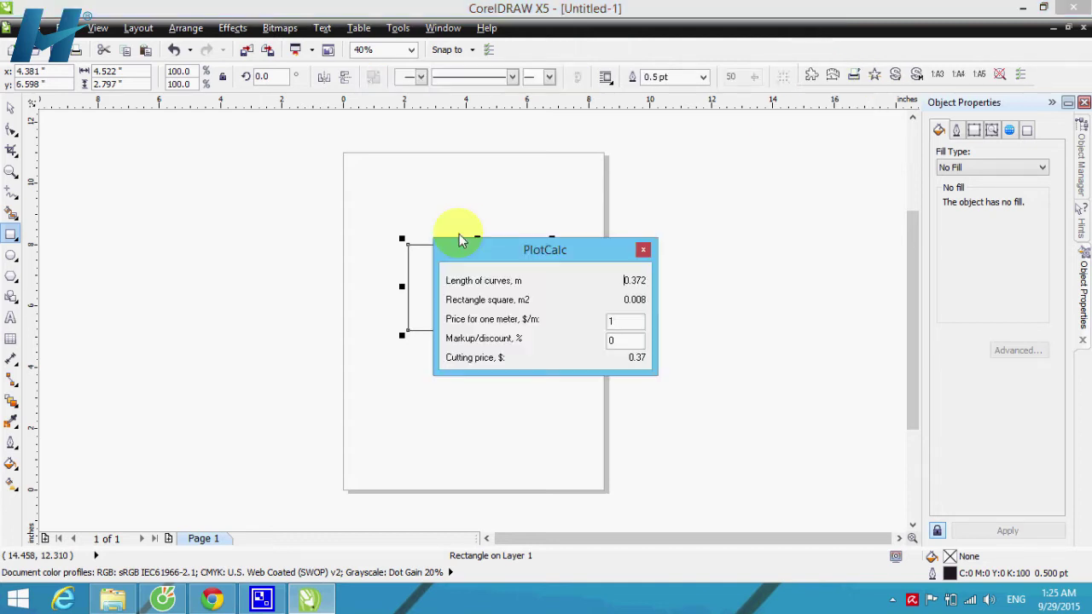
pyautogui.moveTo(563, 250); pyautogui.dragTo(726, 144)
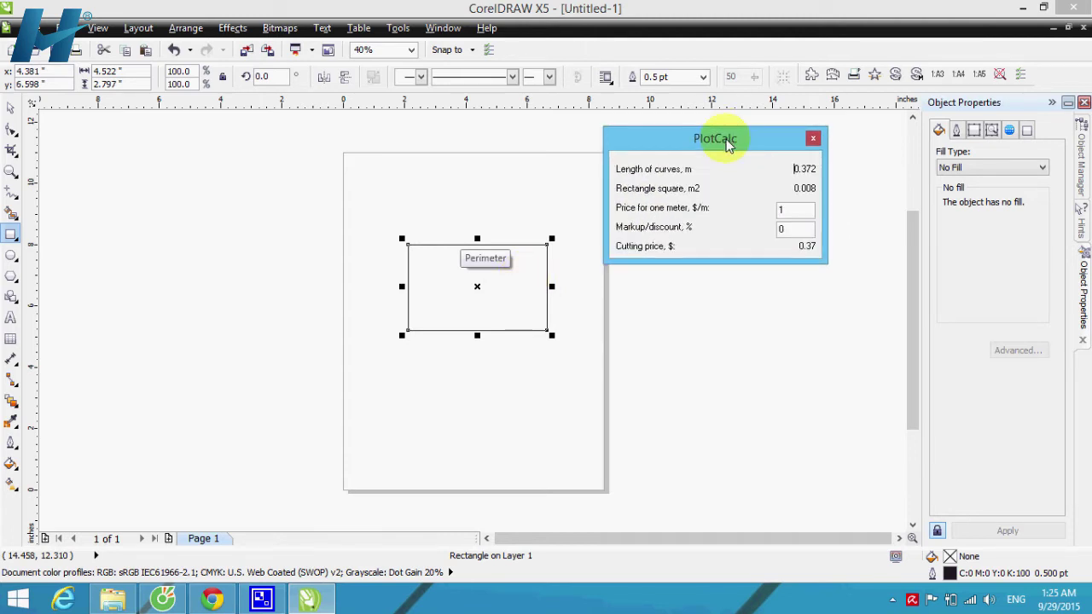
# - Review the rectangle's curve length, area, price per meter, markup/discount and cutting price in PlotCalc, and close the results
pyautogui.click(789, 174)
pyautogui.press('Tab')
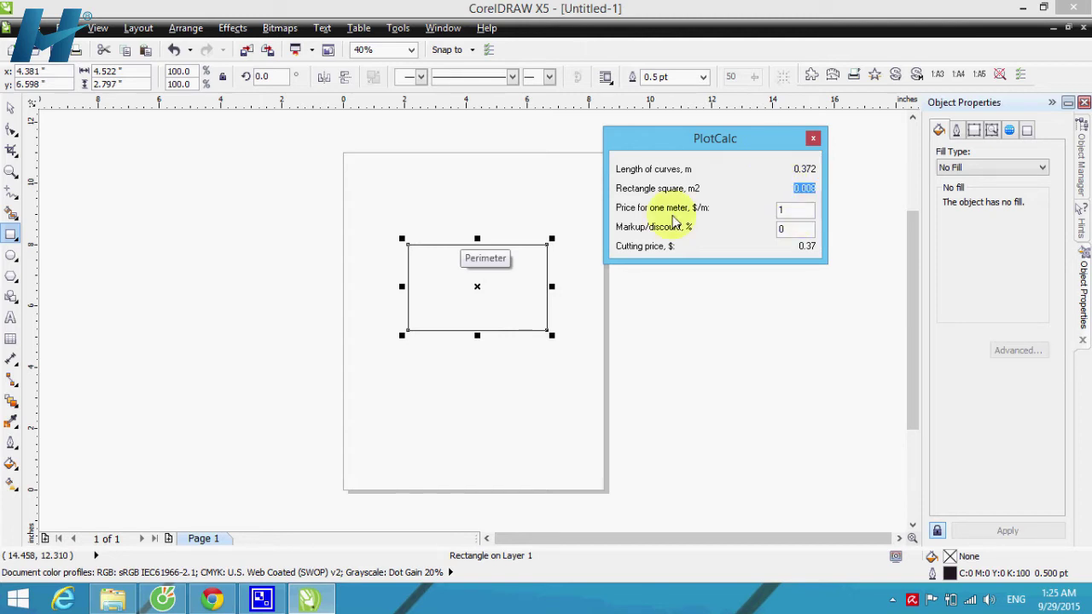
pyautogui.click(797, 208)
pyautogui.press('Tab')
pyautogui.click(792, 229)
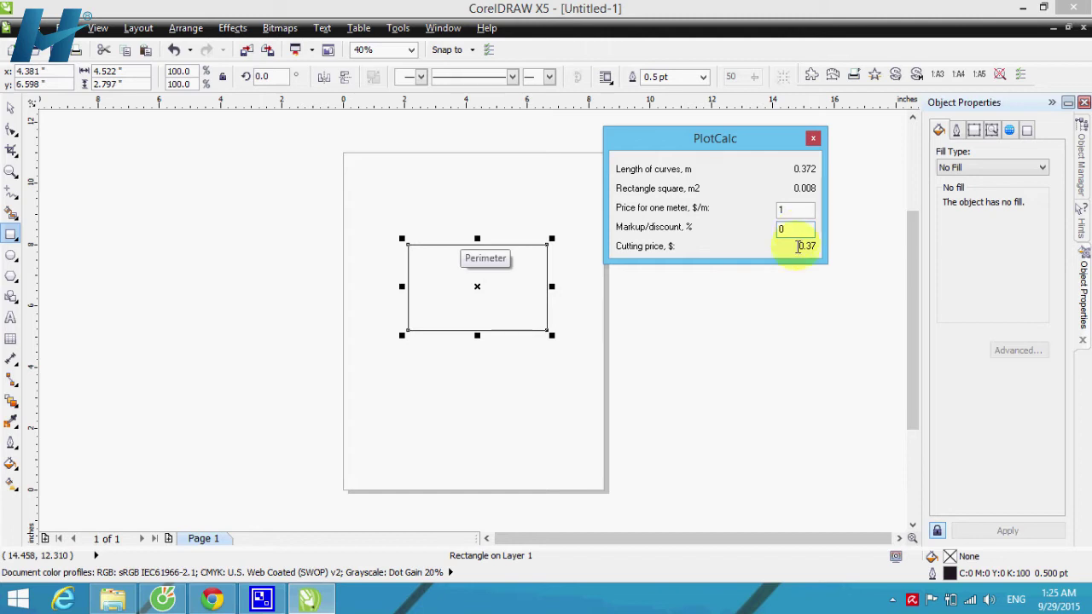
pyautogui.moveTo(717, 143); pyautogui.dragTo(660, 159)
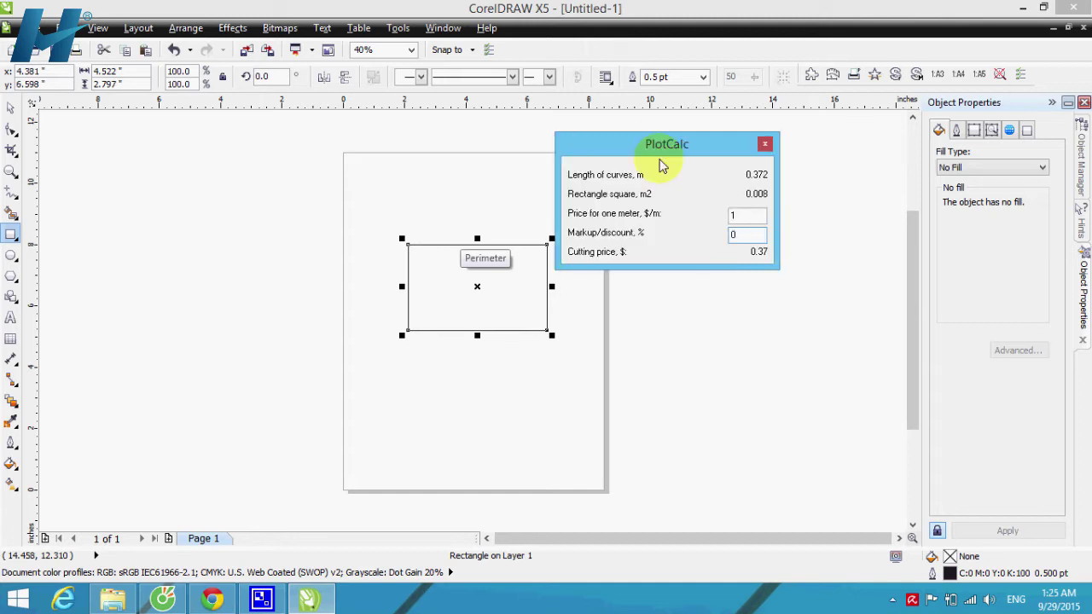
pyautogui.click(764, 146)
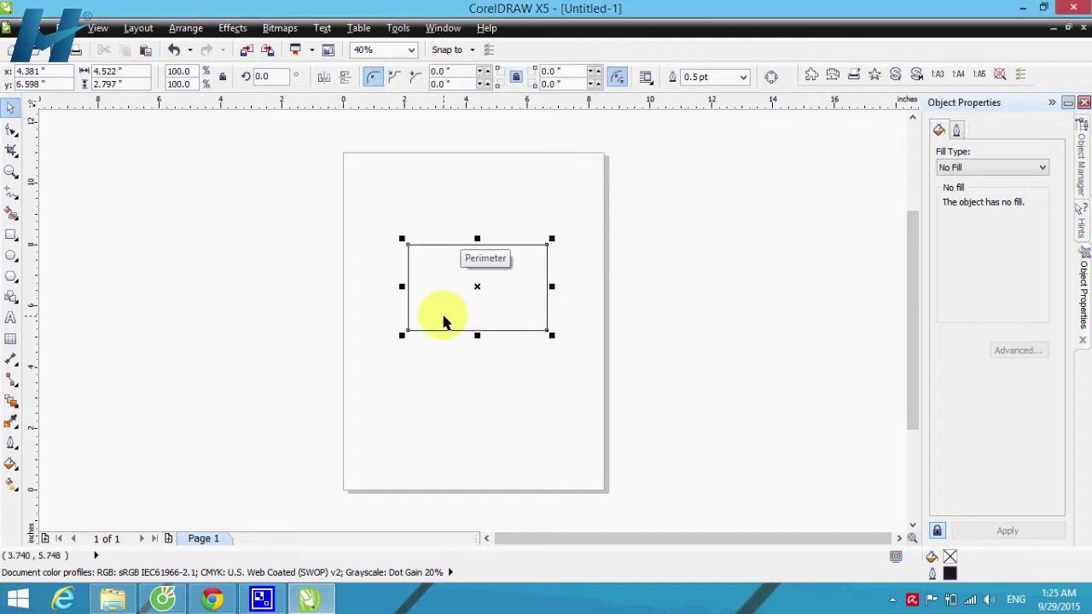
# - Delete the rectangle and draw a closed freehand curve about 7.7 × 6.6 inches in its place
pyautogui.click(446, 310)
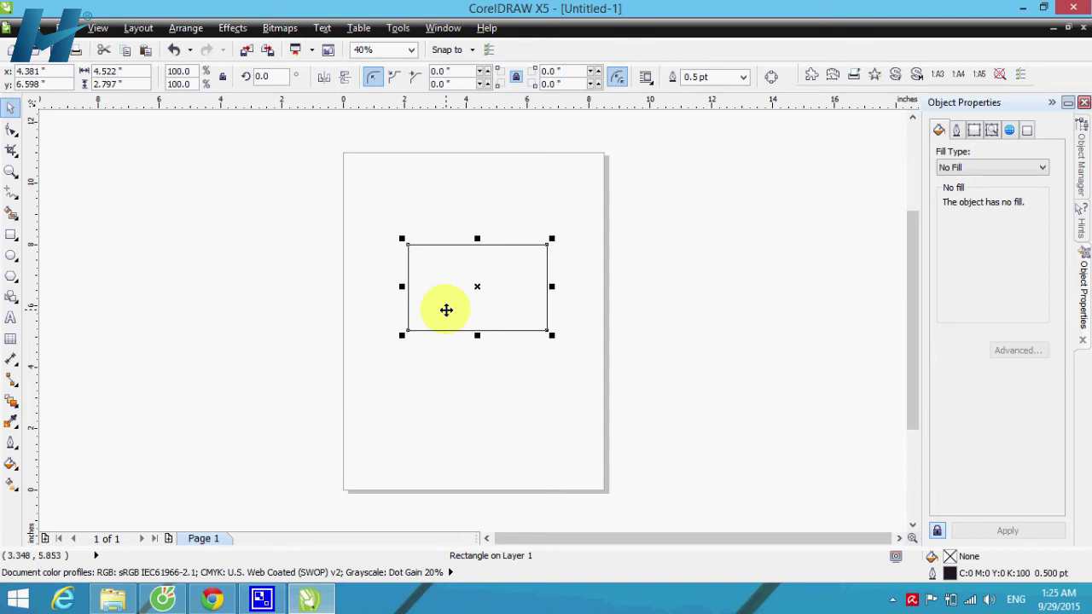
pyautogui.press('Delete')
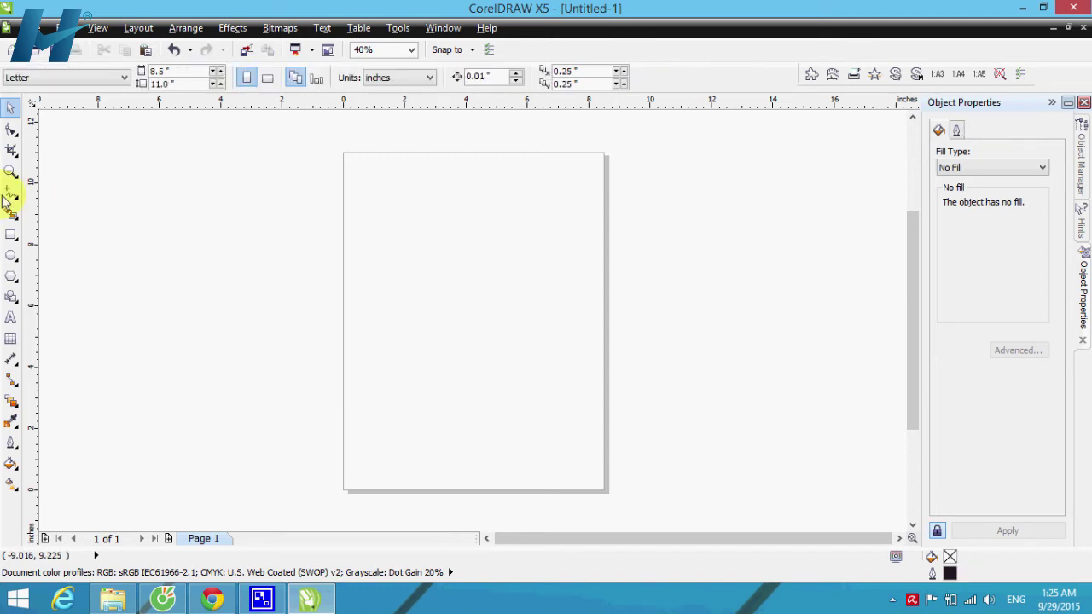
pyautogui.click(10, 195)
pyautogui.moveTo(419, 325)
pyautogui.mouseDown()
pyautogui.moveTo(602, 366)
pyautogui.moveTo(417, 325)
pyautogui.mouseUp()
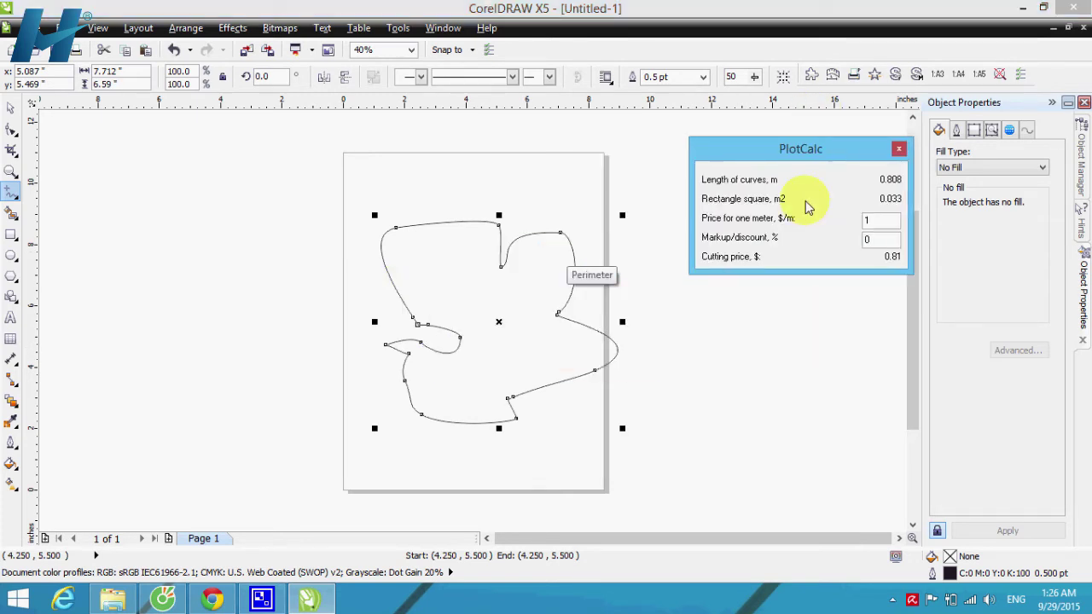
# - Check the freehand curve's length and area in the PlotCalc results, close them, and delete the curve
pyautogui.doubleClick(887, 178)
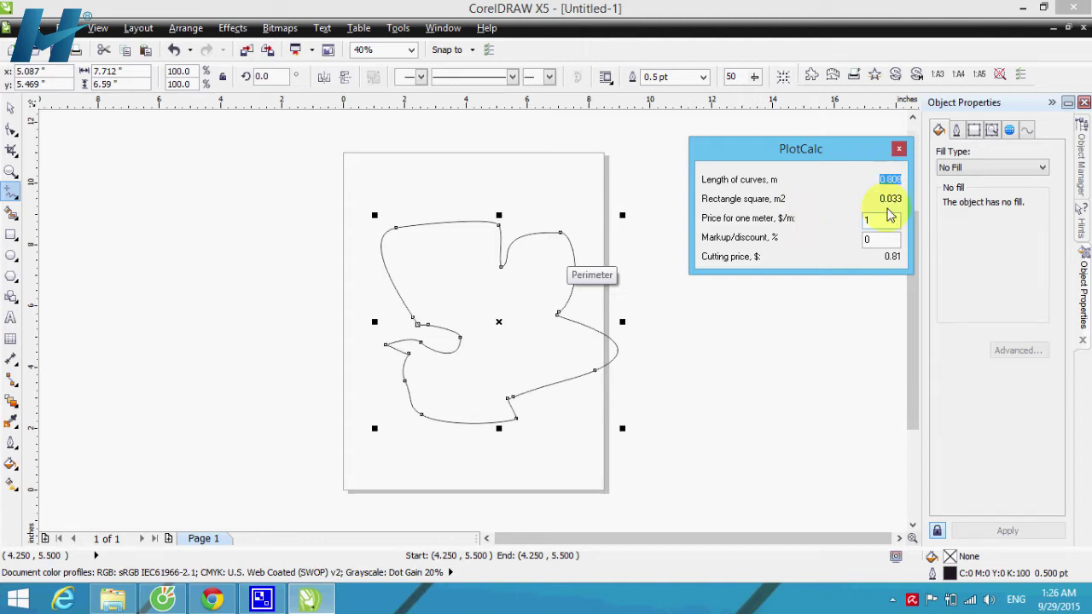
pyautogui.doubleClick(885, 199)
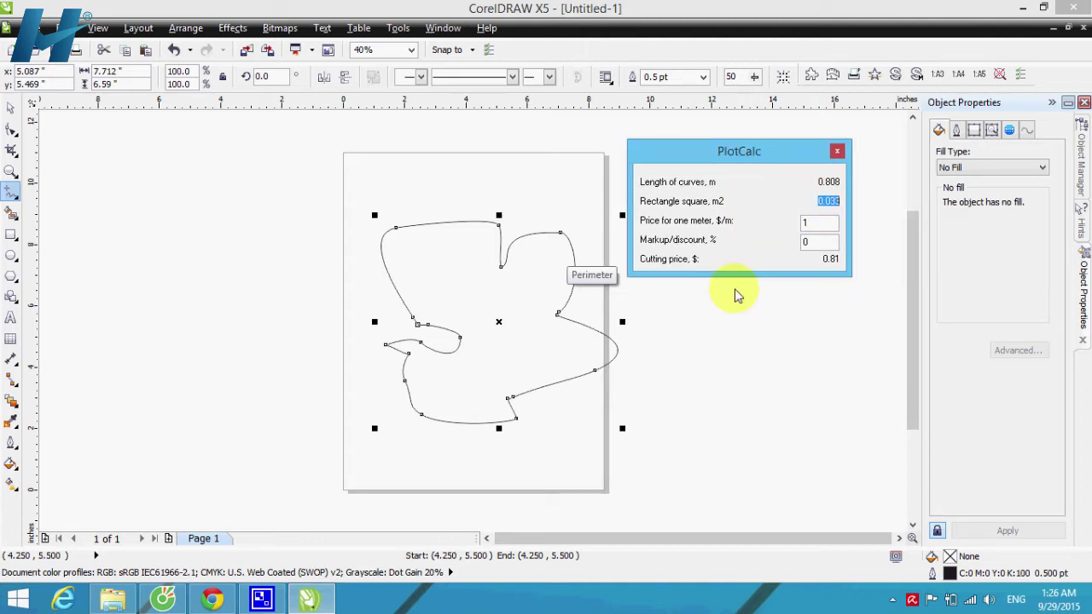
pyautogui.moveTo(727, 160); pyautogui.dragTo(760, 160)
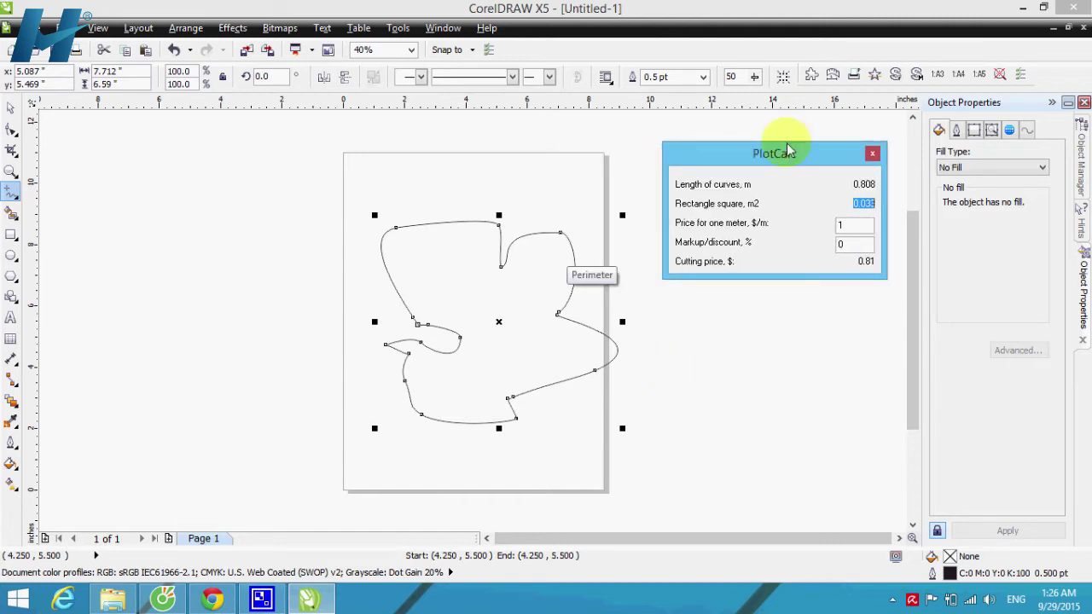
pyautogui.moveTo(788, 150); pyautogui.dragTo(764, 139)
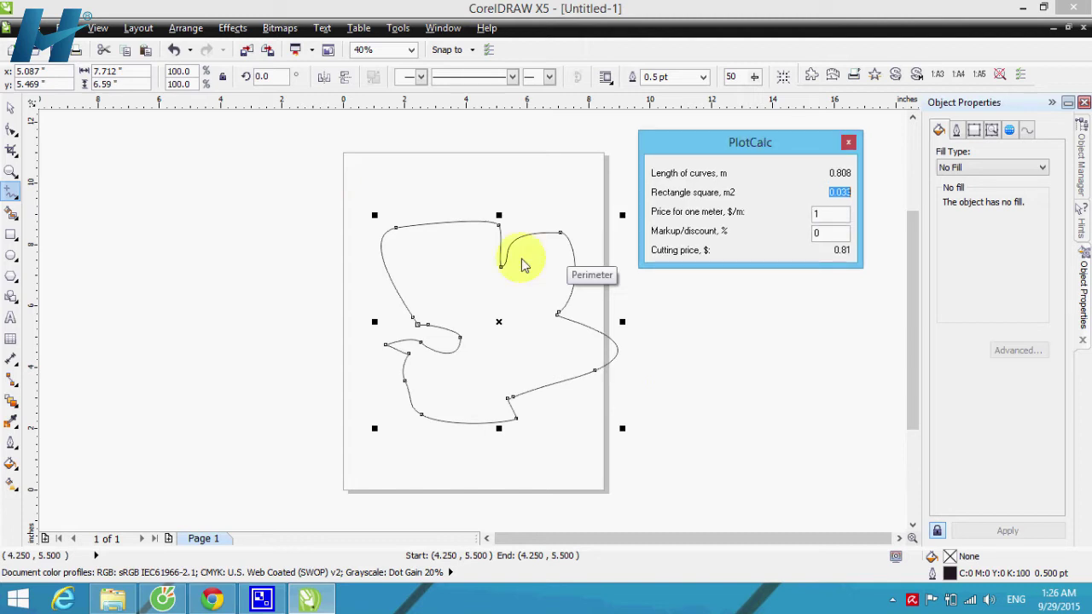
pyautogui.click(847, 144)
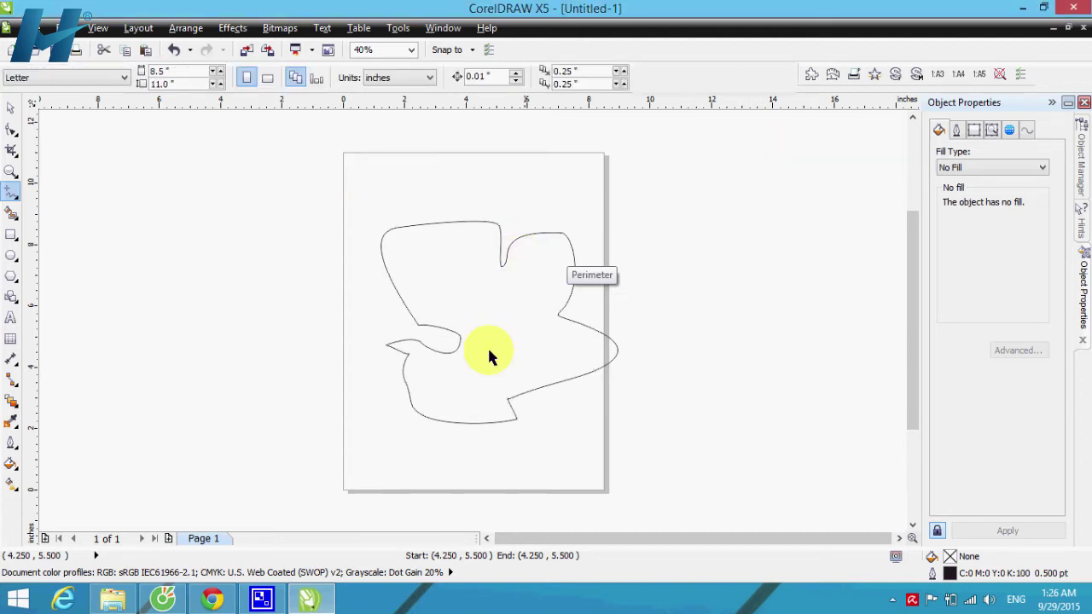
pyautogui.press('space')
pyautogui.press('Delete')
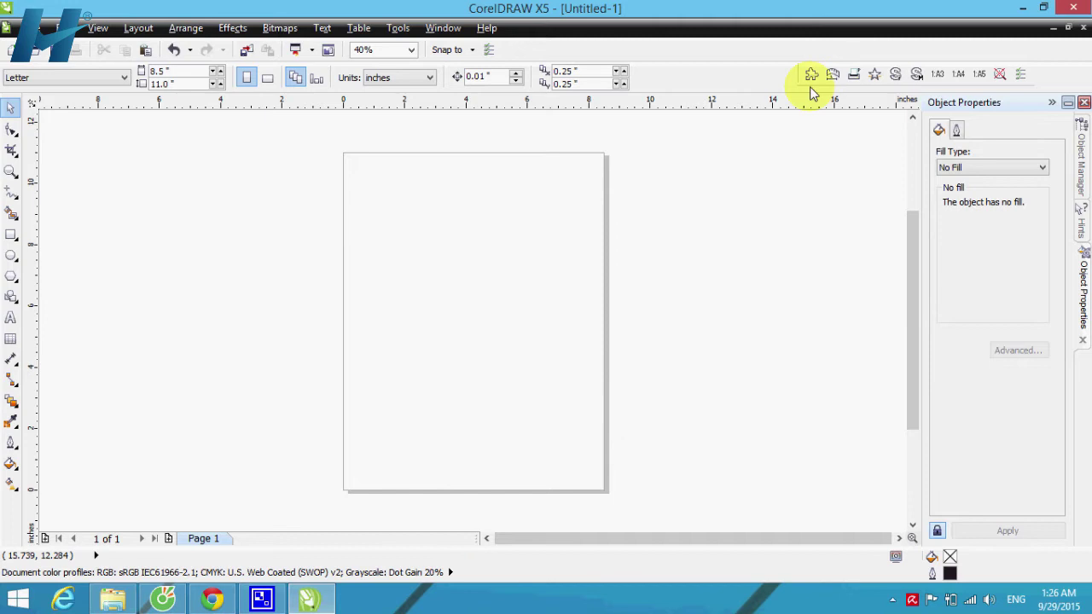
# - Draw a rectangle, an ellipse about 4.9 × 3.5 inches beside it, and a five-sided polygon about 7 × 2.5 inches below them
pyautogui.press('F6')
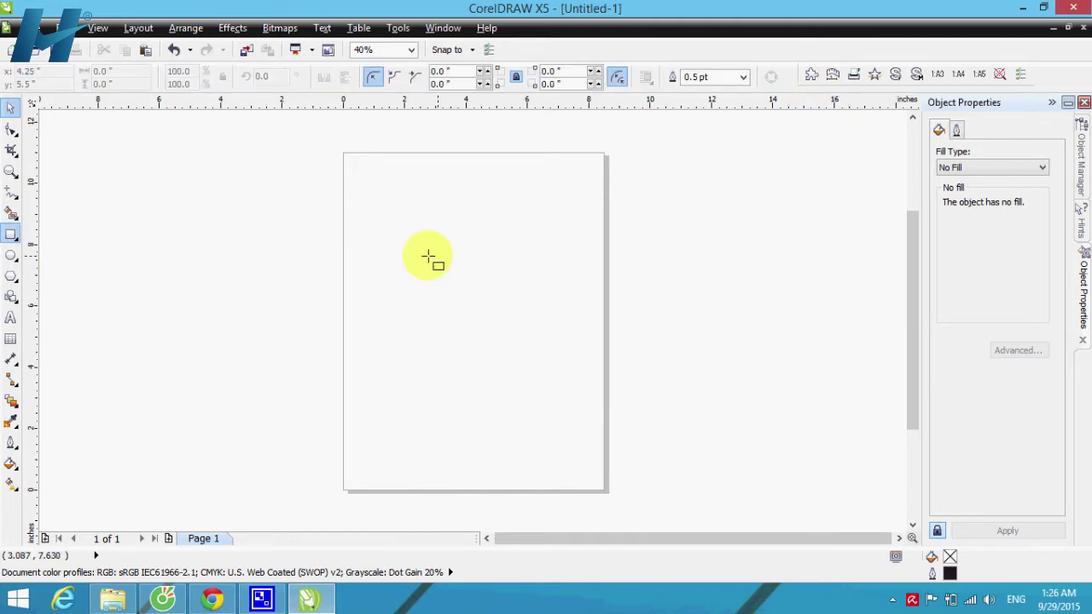
pyautogui.moveTo(390, 249); pyautogui.dragTo(479, 321)
pyautogui.click(11, 255)
pyautogui.moveTo(535, 258); pyautogui.dragTo(685, 366)
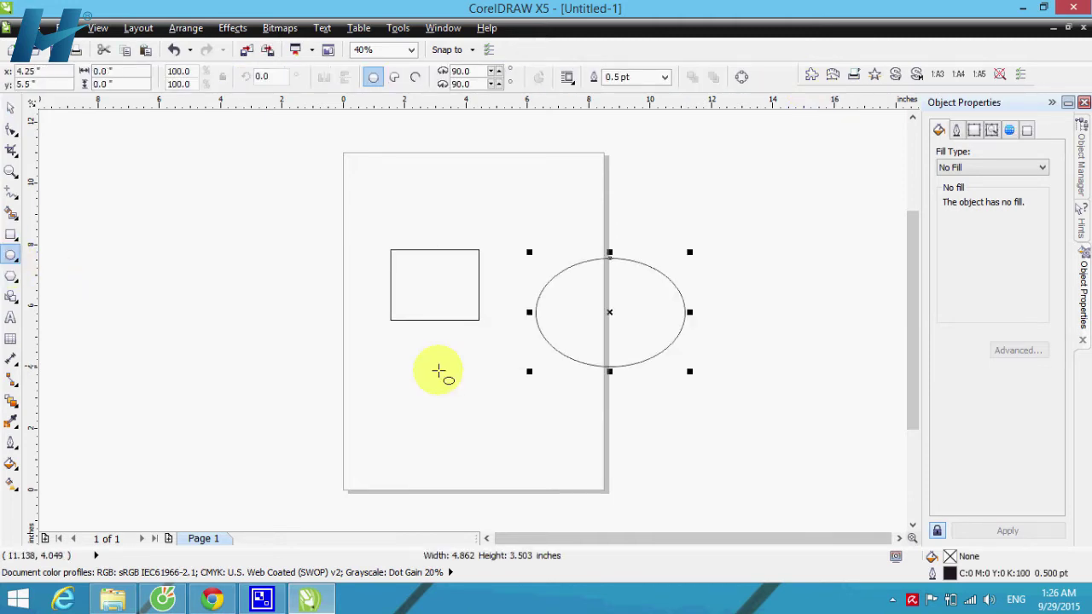
pyautogui.press('y')
pyautogui.moveTo(464, 404); pyautogui.dragTo(690, 491)
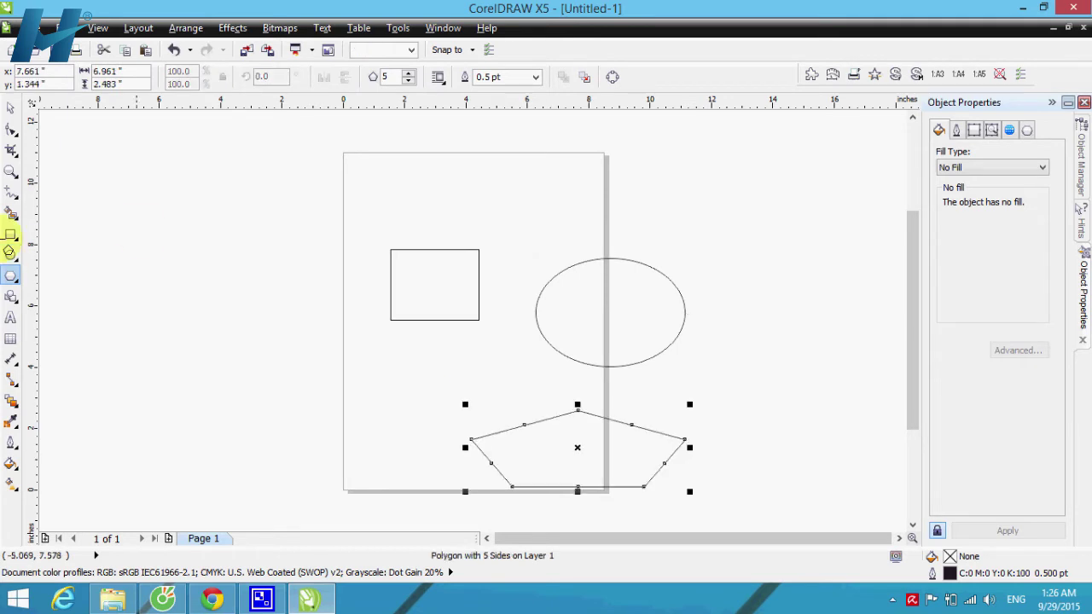
# - Draw a closed freehand curve above the ellipse
pyautogui.click(11, 191)
pyautogui.moveTo(524, 226)
pyautogui.mouseDown()
pyautogui.moveTo(631, 155)
pyautogui.moveTo(528, 227)
pyautogui.mouseUp()
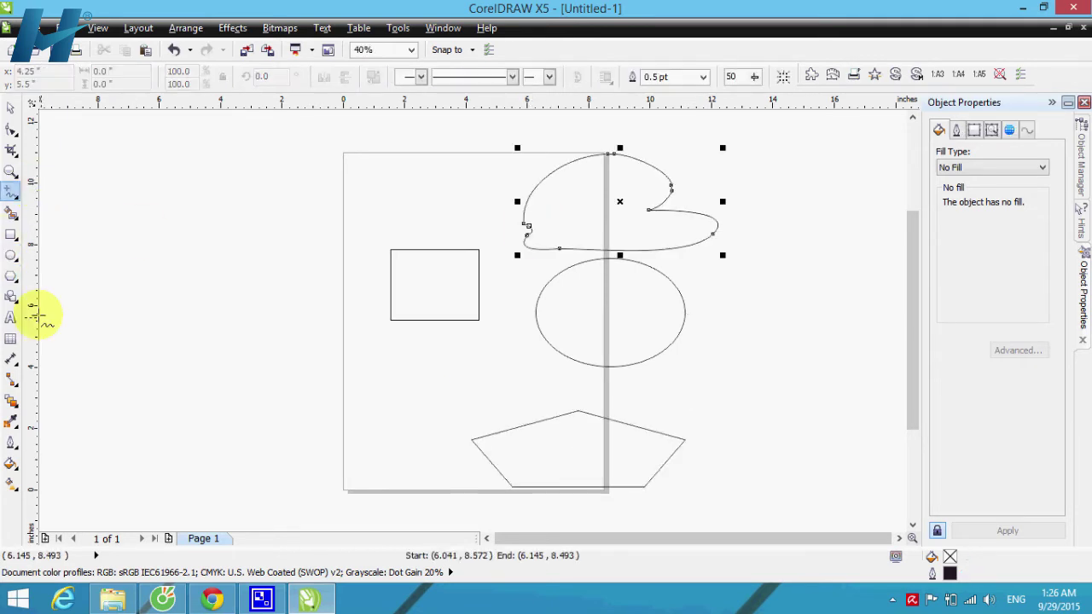
# - Add the artistic text "led minh ha" below the rectangle and enlarge it to reach the polygon's edge
pyautogui.click(10, 318)
pyautogui.click(337, 402)
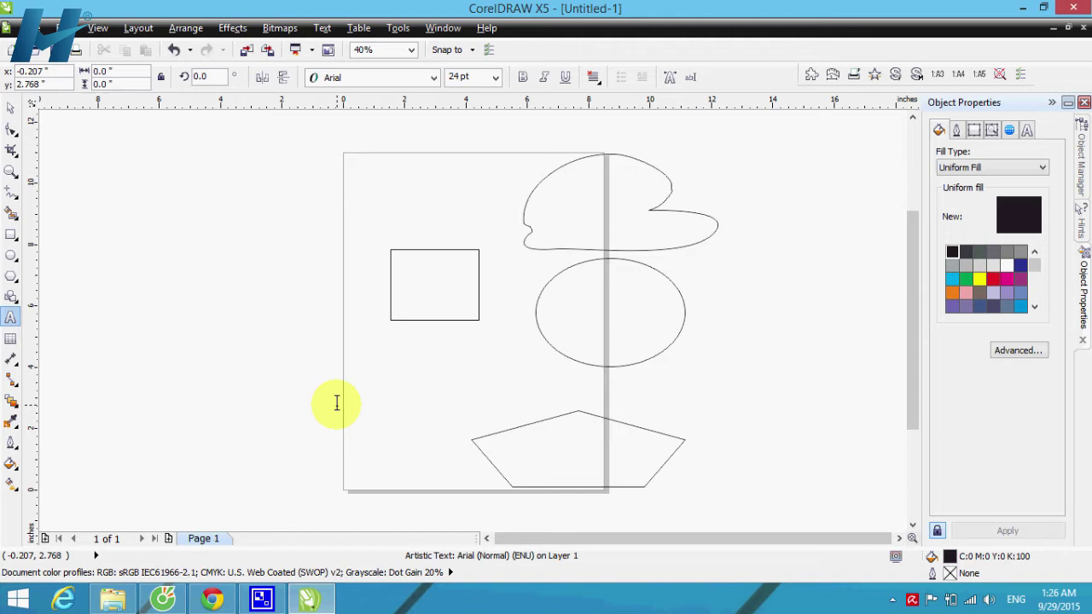
pyautogui.write('Ted minh ha')
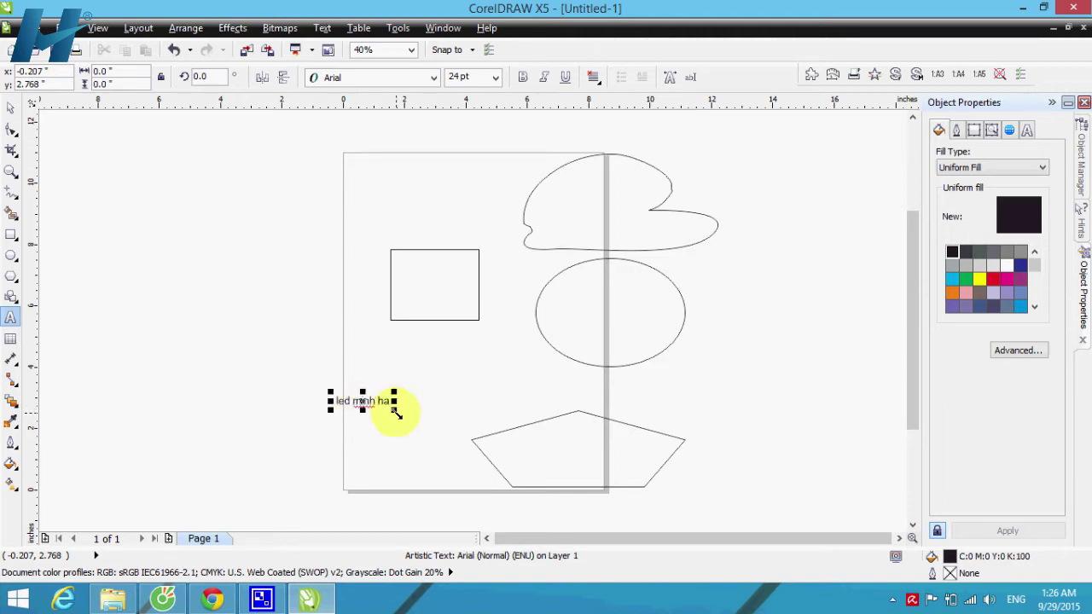
pyautogui.moveTo(394, 412); pyautogui.dragTo(485, 422)
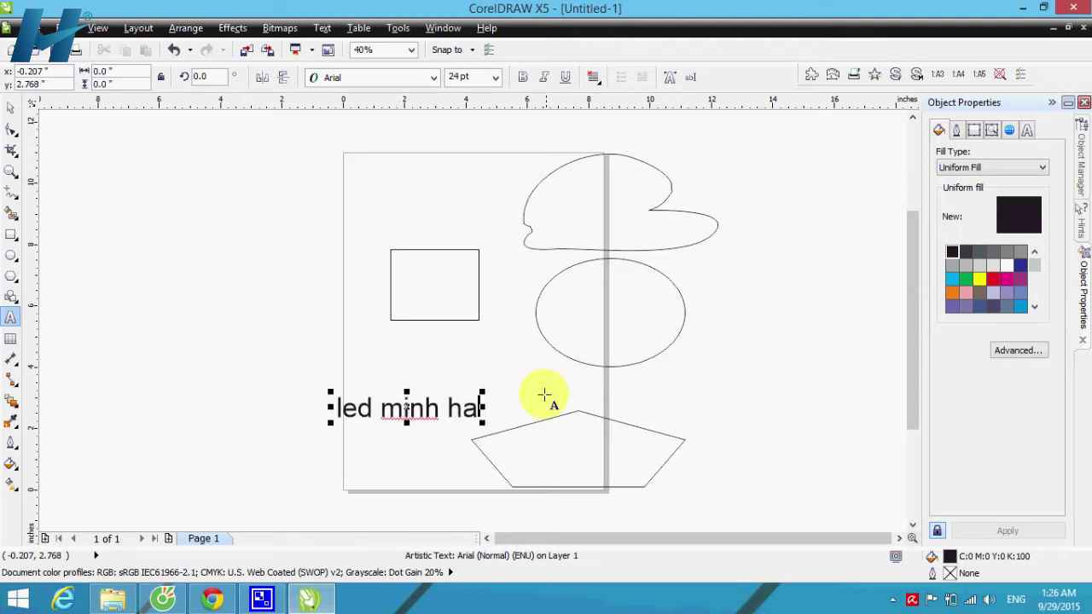
pyautogui.click(237, 294)
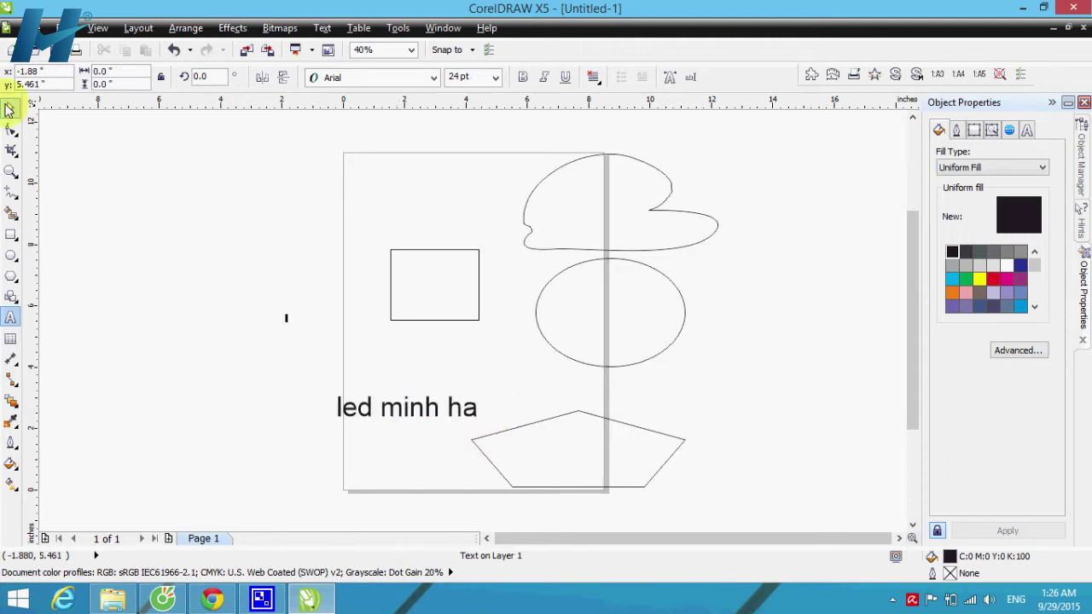
# - Select all four shapes and the text, and start PlotCalc's Place function
pyautogui.click(8, 108)
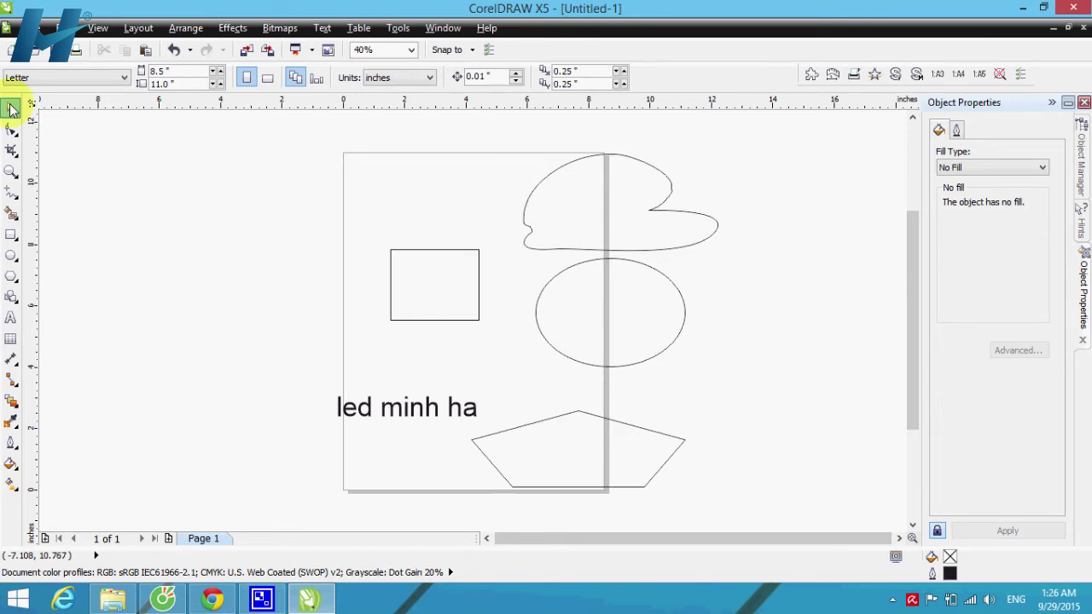
pyautogui.moveTo(126, 111); pyautogui.dragTo(733, 459)
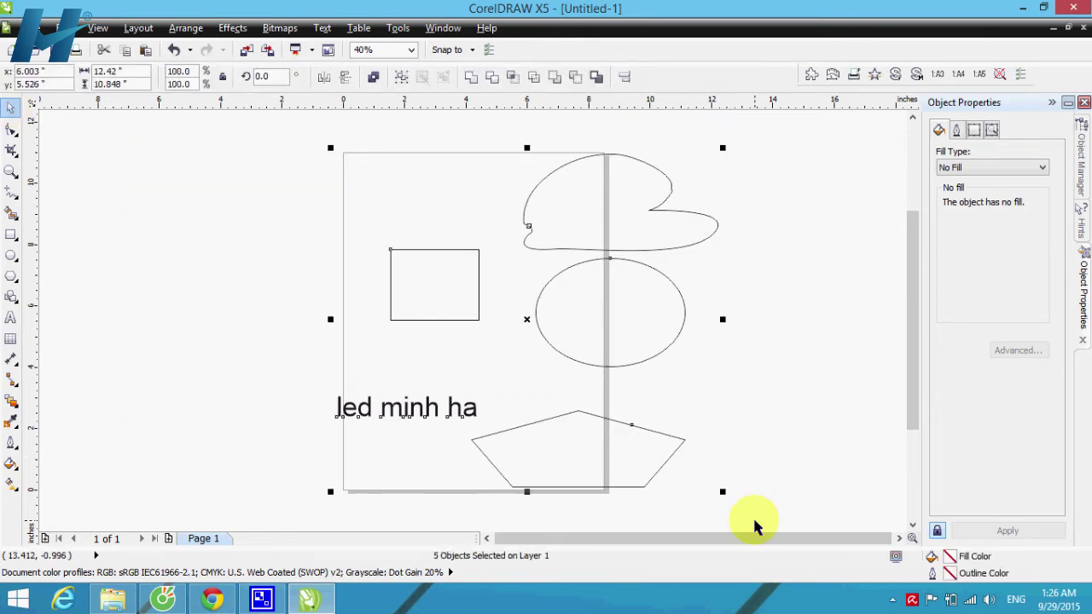
pyautogui.click(808, 76)
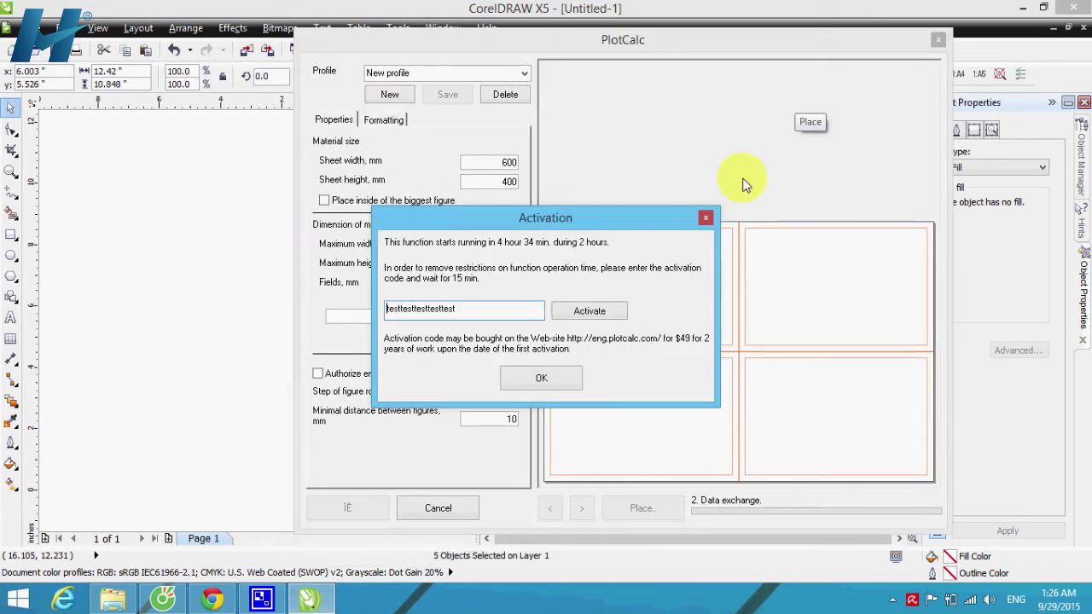
# - Read the activation notice, check the activation code price options on the PlotCalc website in the browser, and return to CorelDRAW
pyautogui.moveTo(743, 166); pyautogui.dragTo(780, 165)
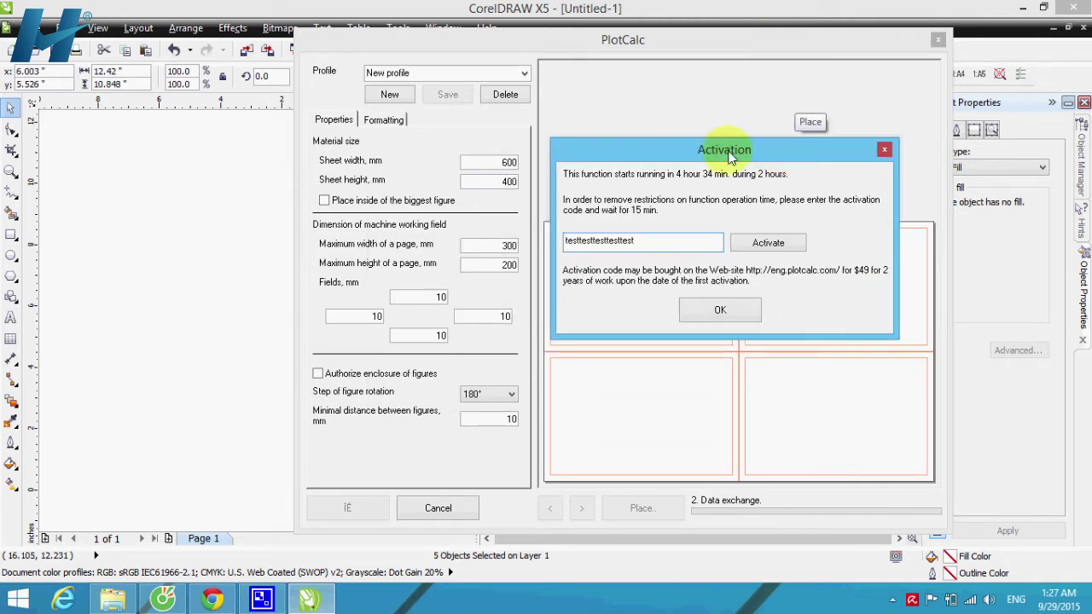
pyautogui.moveTo(730, 156); pyautogui.dragTo(726, 140)
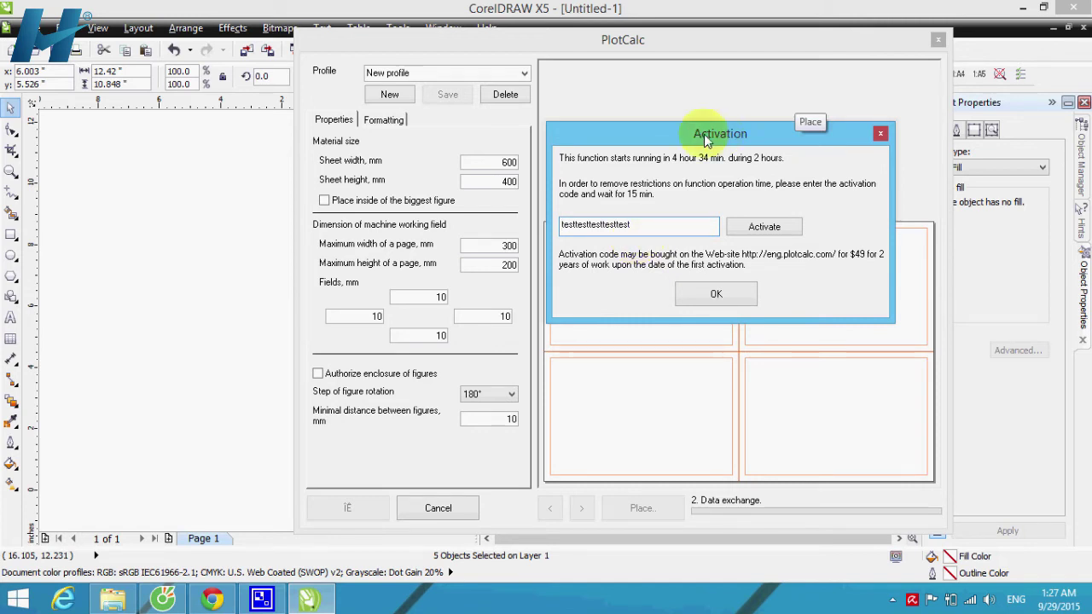
pyautogui.moveTo(722, 139)
pyautogui.mouseDown()
pyautogui.moveTo(689, 124)
pyautogui.moveTo(715, 121)
pyautogui.mouseUp()
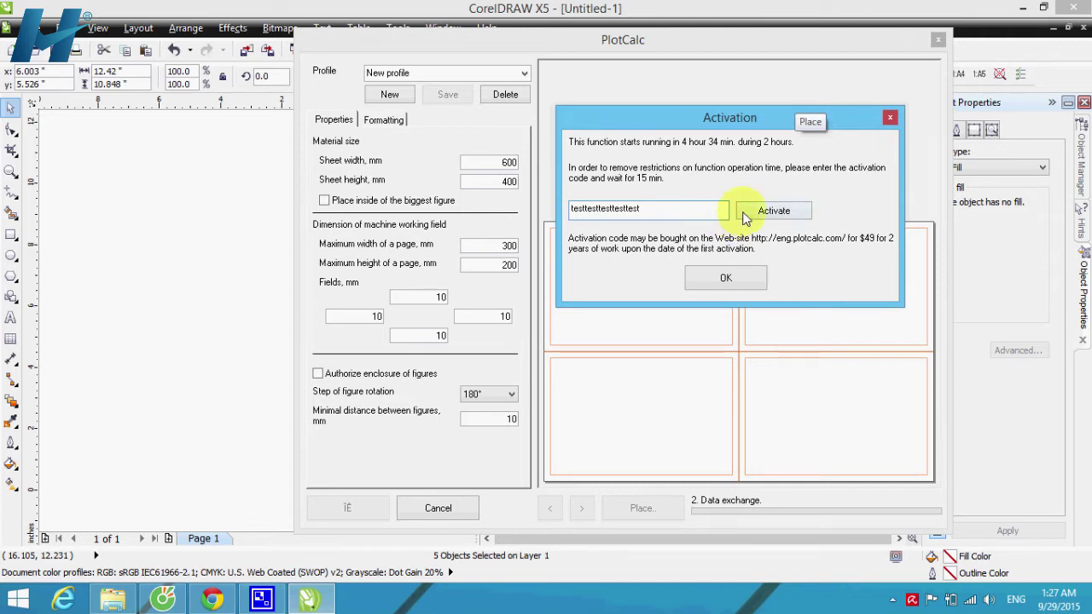
pyautogui.click(743, 215)
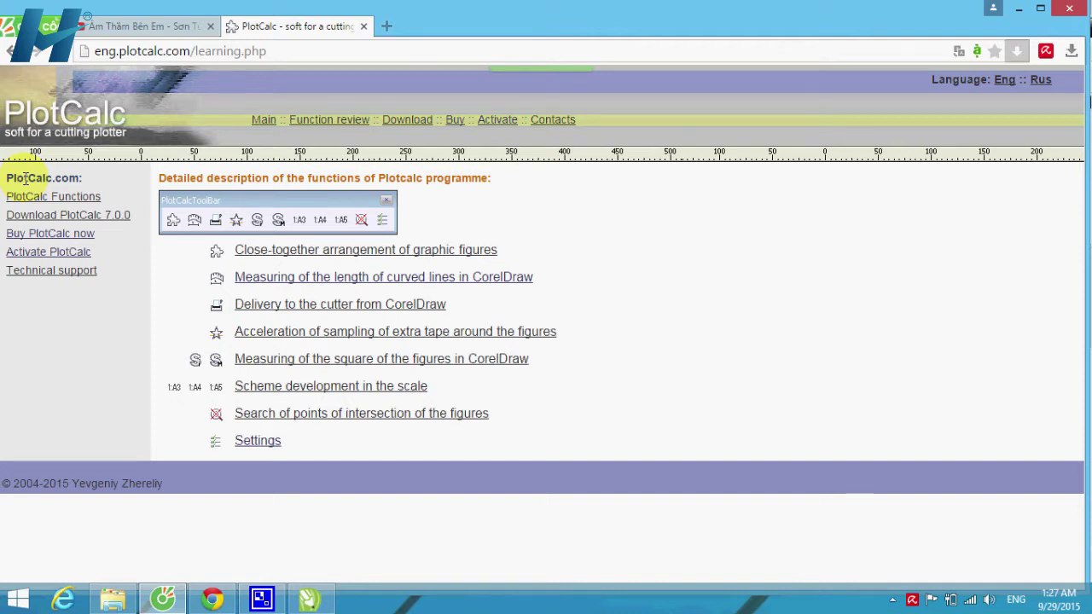
pyautogui.click(39, 120)
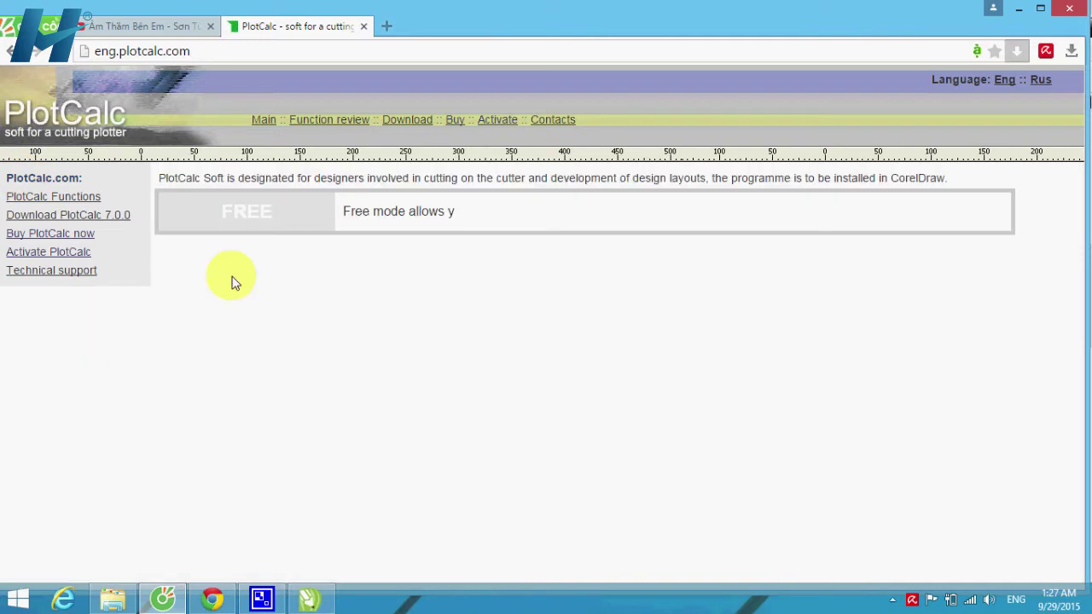
pyautogui.scroll(-1, 580, 266)
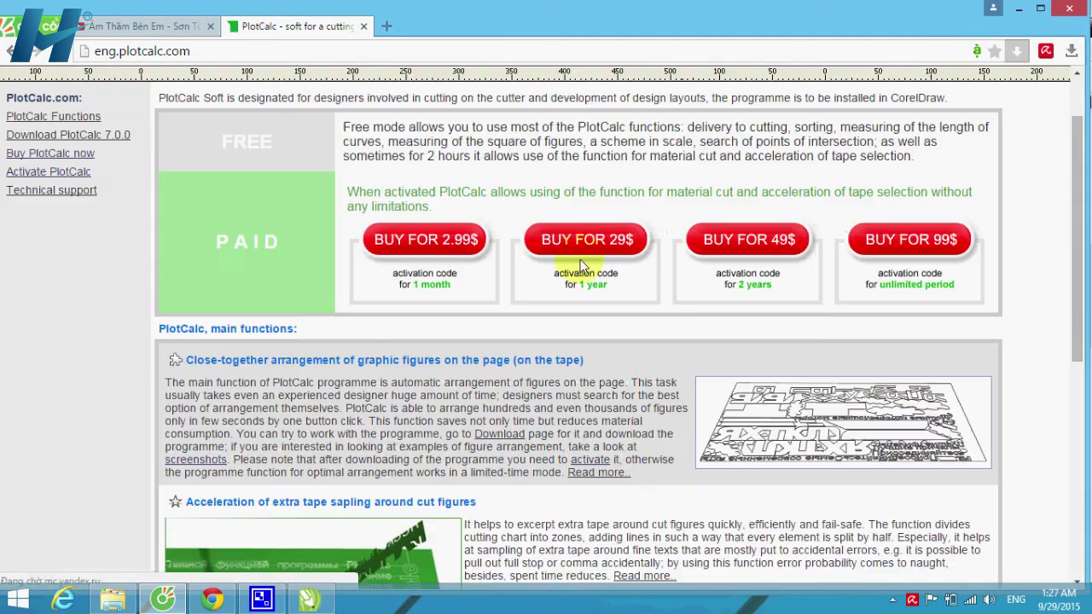
pyautogui.click(307, 599)
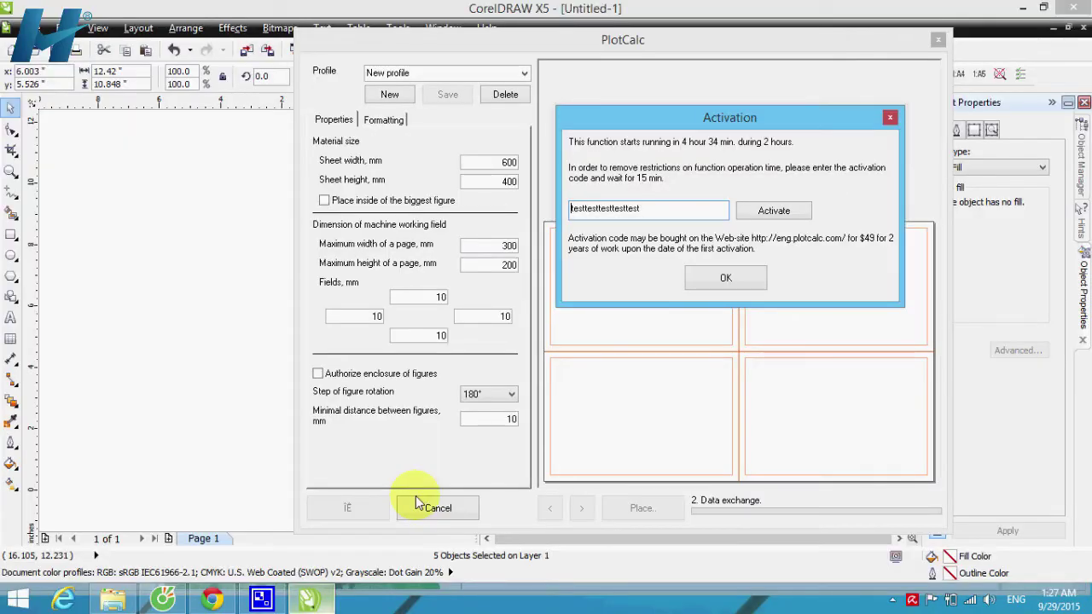
# - Dismiss the activation notice and reposition the PlotCalc placement window
pyautogui.click(723, 282)
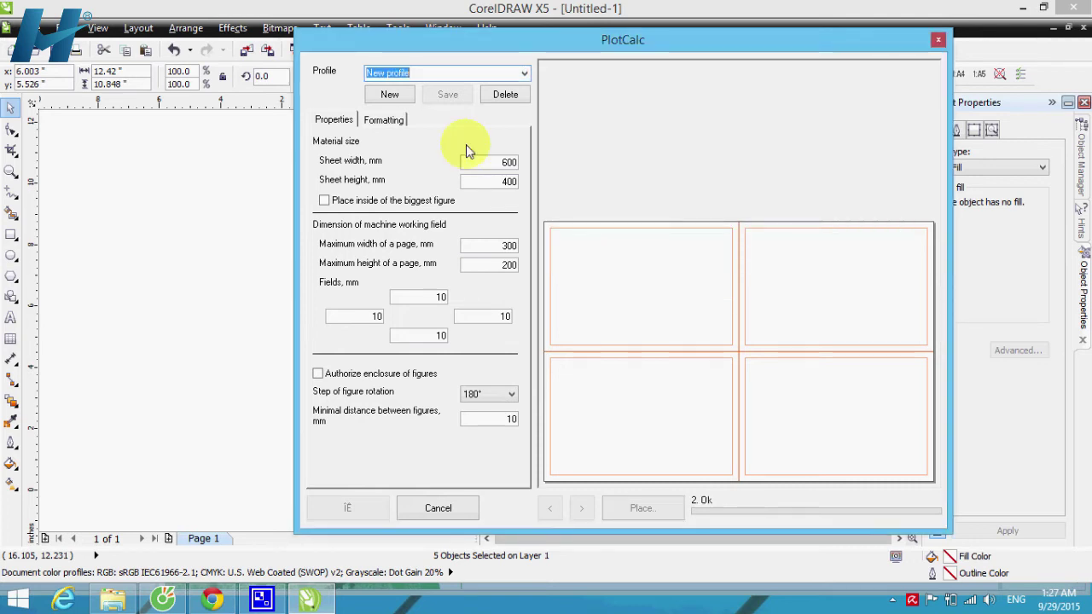
pyautogui.moveTo(623, 49); pyautogui.dragTo(686, 97)
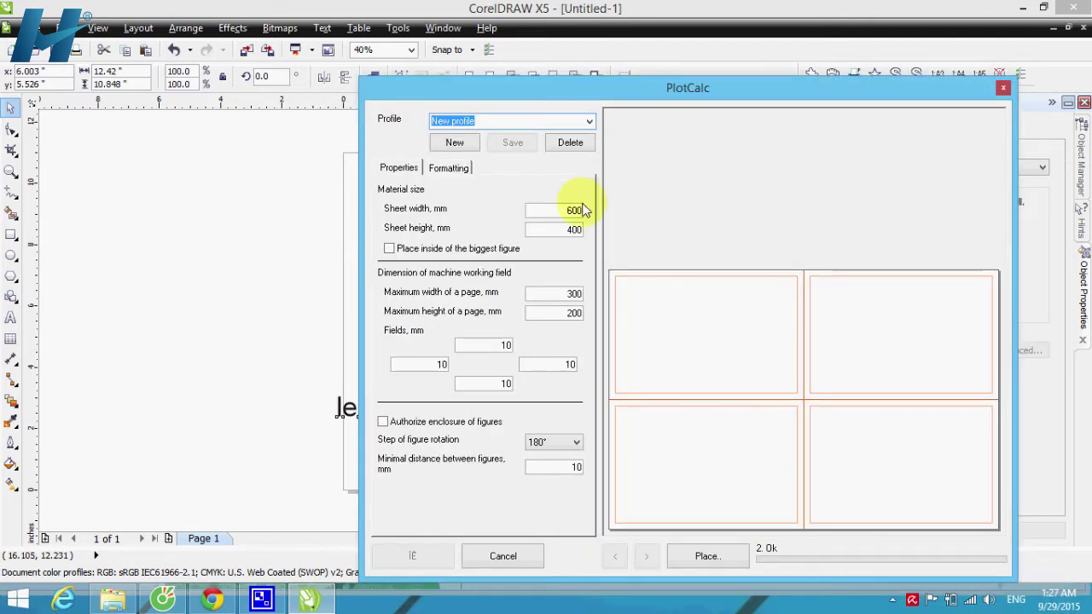
pyautogui.moveTo(637, 87); pyautogui.dragTo(598, 66)
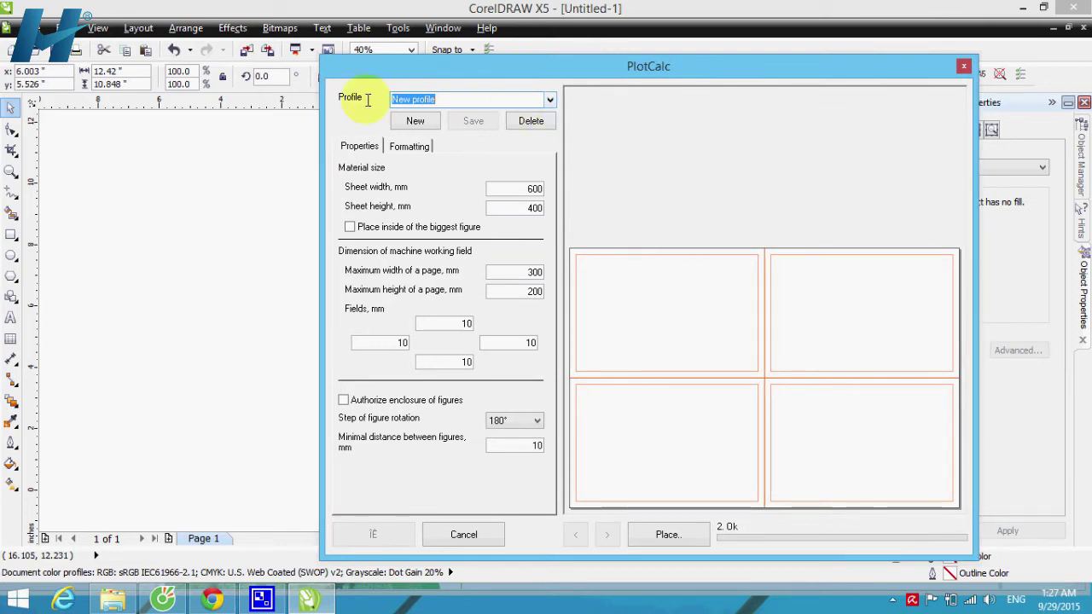
# - Look through the available material profiles, keeping New profile, and examine the sheet width and height settings
pyautogui.click(550, 100)
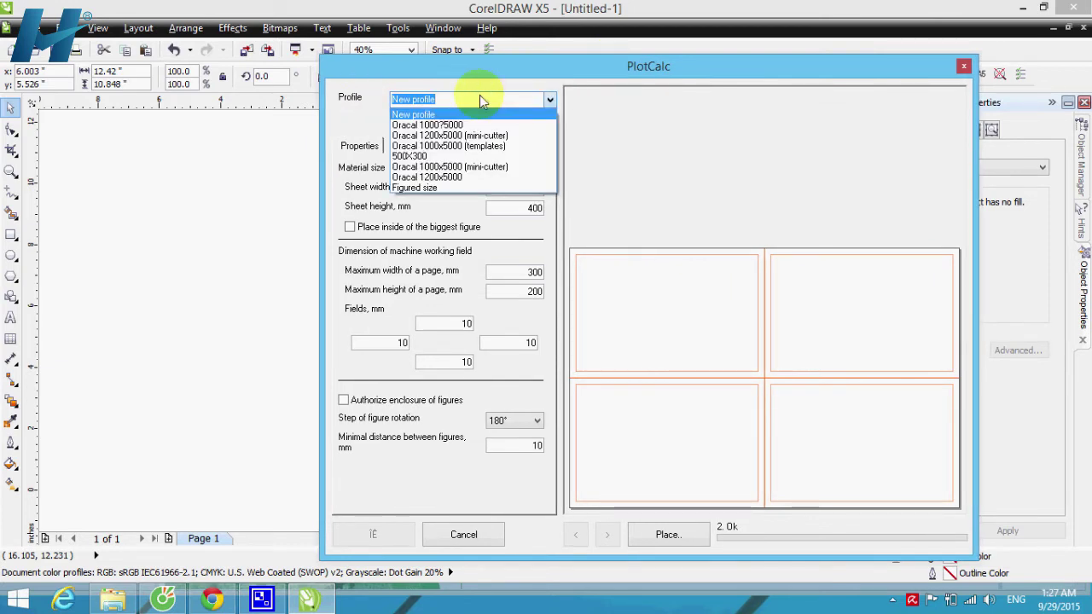
pyautogui.click(480, 95)
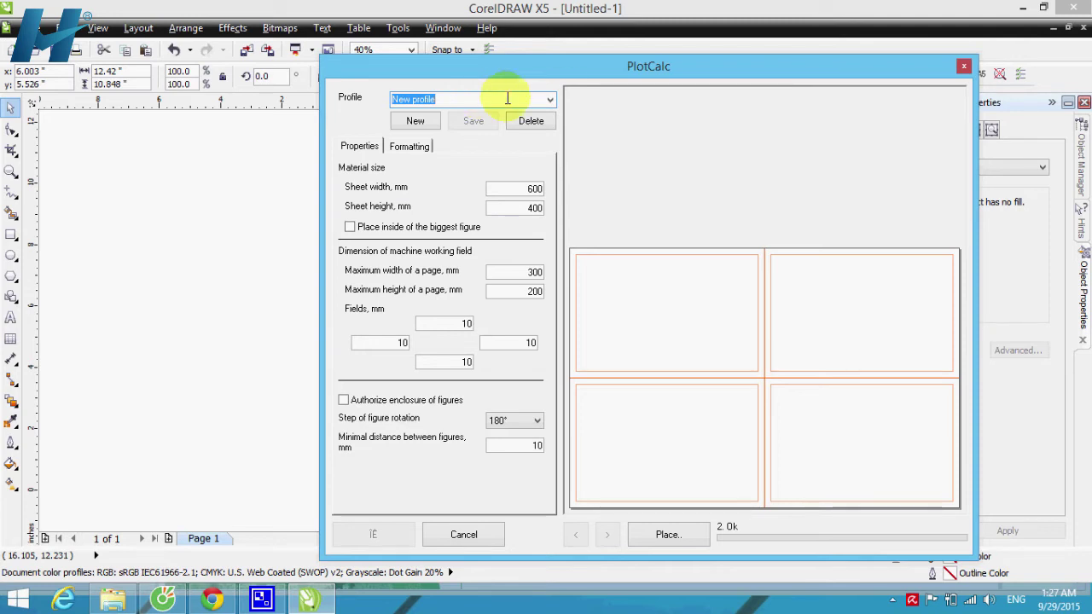
pyautogui.click(550, 100)
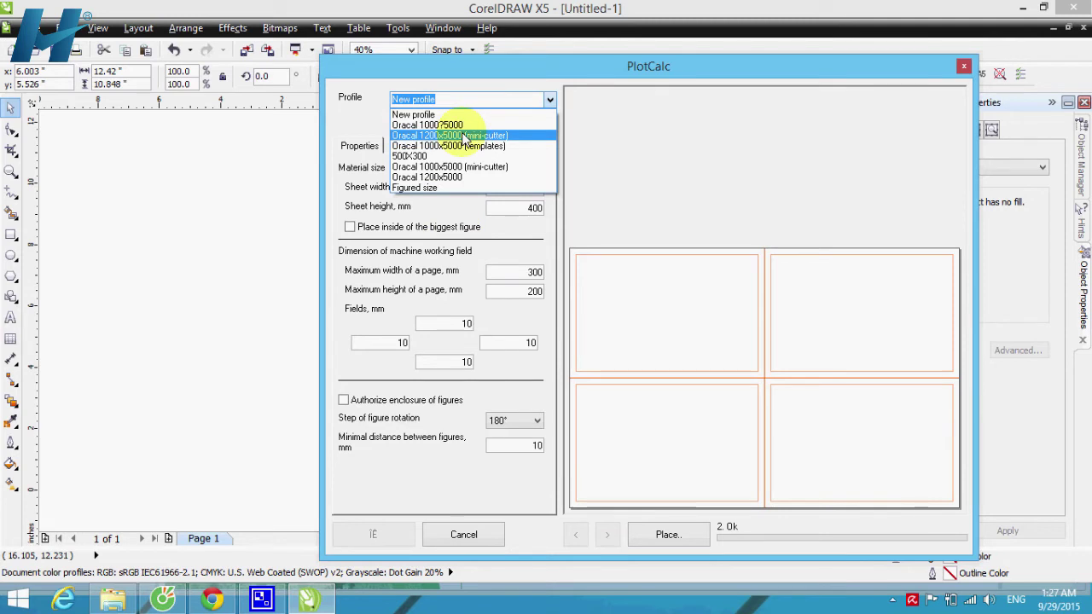
pyautogui.click(510, 99)
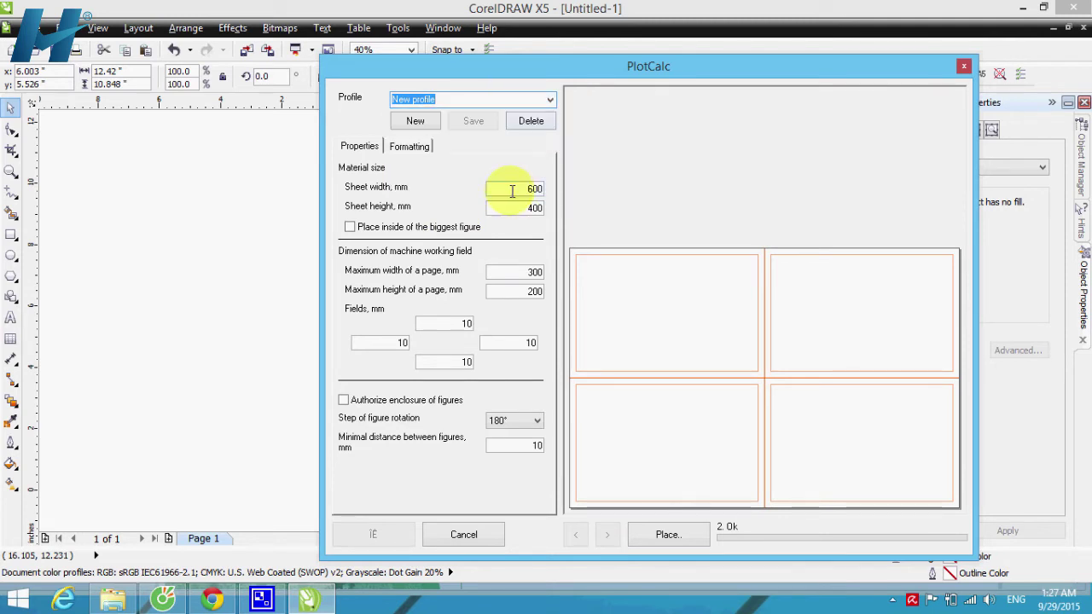
pyautogui.click(499, 189)
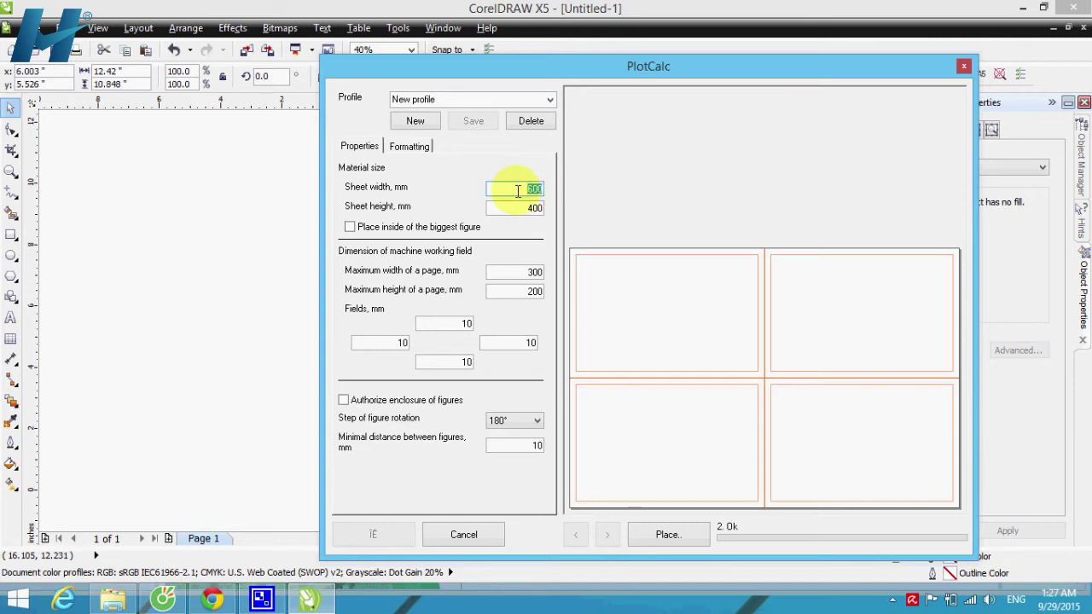
pyautogui.moveTo(527, 188); pyautogui.dragTo(379, 188)
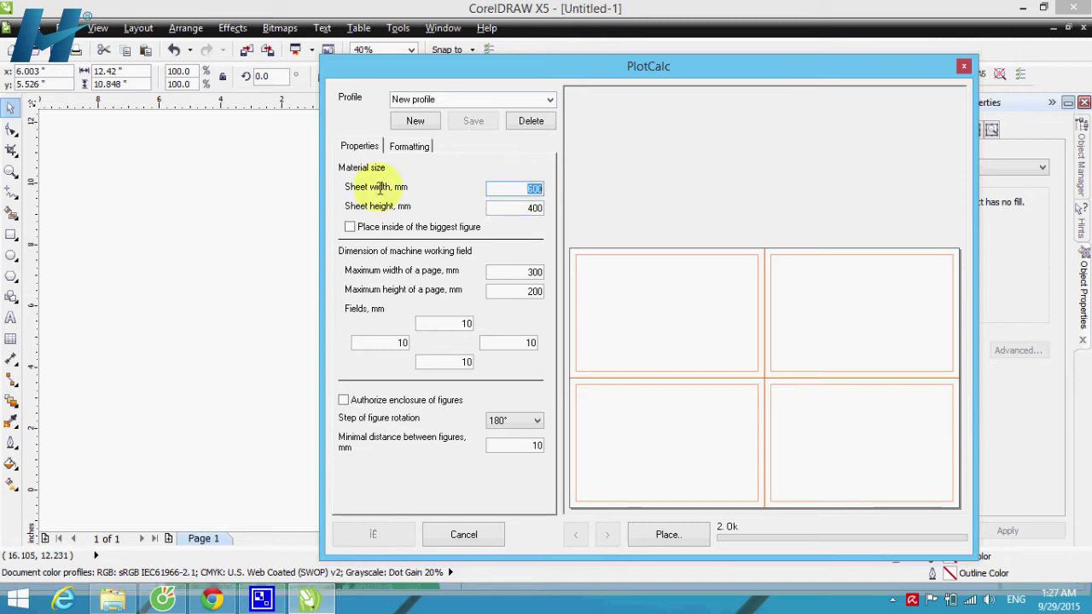
pyautogui.doubleClick(538, 211)
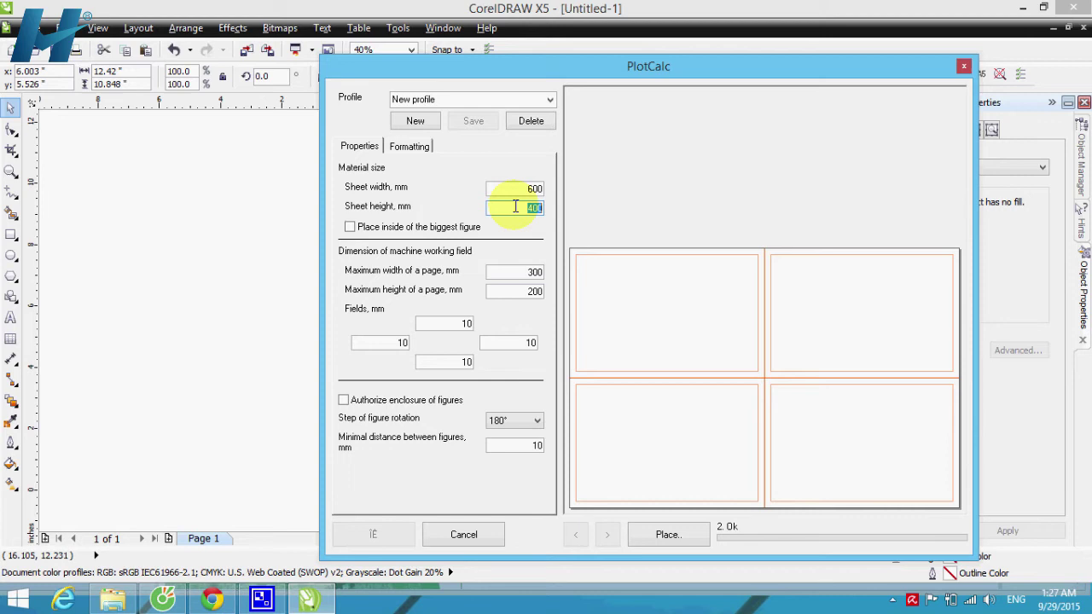
pyautogui.press('Home')
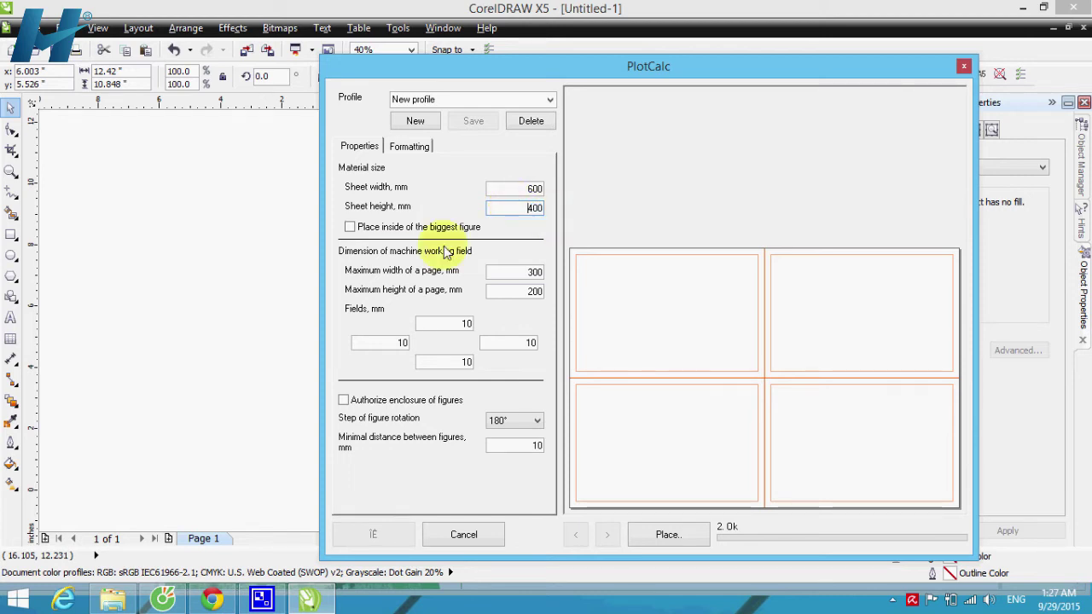
# - Set the maximum page width of the machine working field to 600 mm
pyautogui.doubleClick(528, 272)
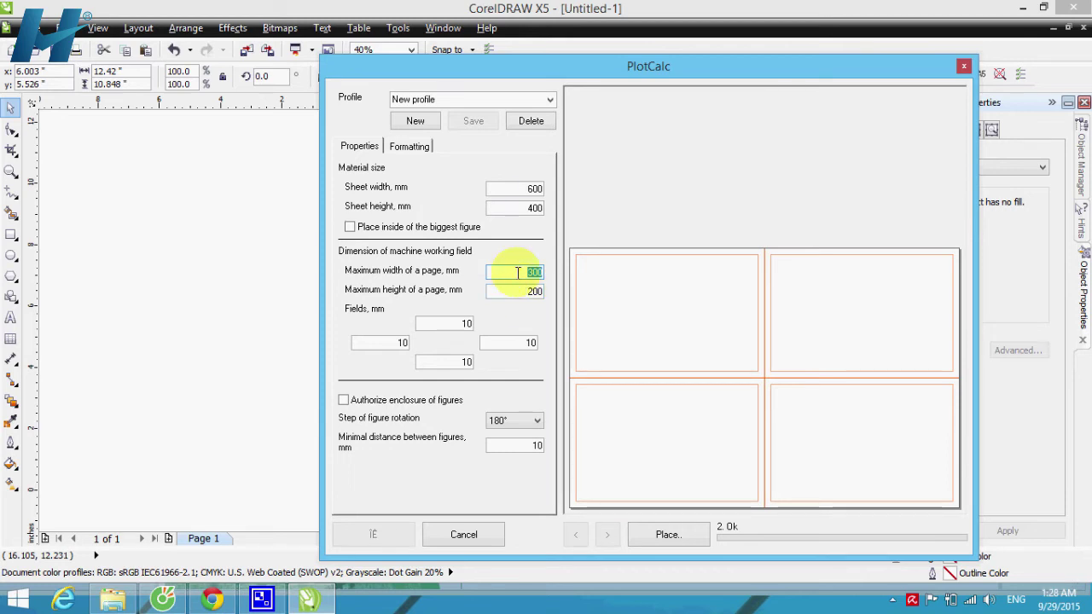
pyautogui.press('Tab')
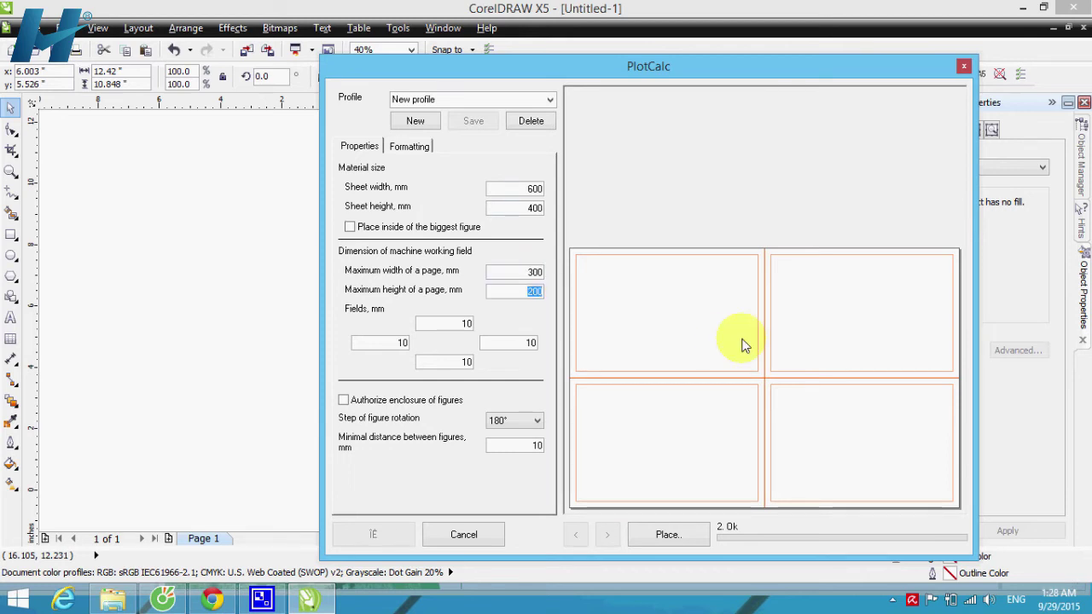
pyautogui.hotkey('shift', 'Tab')
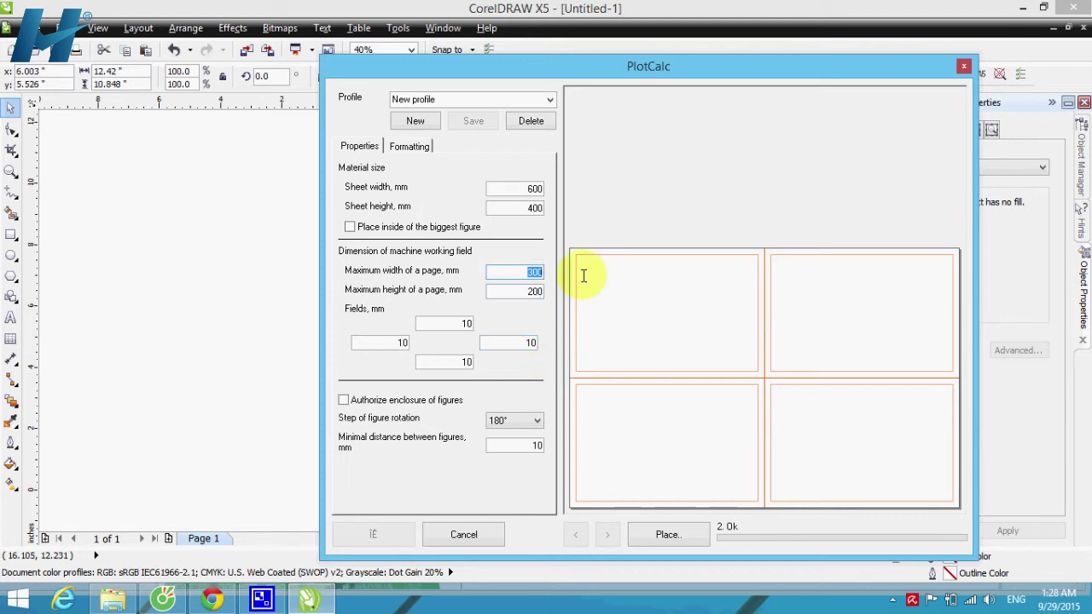
pyautogui.press('BackSpace')
pyautogui.write('600')
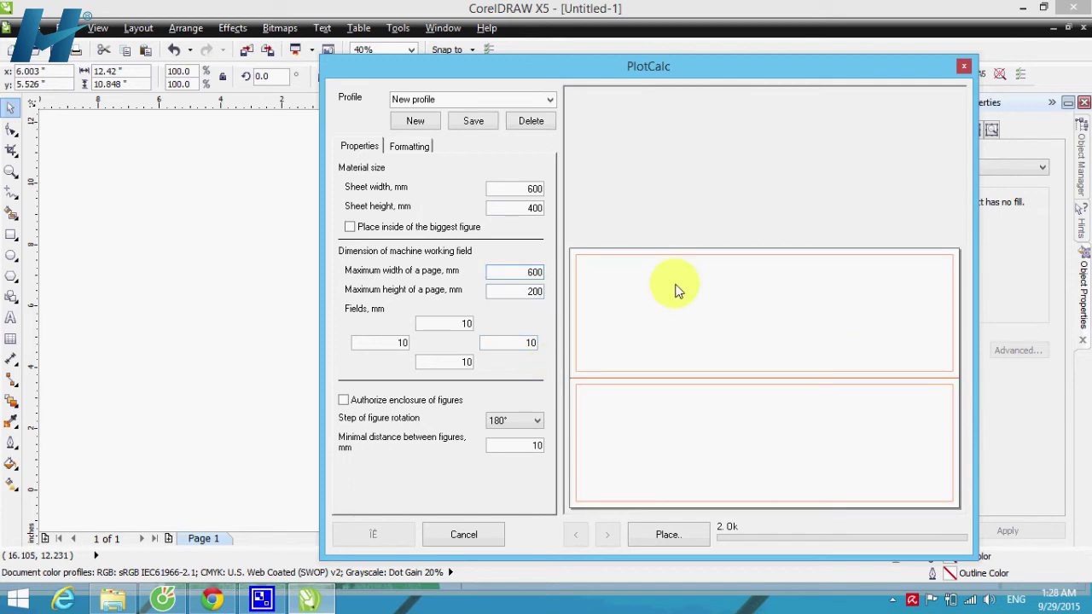
# - Set the maximum page width back to 300 mm
pyautogui.press('BackSpace')
pyautogui.press('BackSpace')
pyautogui.press('BackSpace')
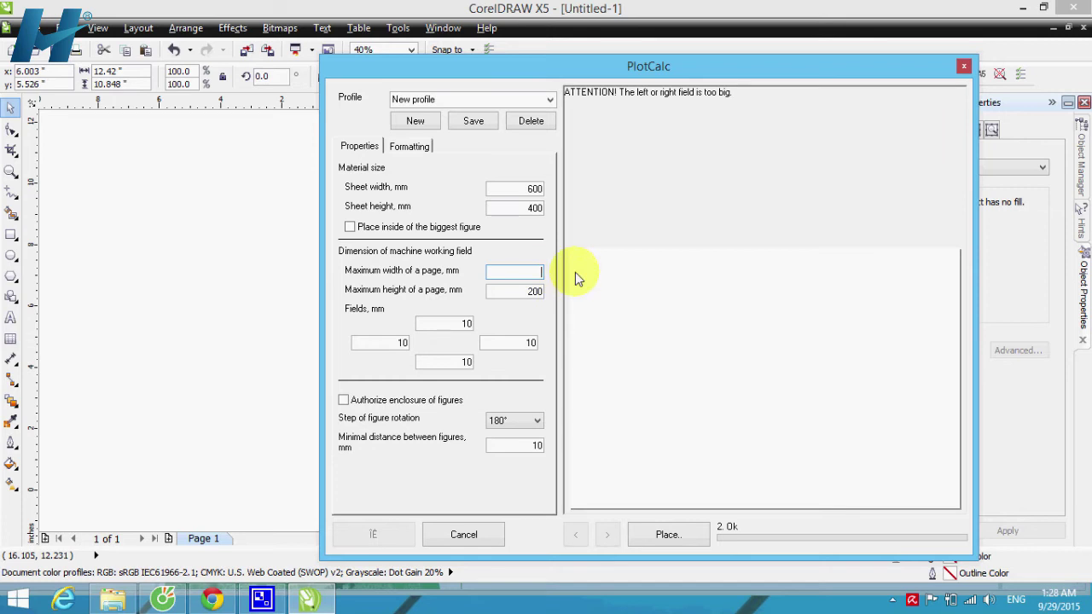
pyautogui.write('300')
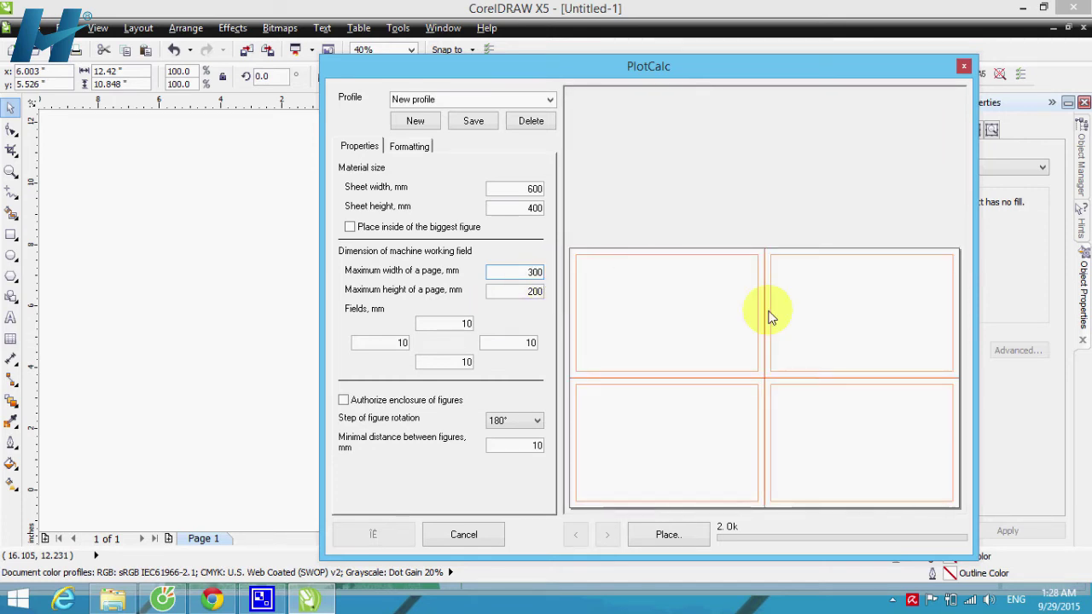
# - Set all four field margins of the machine working field to 5 mm
pyautogui.moveTo(433, 320); pyautogui.dragTo(484, 324)
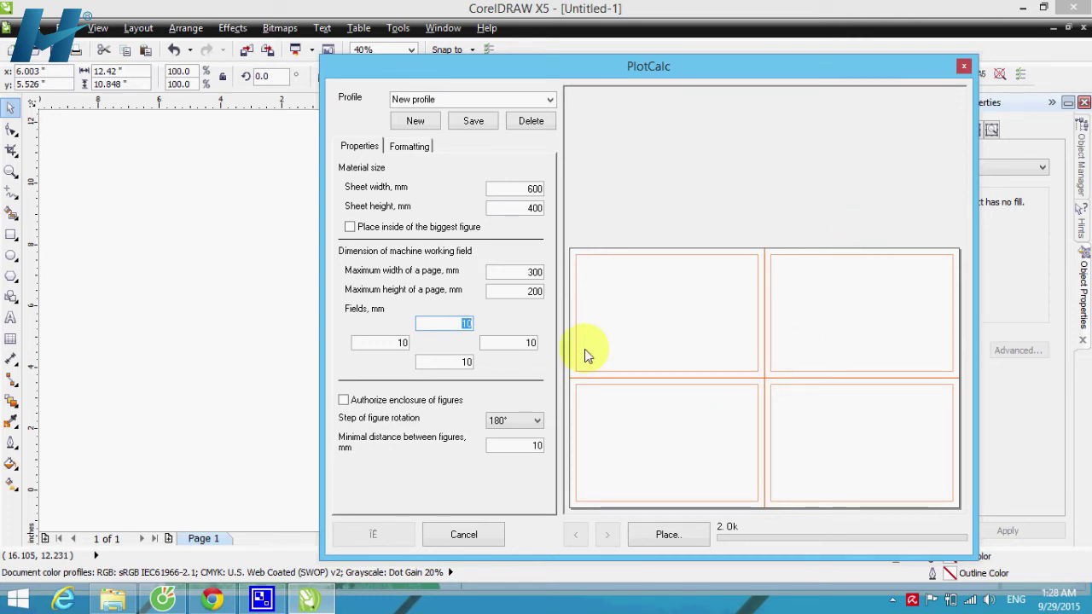
pyautogui.moveTo(723, 61); pyautogui.dragTo(695, 25)
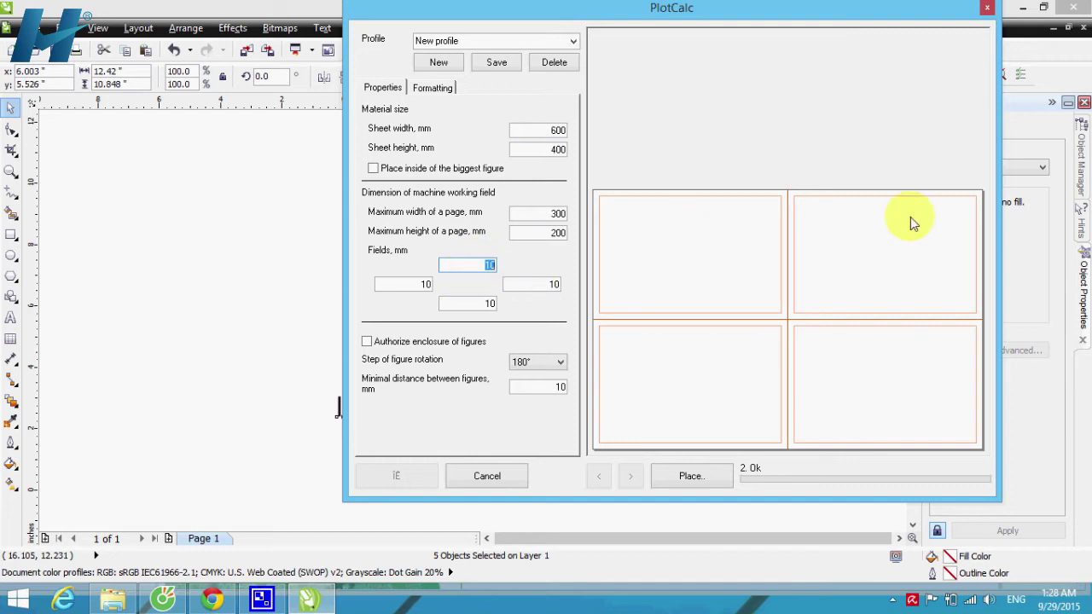
pyautogui.press('BackSpace')
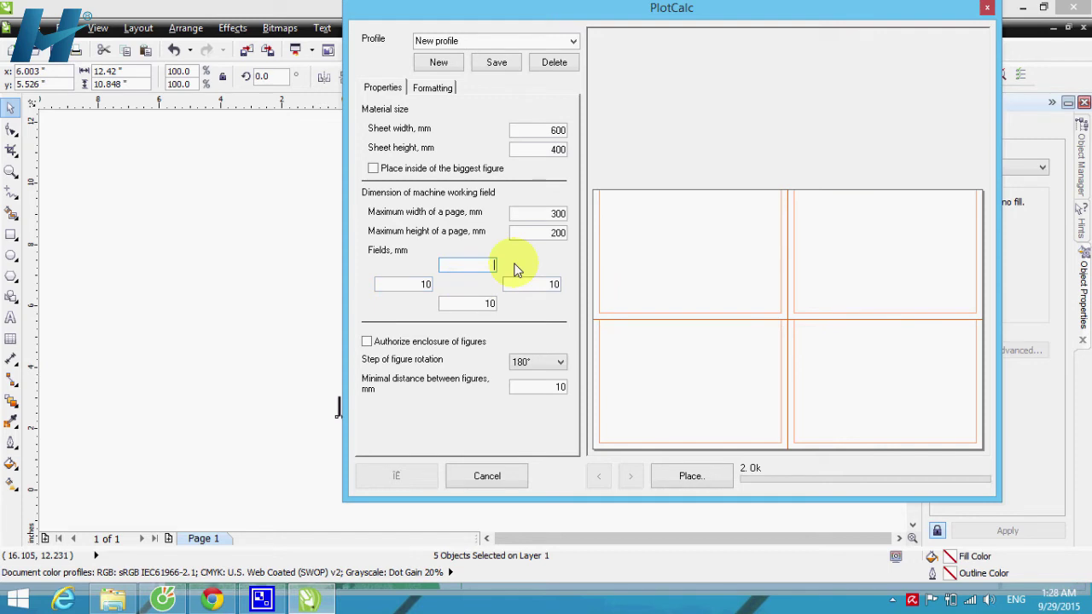
pyautogui.write('5')
pyautogui.press('Tab')
pyautogui.write('5')
pyautogui.press('Tab')
pyautogui.write('5')
pyautogui.press('Tab')
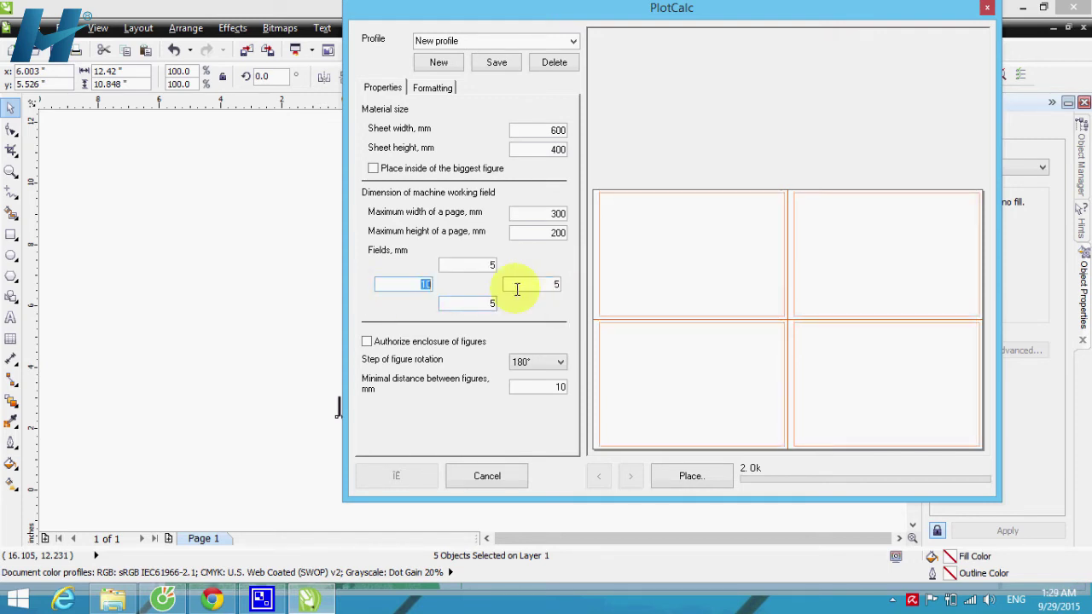
pyautogui.write('5')
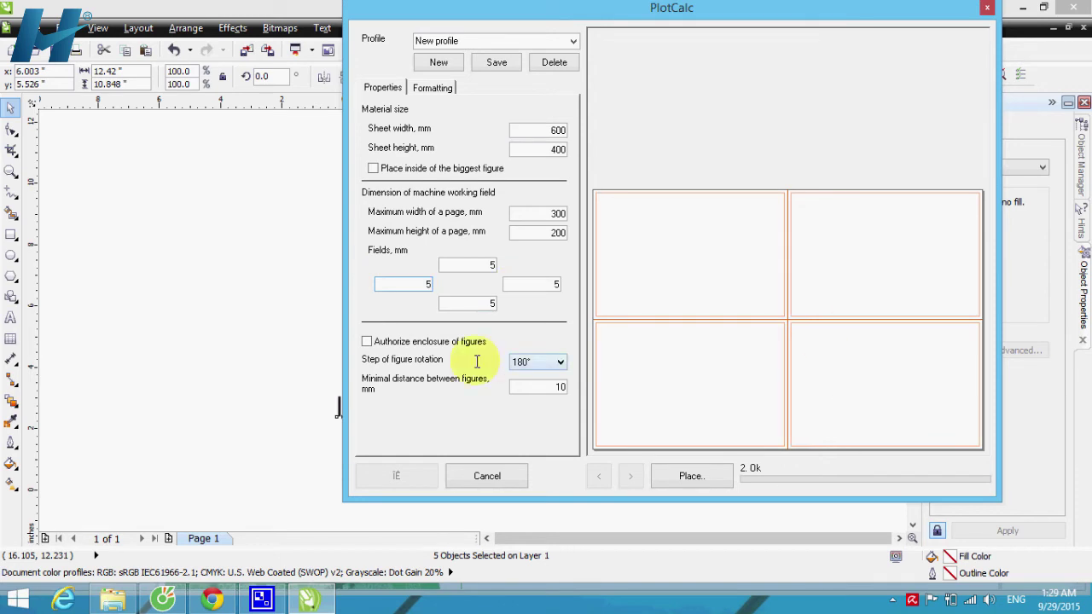
# - Set the step of figure rotation to the "without" option and the minimal distance between figures to 5 mm
pyautogui.click(538, 367)
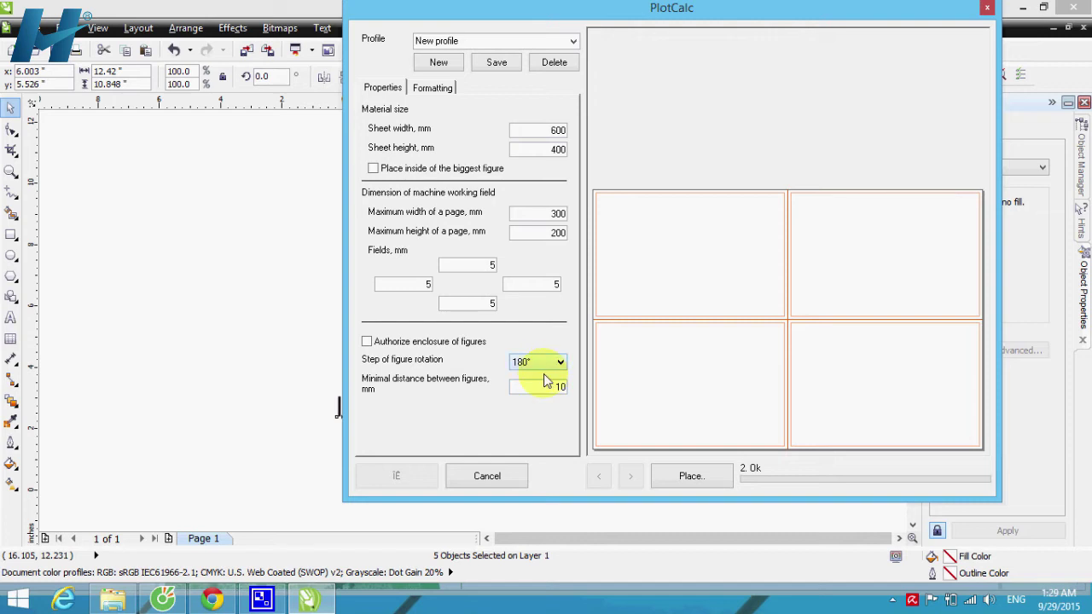
pyautogui.moveTo(757, 11); pyautogui.dragTo(703, 10)
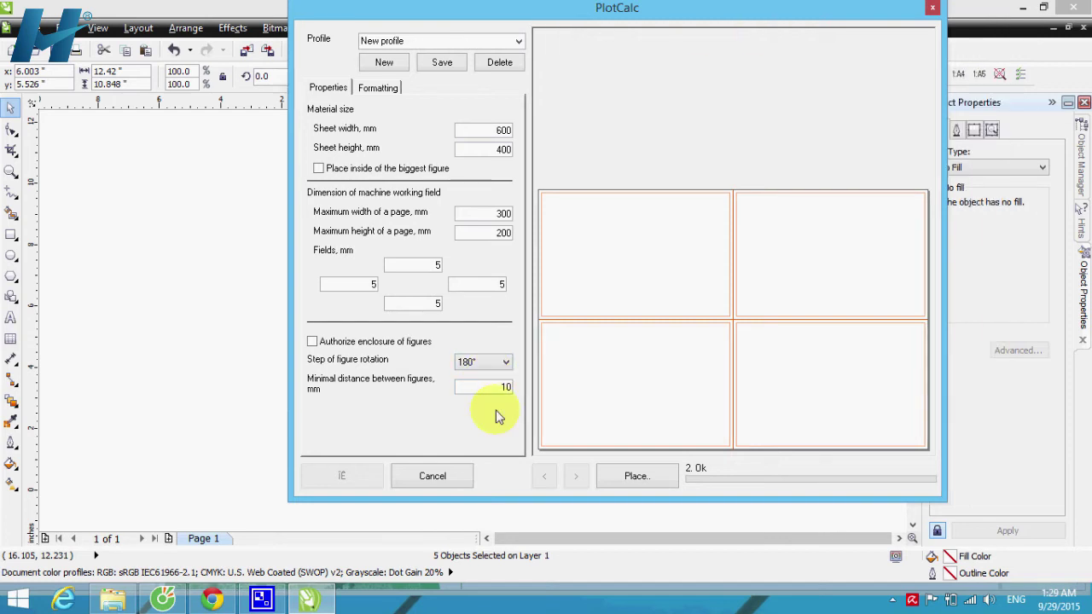
pyautogui.click(482, 361)
pyautogui.click(473, 412)
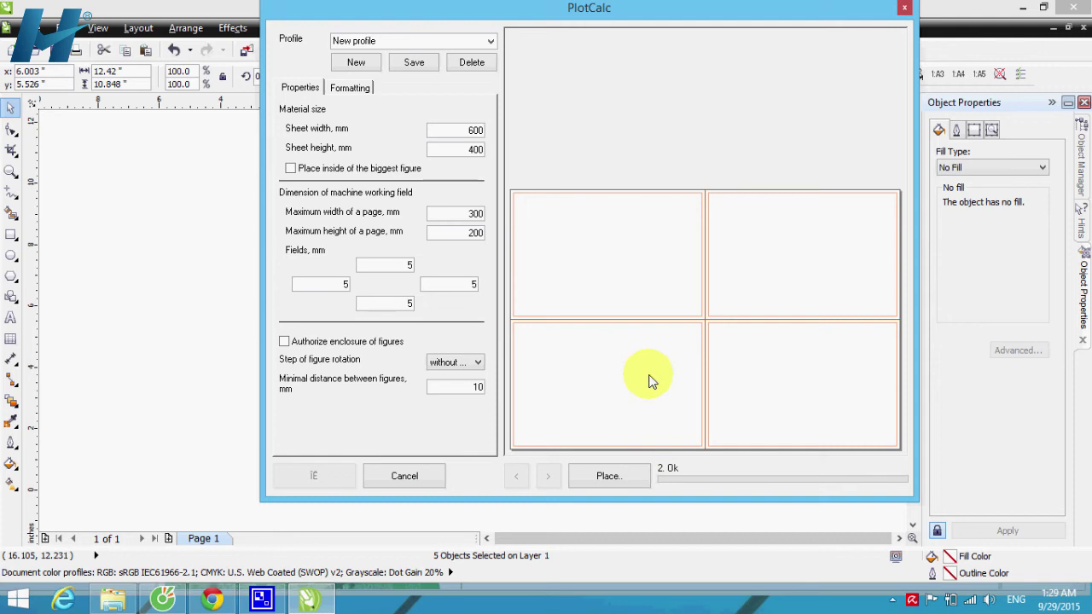
pyautogui.moveTo(461, 388); pyautogui.dragTo(498, 397)
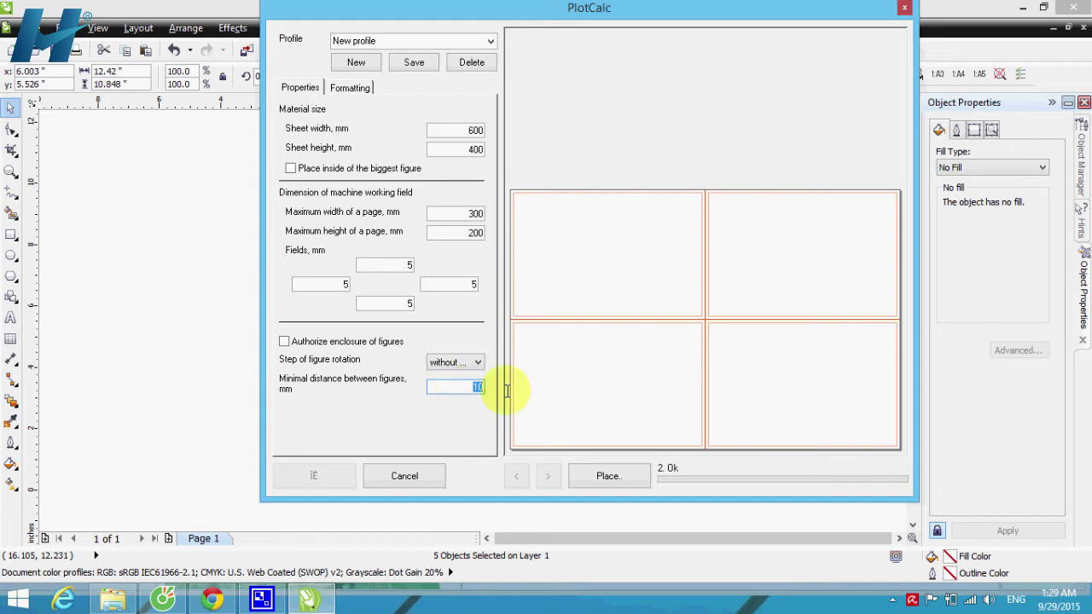
pyautogui.press('BackSpace')
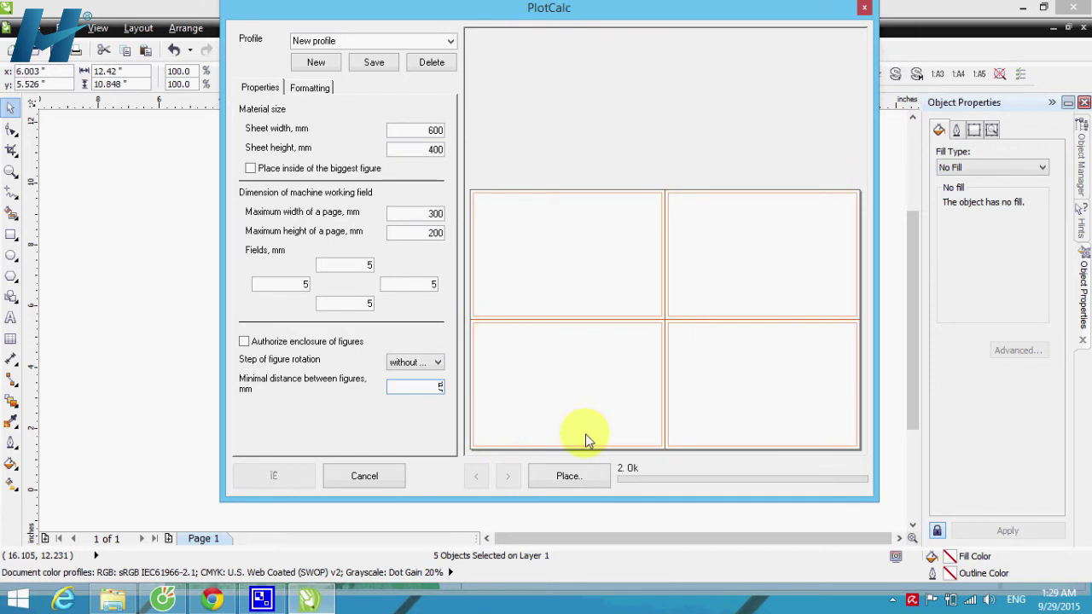
# - Turn off dimension marks in the formatting options, keeping the sheets of material, material pages and fields drawn
pyautogui.click(311, 90)
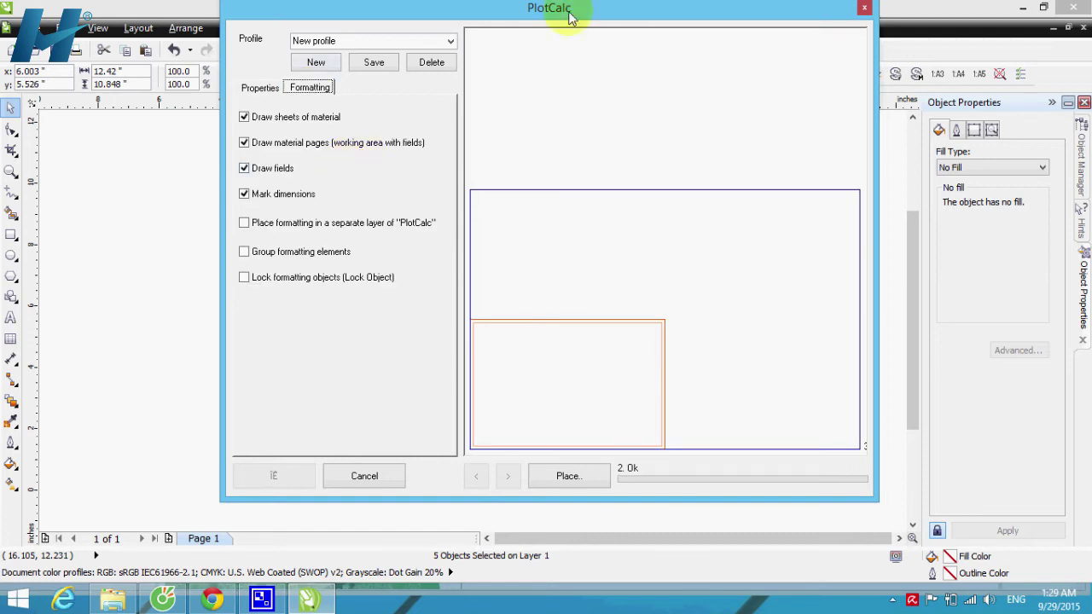
pyautogui.moveTo(570, 19); pyautogui.dragTo(516, 24)
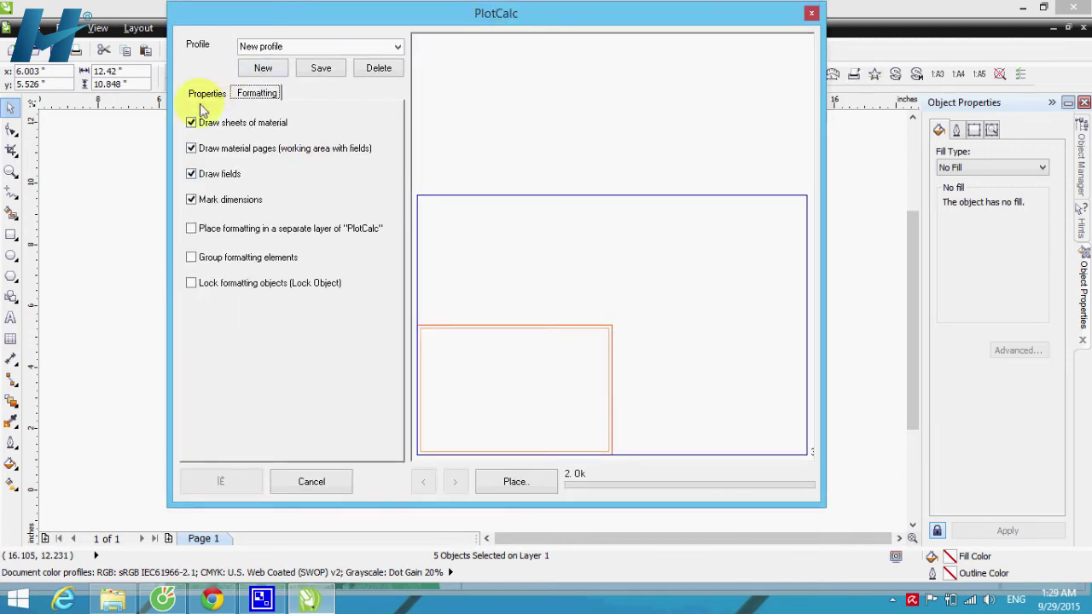
pyautogui.click(191, 149)
pyautogui.click(191, 174)
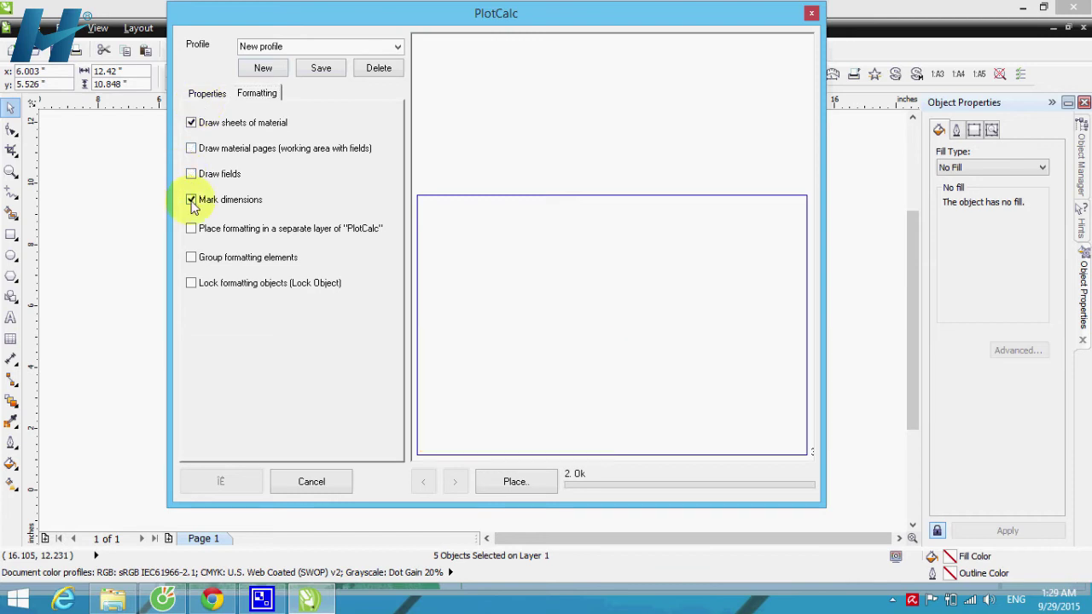
pyautogui.click(191, 199)
pyautogui.click(191, 124)
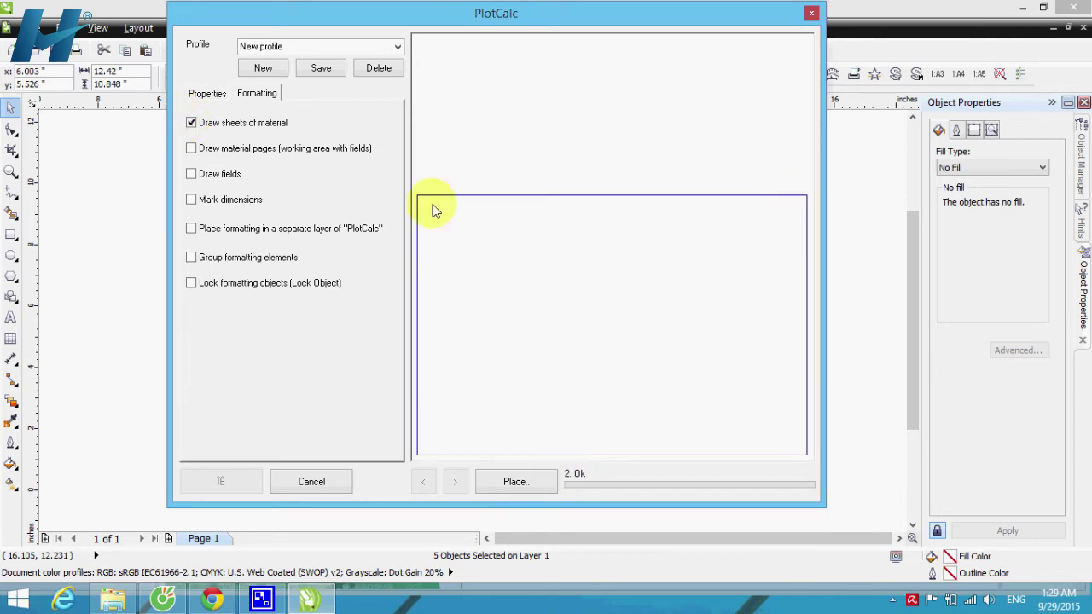
pyautogui.click(191, 150)
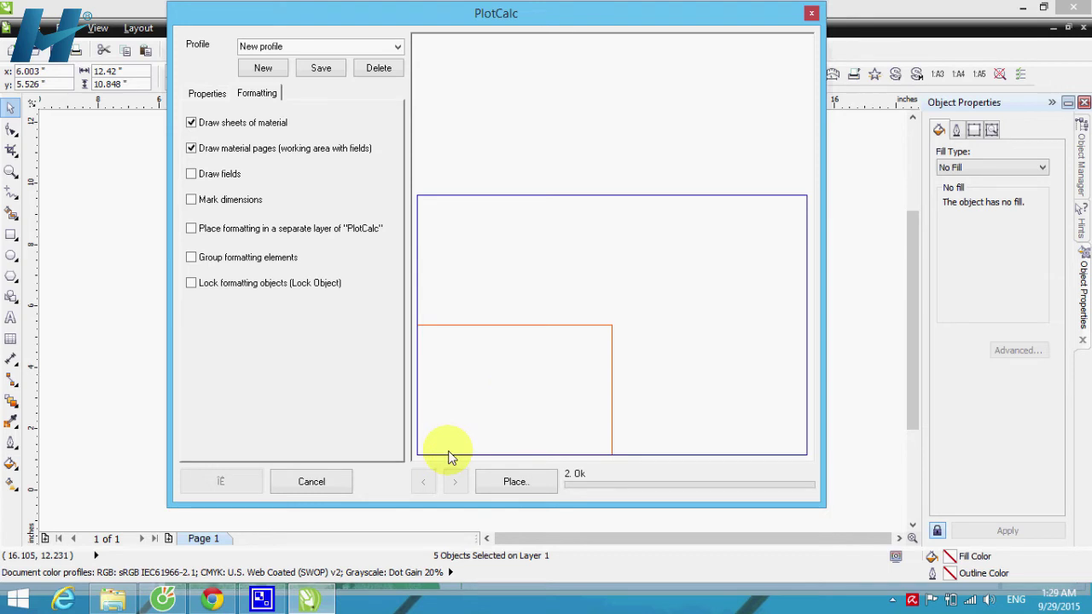
pyautogui.click(191, 174)
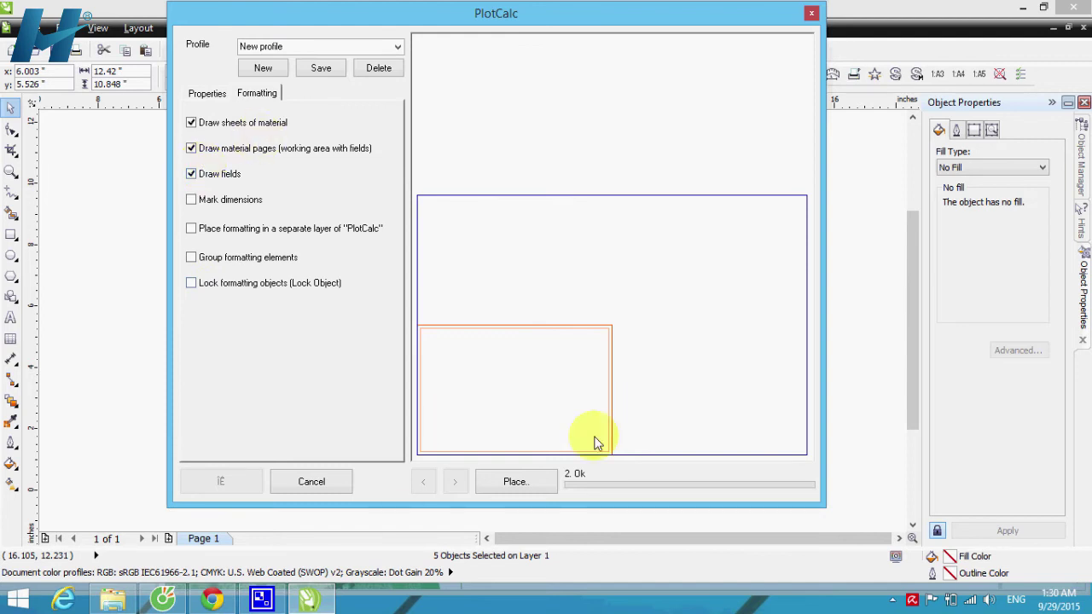
# - Calculate the placement of the selected figures, examine the preview, and close the PlotCalc window without applying it
pyautogui.click(509, 484)
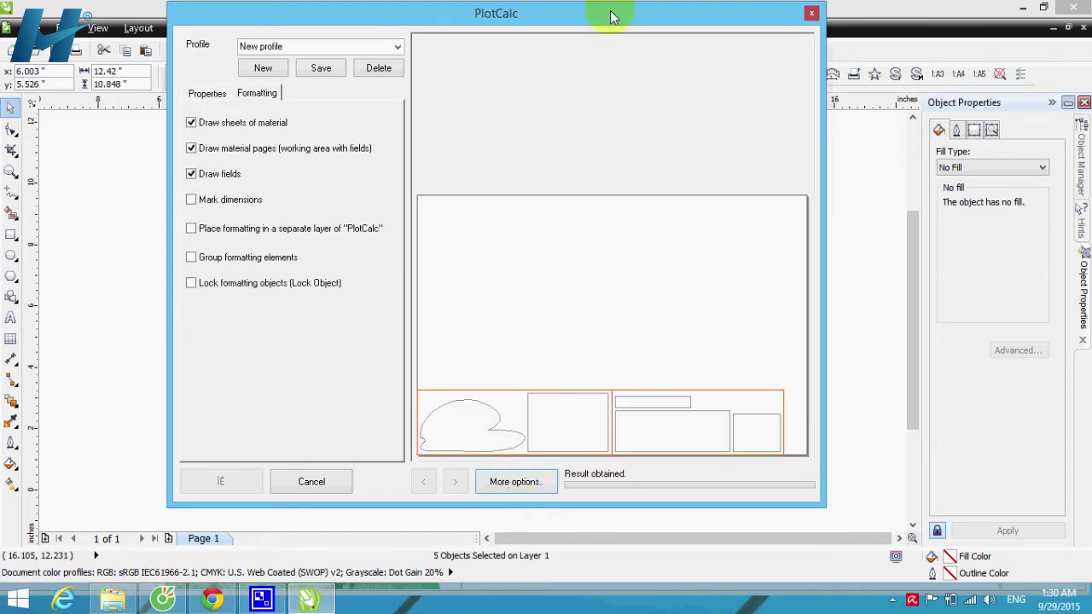
pyautogui.moveTo(610, 17); pyautogui.dragTo(826, 23)
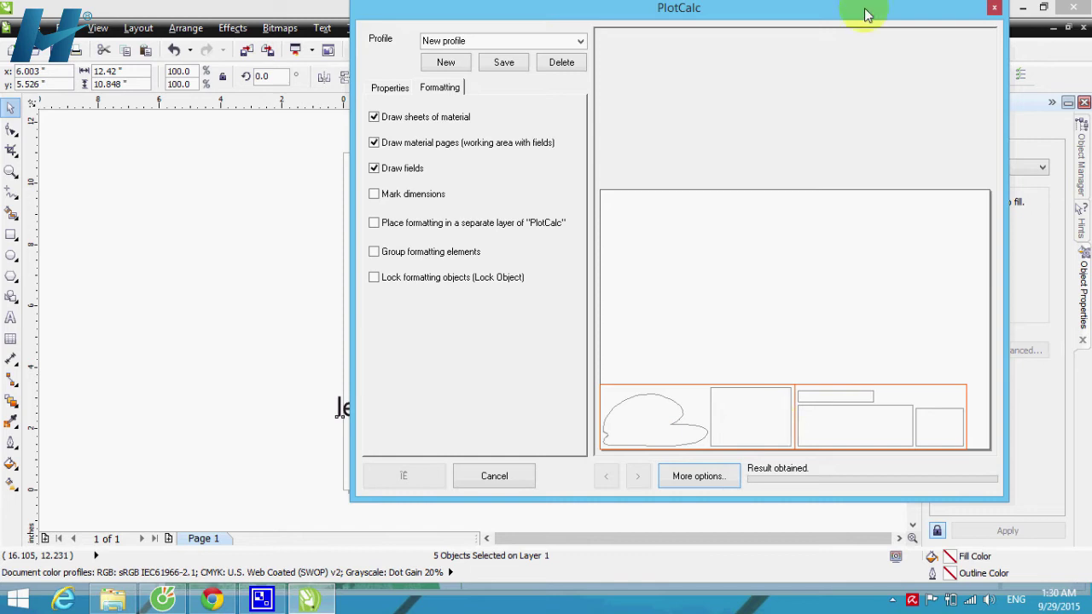
pyautogui.moveTo(865, 12); pyautogui.dragTo(818, 13)
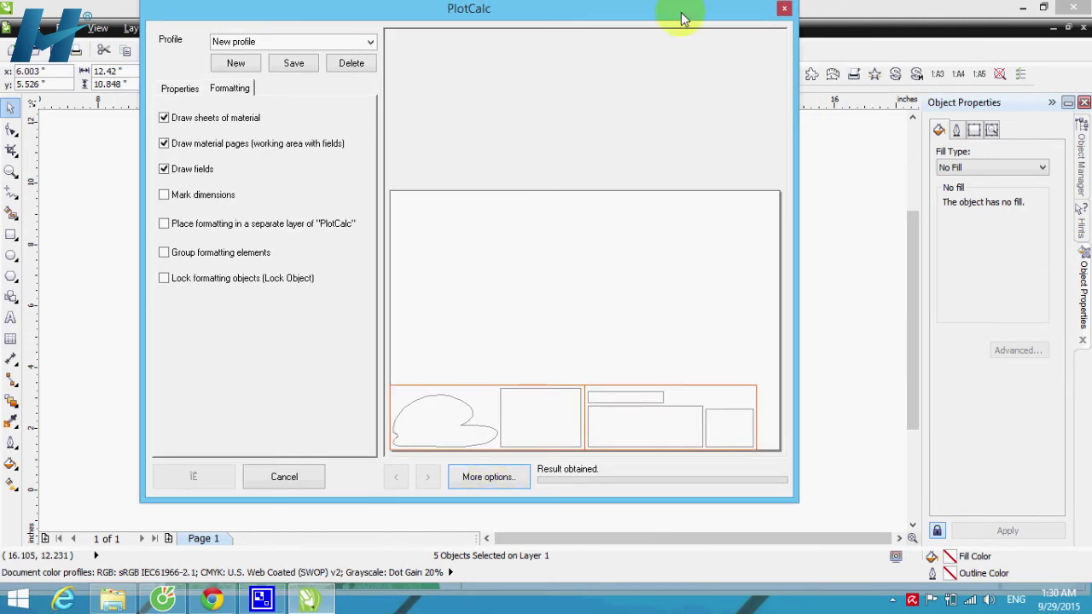
pyautogui.moveTo(710, 13); pyautogui.dragTo(704, 16)
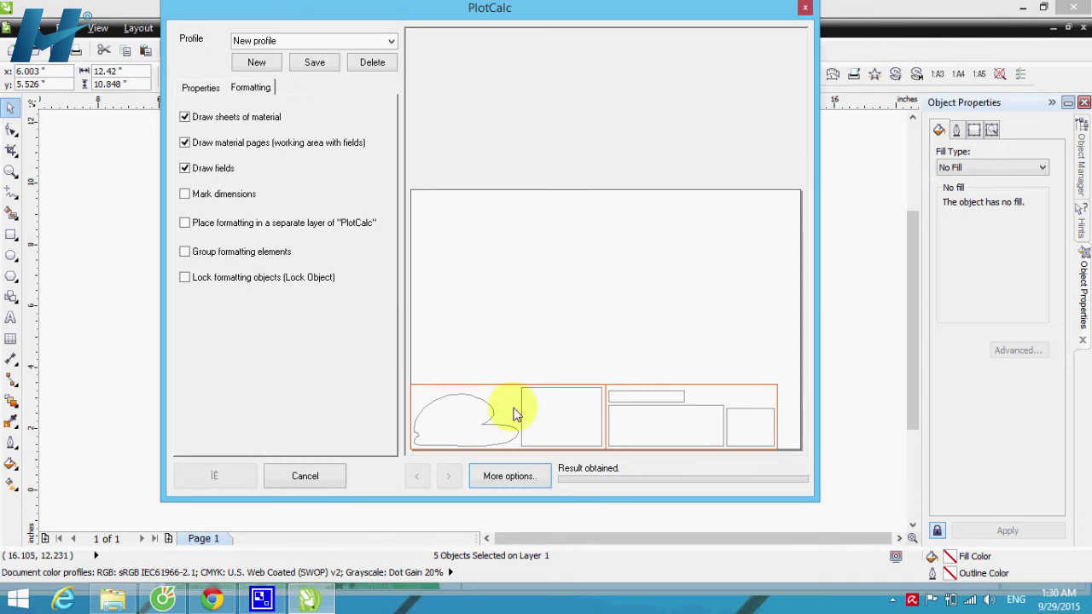
pyautogui.click(805, 8)
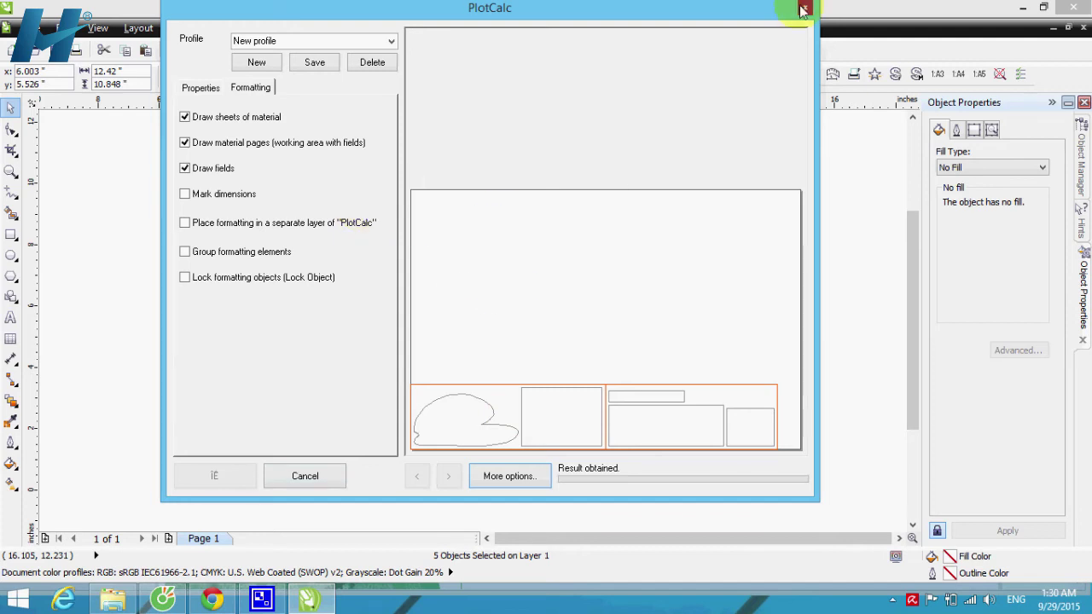
pyautogui.click(501, 287)
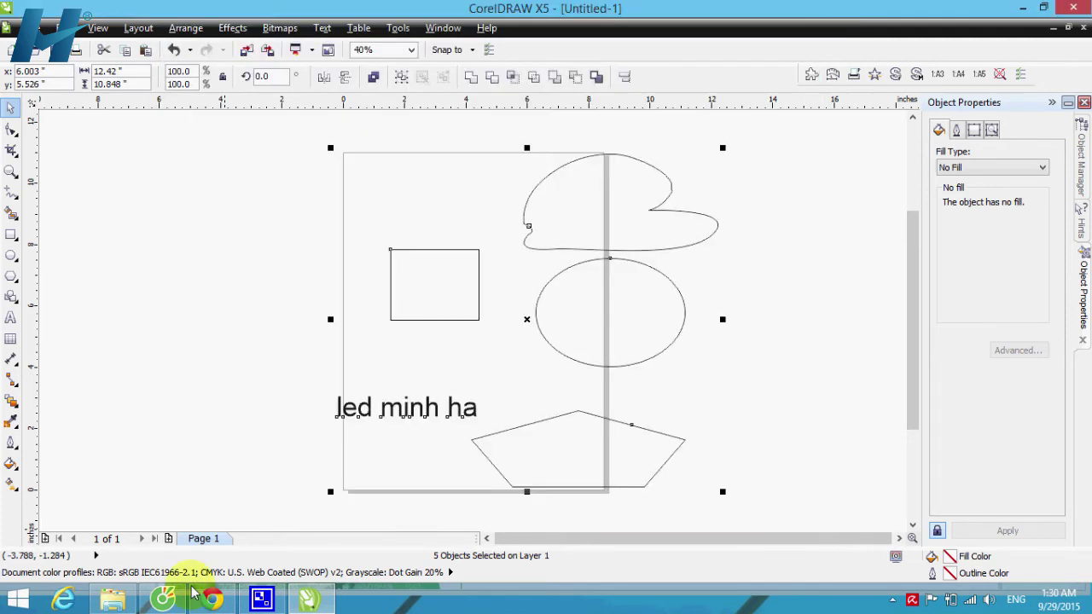
# - Switch to the PlotCalc website in the browser and open the function description for close-together arrangement of graphic figures
pyautogui.click(205, 599)
pyautogui.scroll(1, 58, 205)
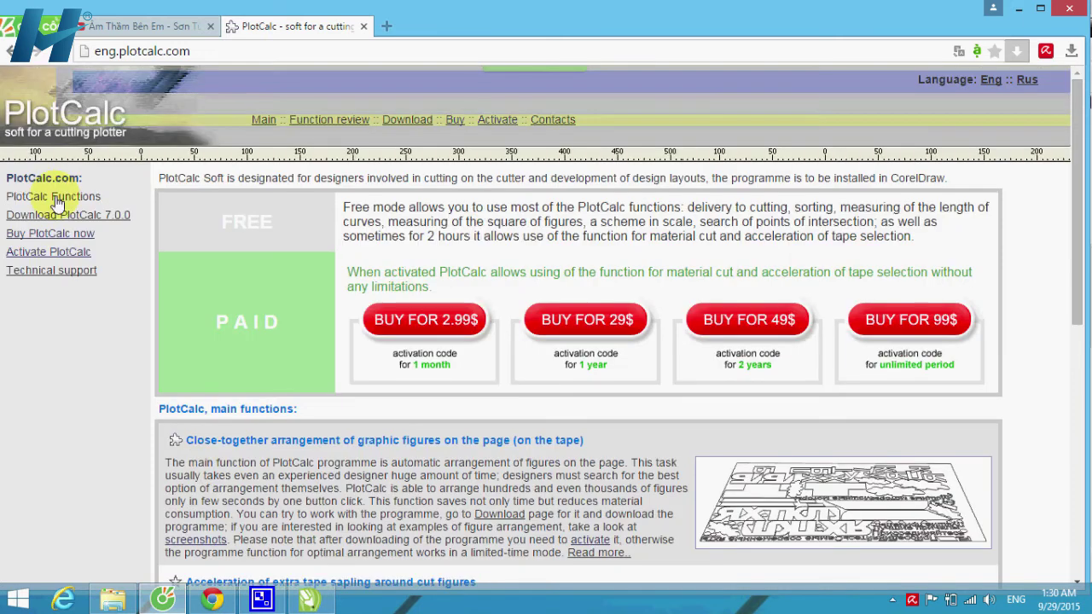
pyautogui.click(58, 201)
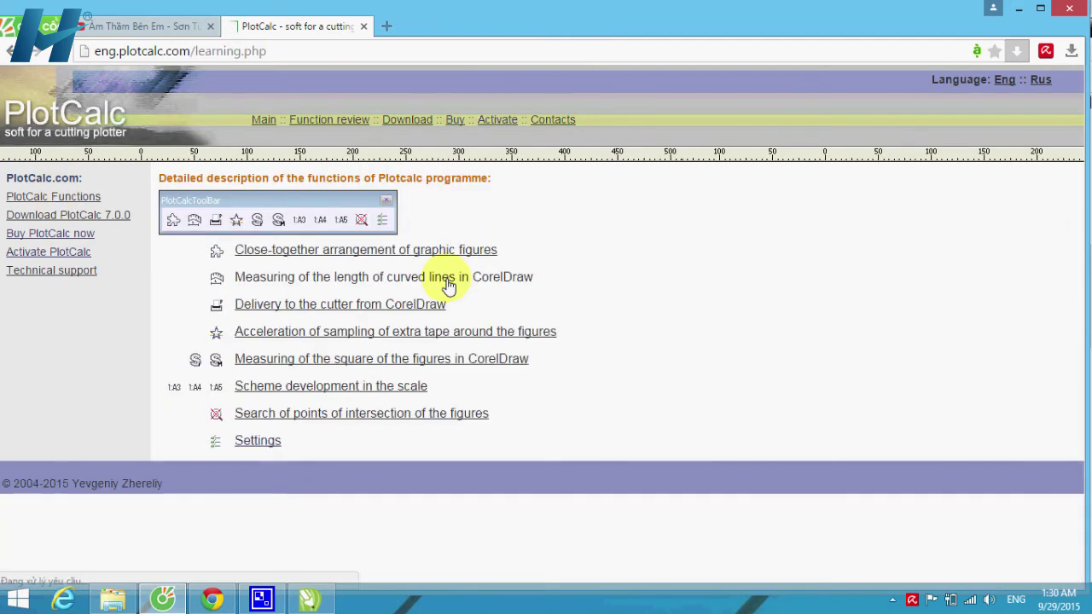
pyautogui.click(352, 251)
# - Examine the guide's material size settings and its "Place inside of the biggest figure" example for nonrectangular material
pyautogui.scroll(-2, 487, 273)
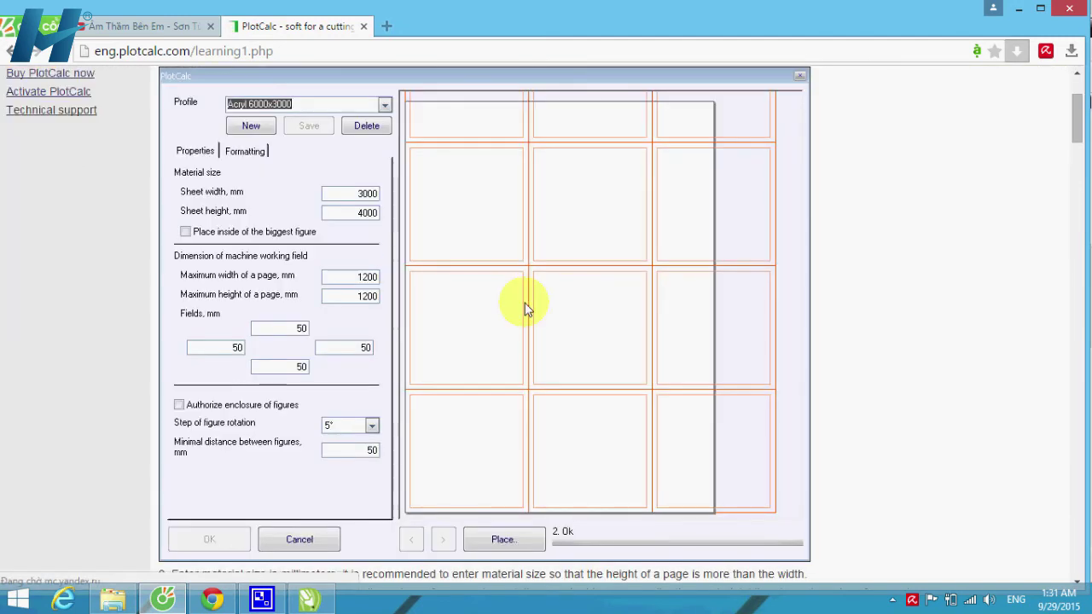
pyautogui.scroll(1, 403, 222)
pyautogui.scroll(-1, 402, 187)
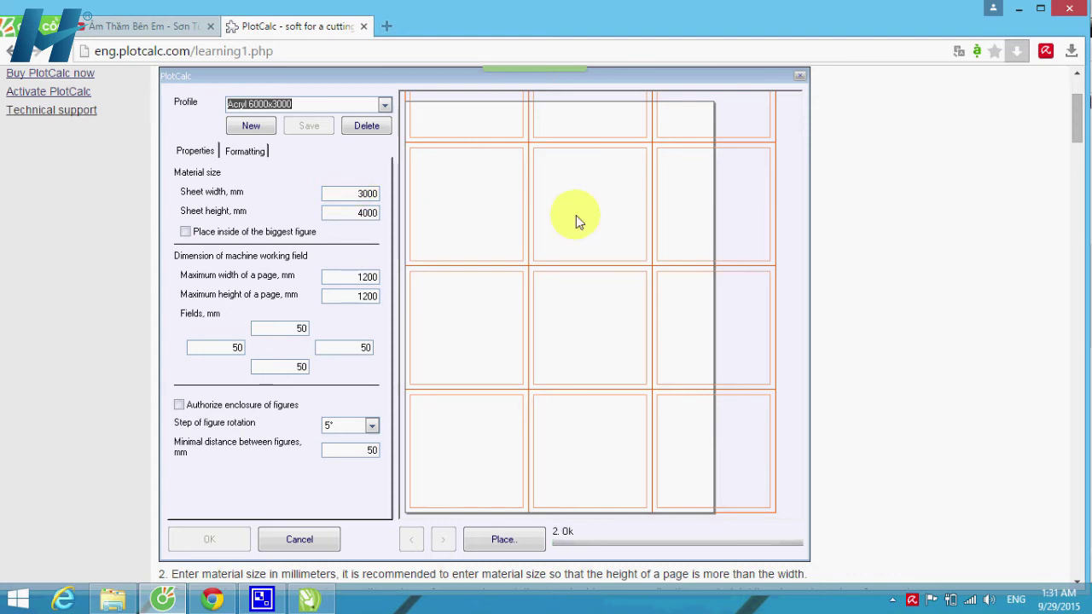
pyautogui.scroll(2, 658, 263)
pyautogui.scroll(-2, 585, 264)
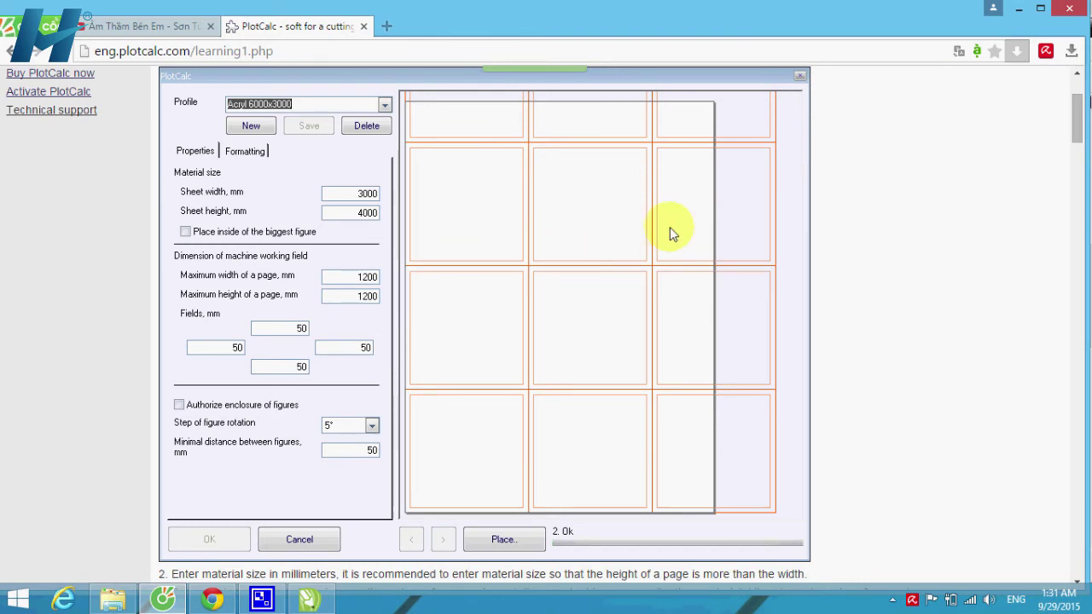
pyautogui.scroll(-6, 669, 227)
pyautogui.scroll(-3, 663, 258)
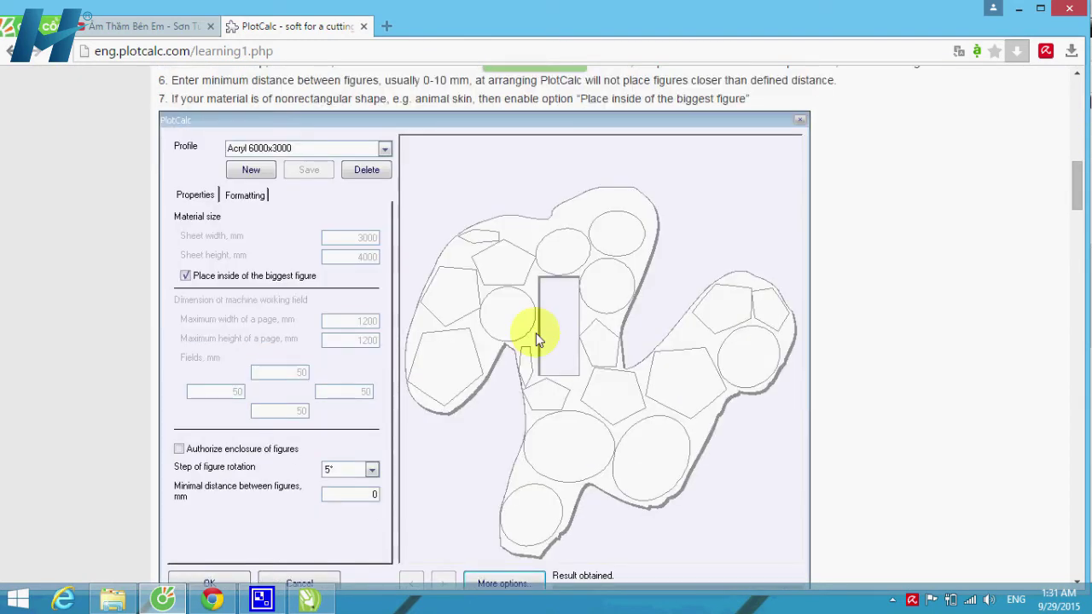
pyautogui.scroll(-1, 536, 332)
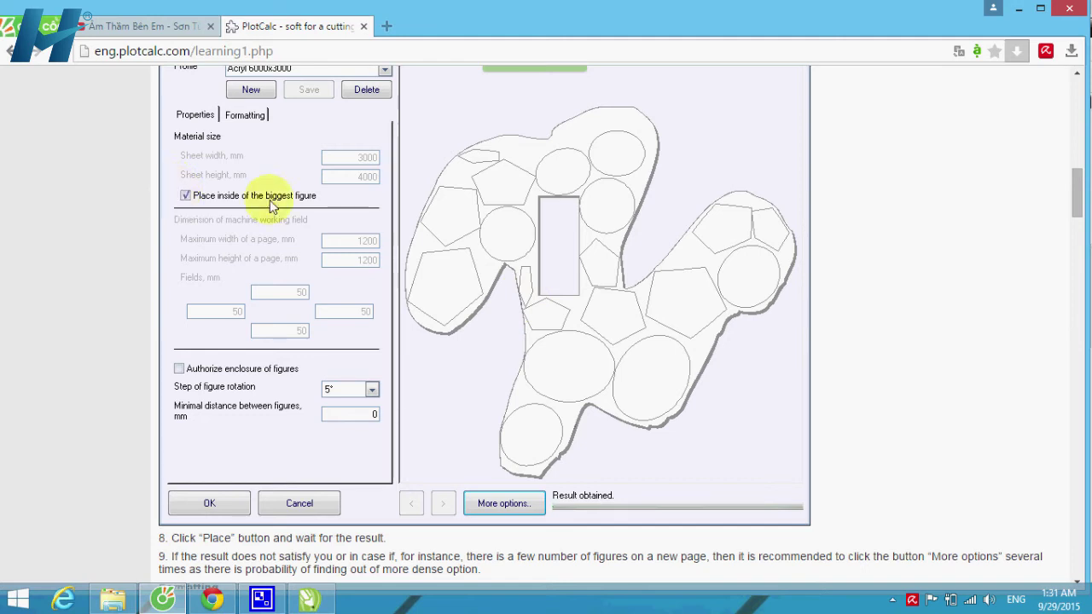
pyautogui.scroll(1, 495, 332)
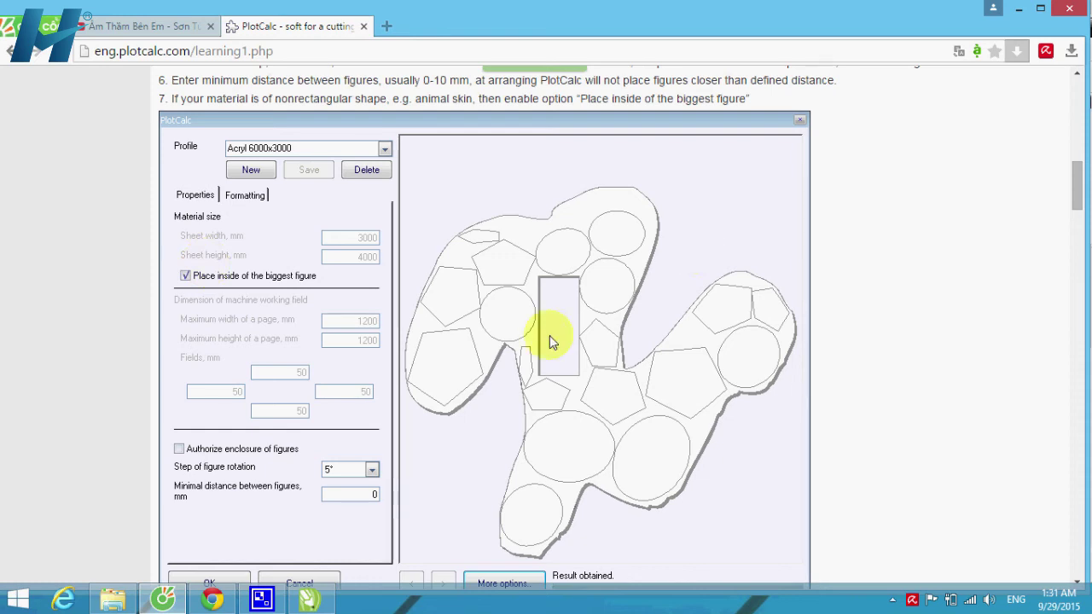
pyautogui.scroll(-1, 510, 325)
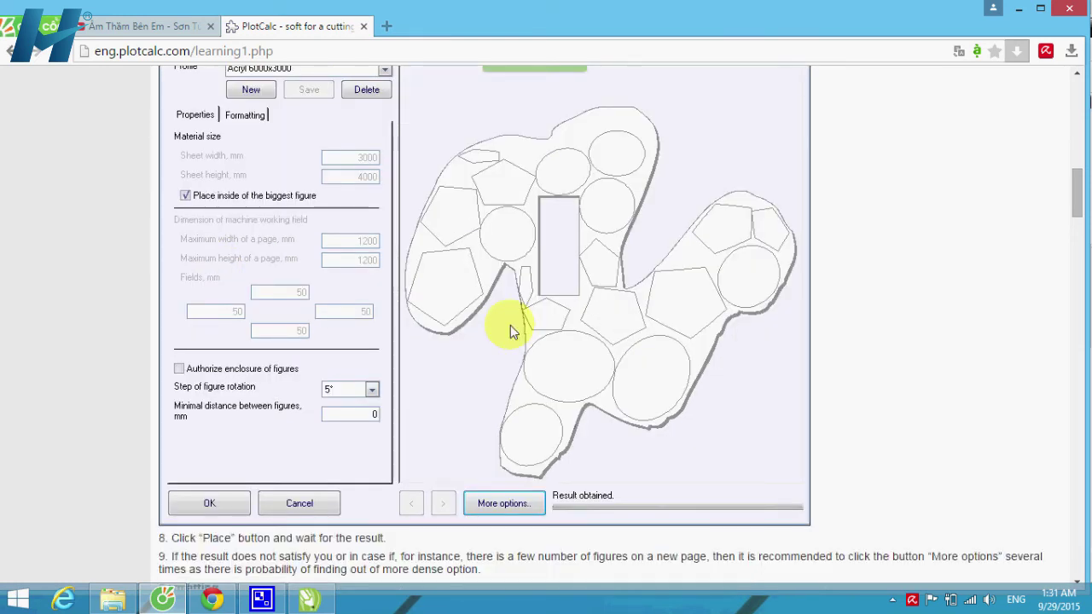
# - Examine the guide's formatting options and the numbered sample layout that illustrates sheets, pages, fields and dimensions
pyautogui.scroll(-2, 510, 325)
pyautogui.scroll(-6, 621, 298)
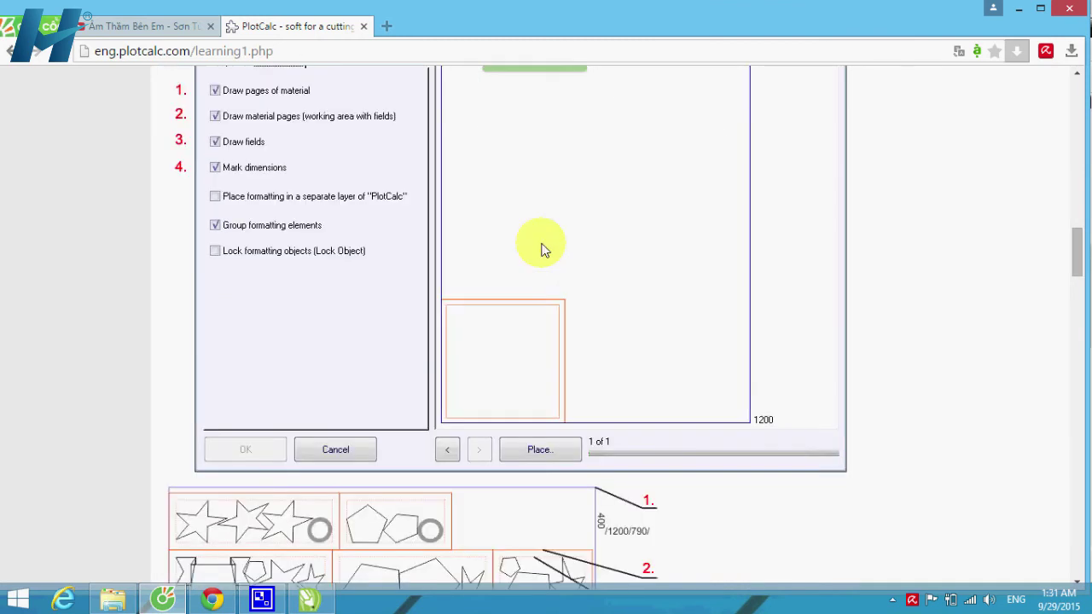
pyautogui.scroll(1, 202, 213)
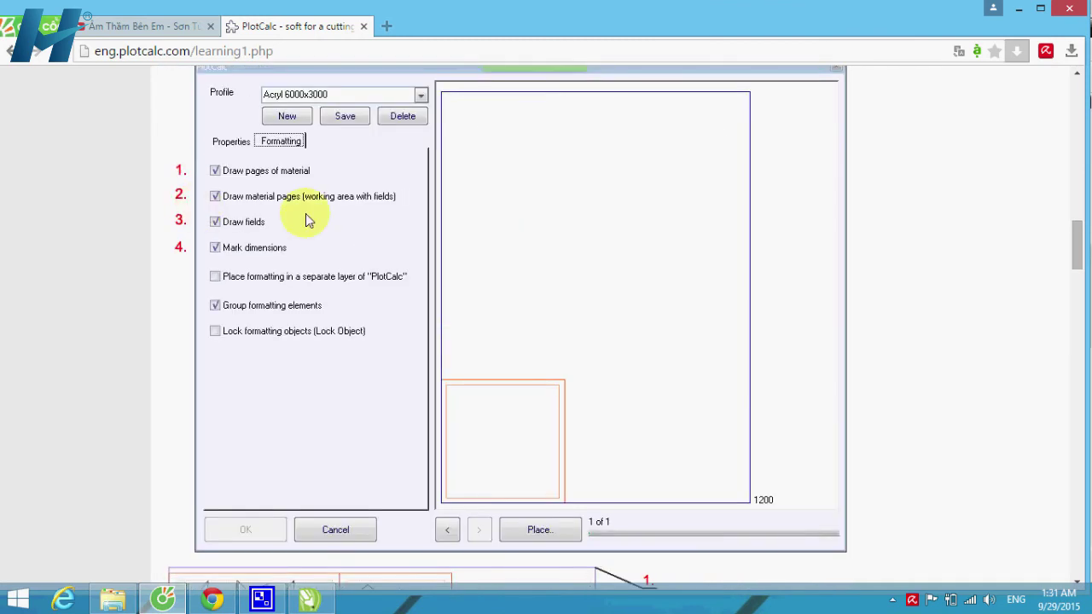
pyautogui.scroll(-2, 429, 329)
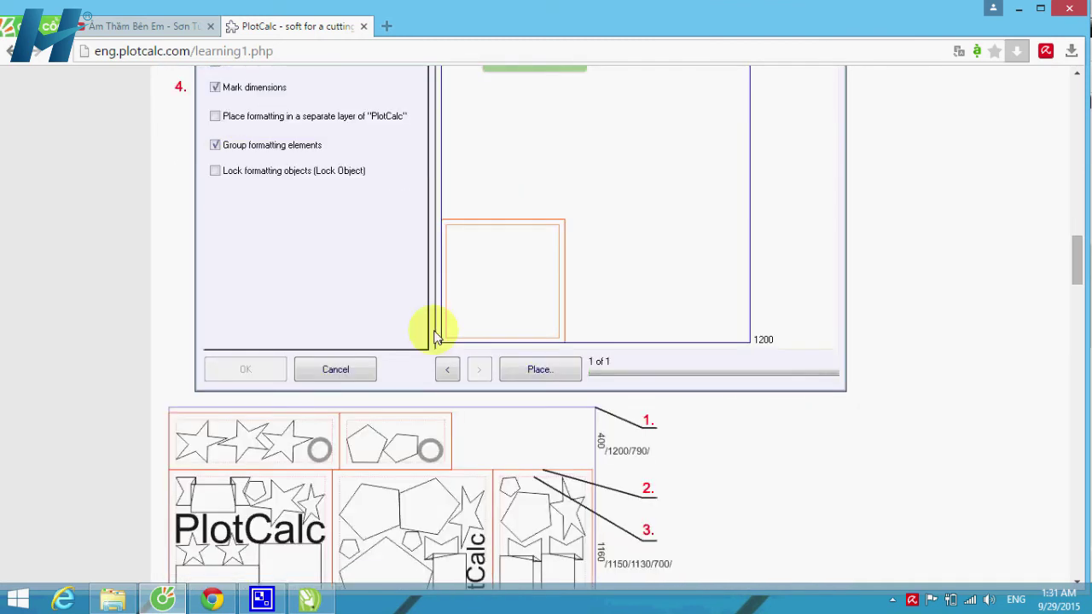
pyautogui.scroll(-3, 357, 267)
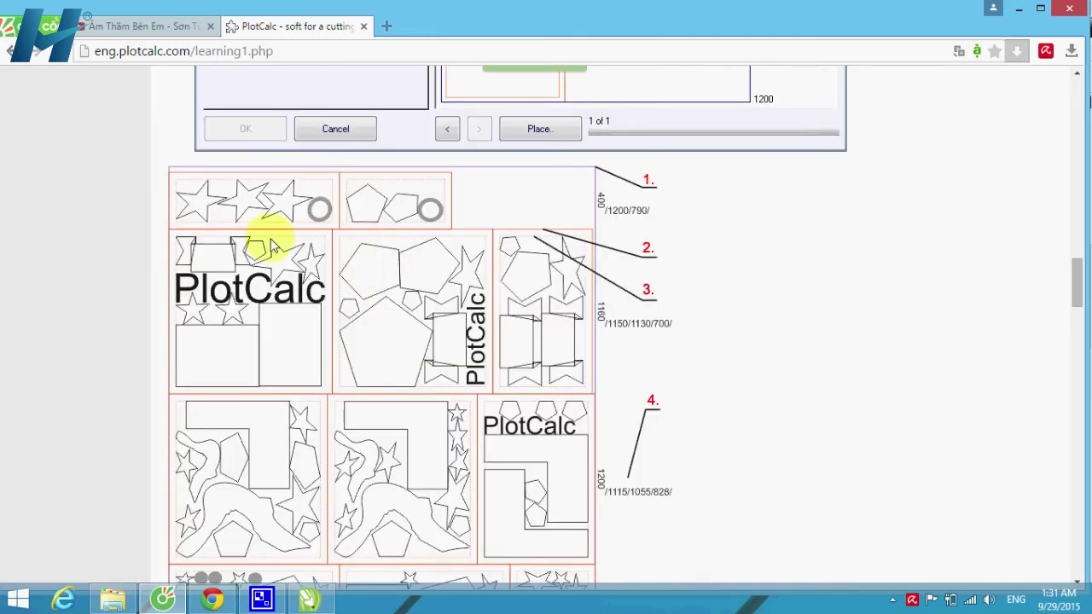
# - Examine the remaining rows of the guide's numbered sample layout and the note on splitting material sheets into pages
pyautogui.scroll(-1, 195, 254)
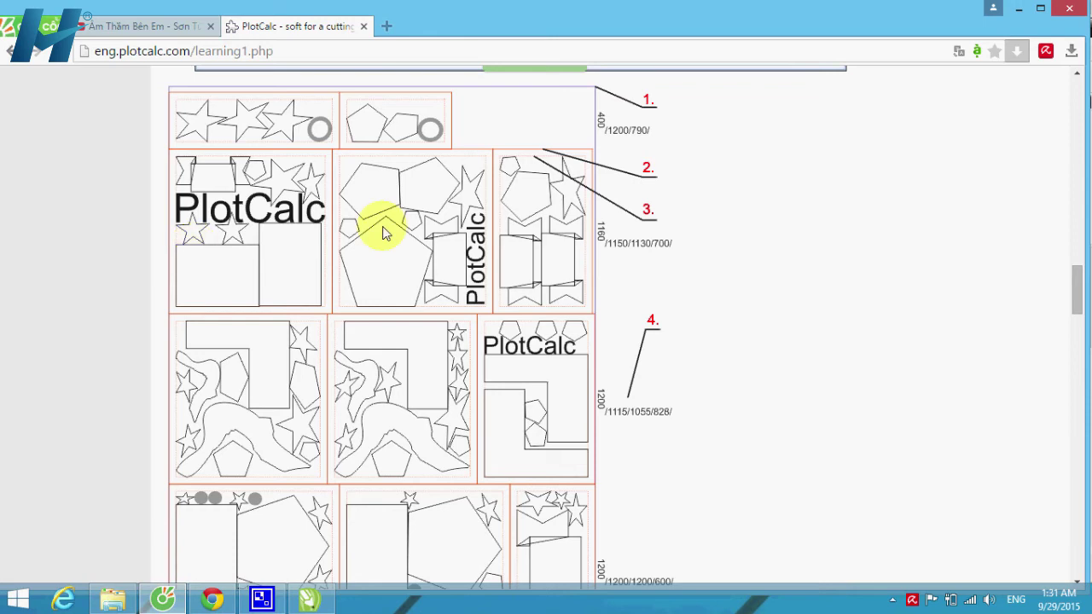
pyautogui.scroll(-2, 388, 364)
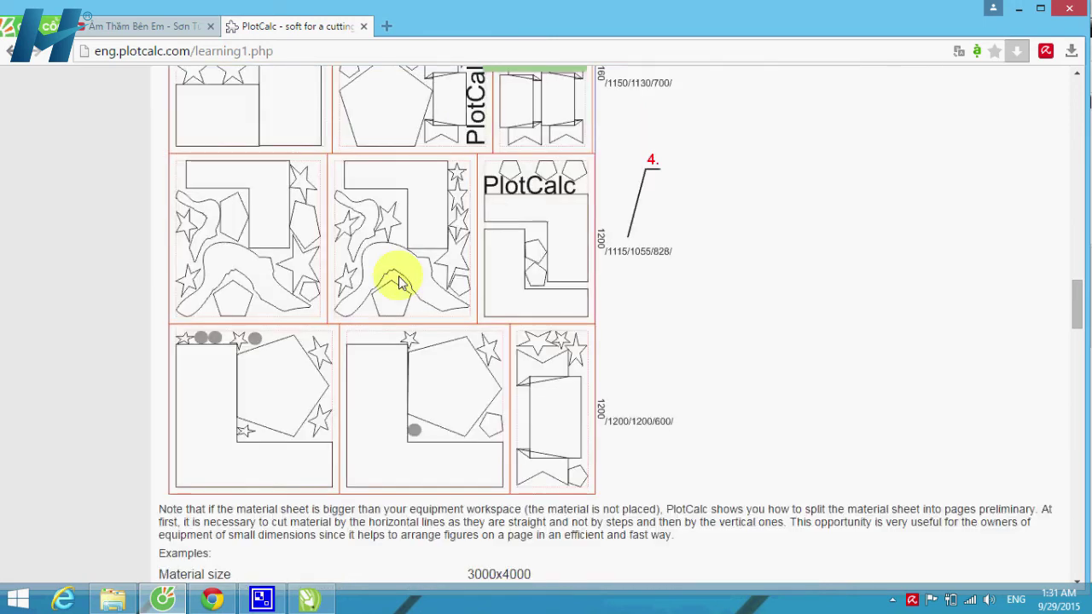
pyautogui.scroll(-1, 379, 234)
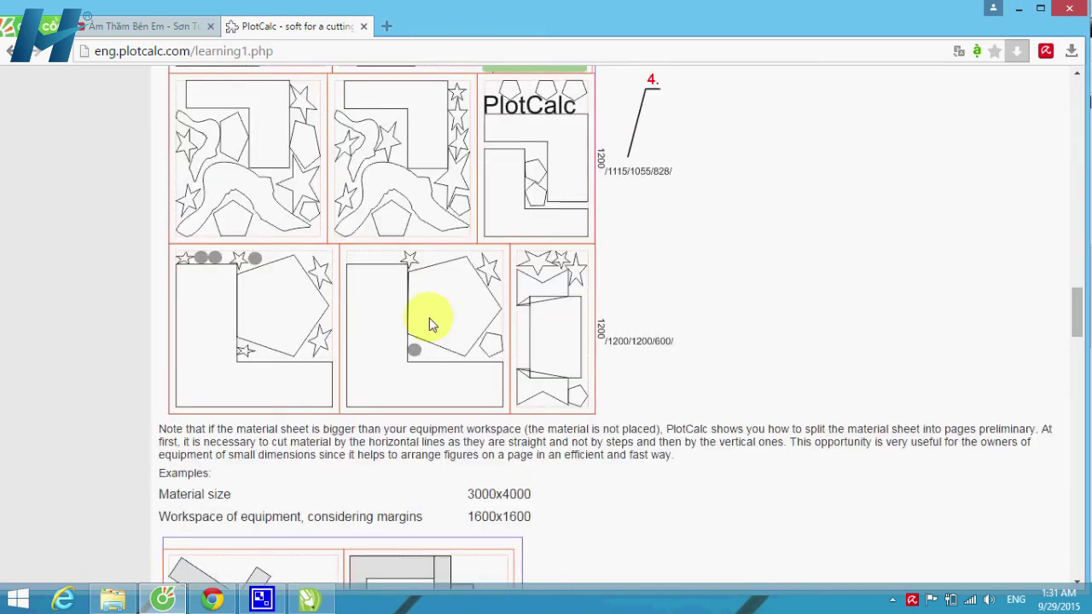
pyautogui.scroll(-2, 384, 407)
# - Examine the guide's arrangement examples for the various material and workspace sizes, including the figured material example
pyautogui.scroll(-4, 384, 408)
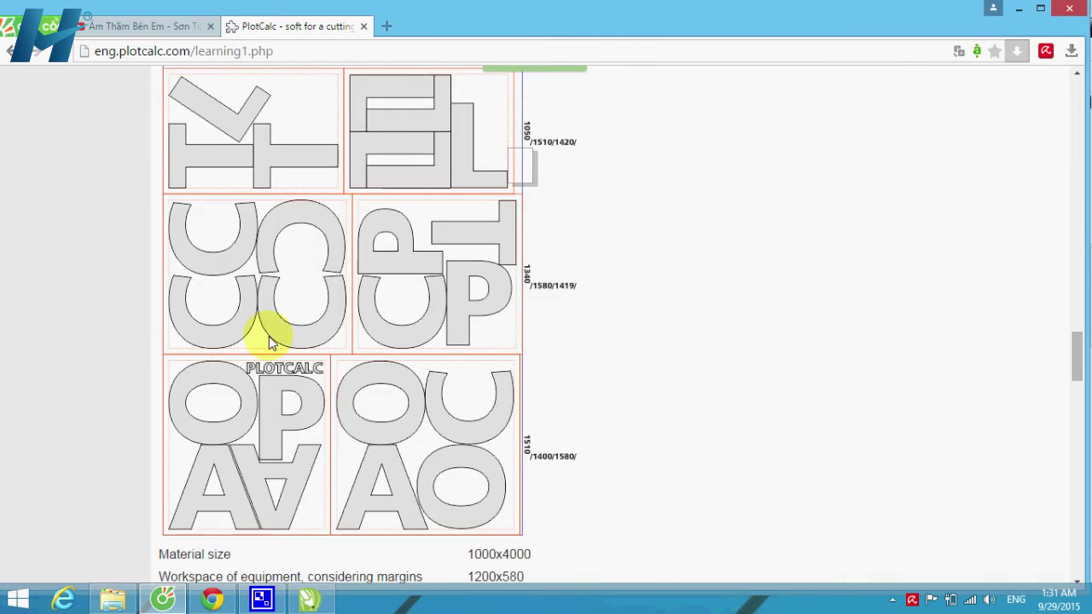
pyautogui.scroll(1, 327, 362)
pyautogui.scroll(-7, 327, 363)
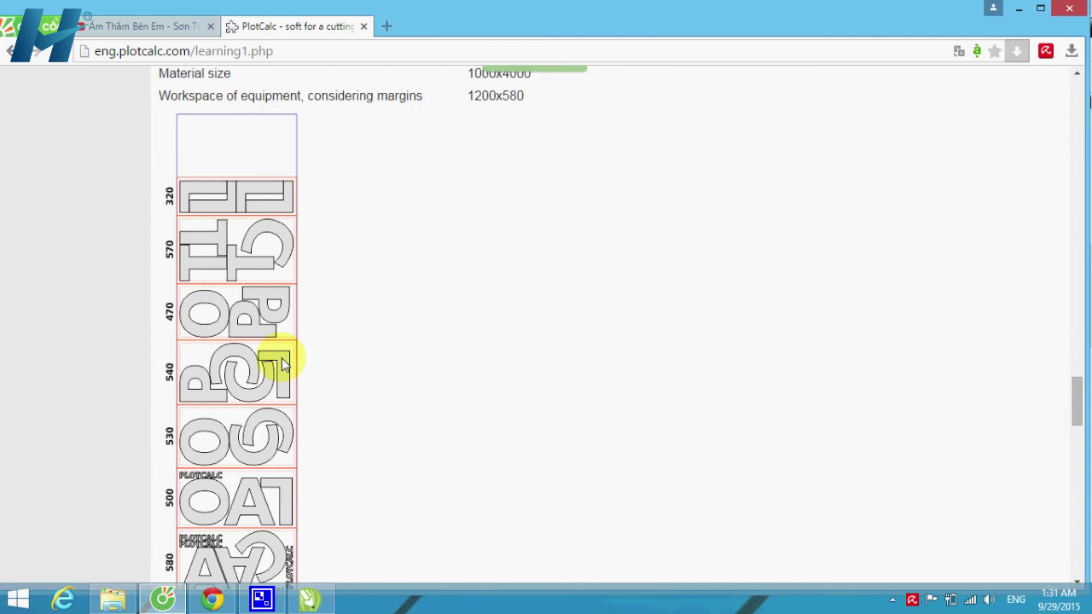
pyautogui.scroll(-2, 256, 354)
pyautogui.scroll(-10, 246, 337)
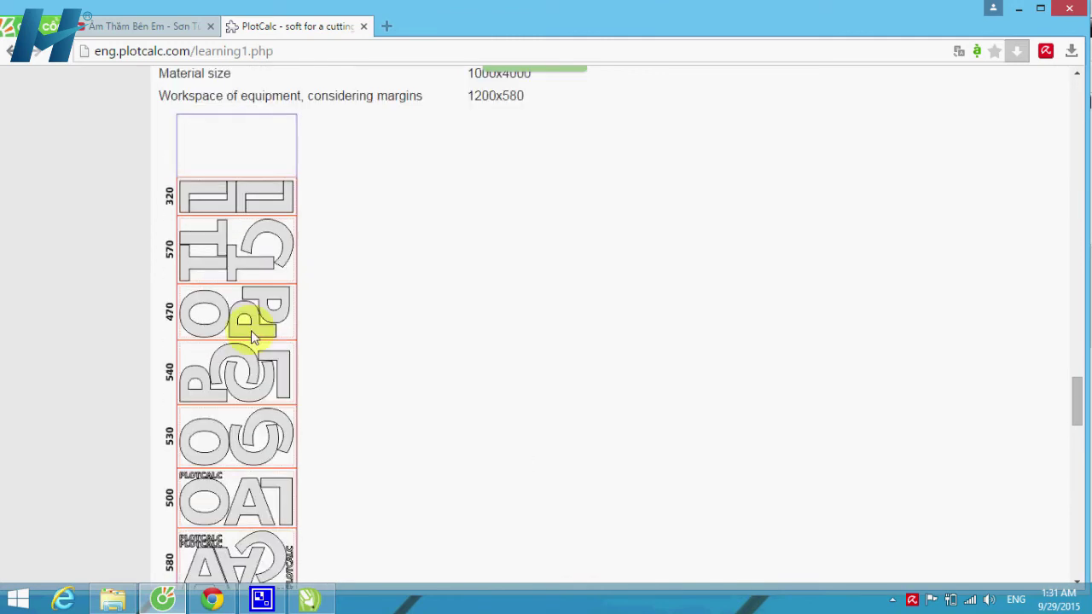
pyautogui.scroll(2, 222, 294)
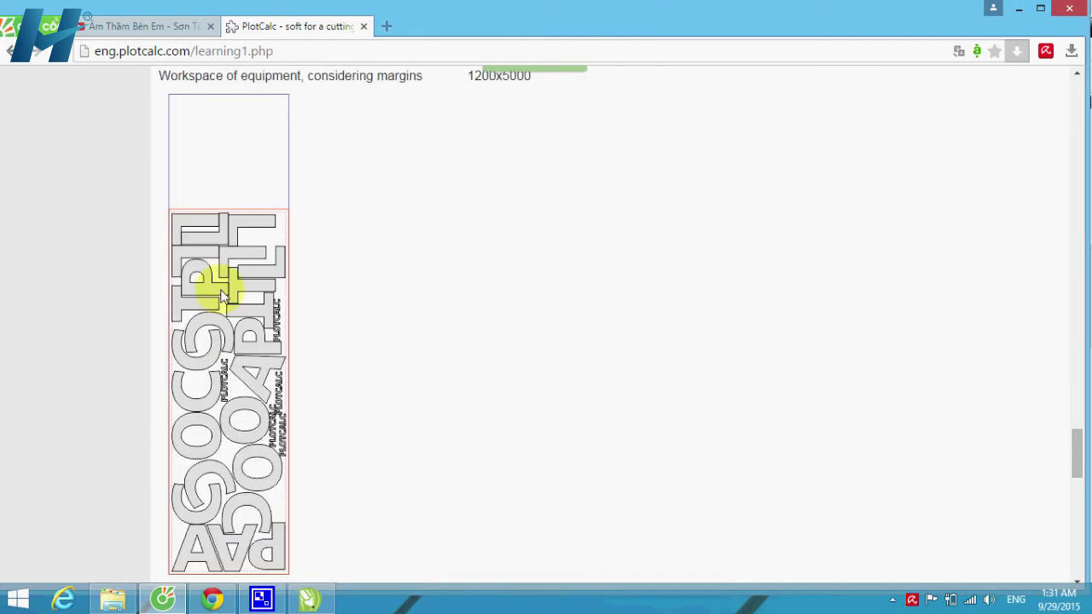
pyautogui.scroll(-8, 222, 295)
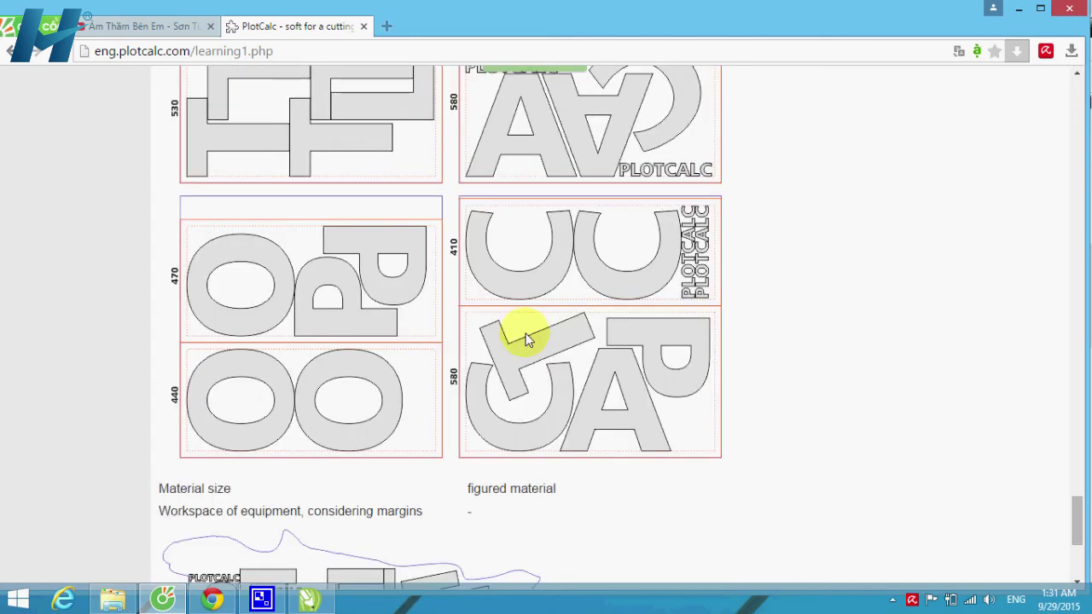
pyautogui.scroll(-1, 478, 335)
pyautogui.scroll(-3, 451, 331)
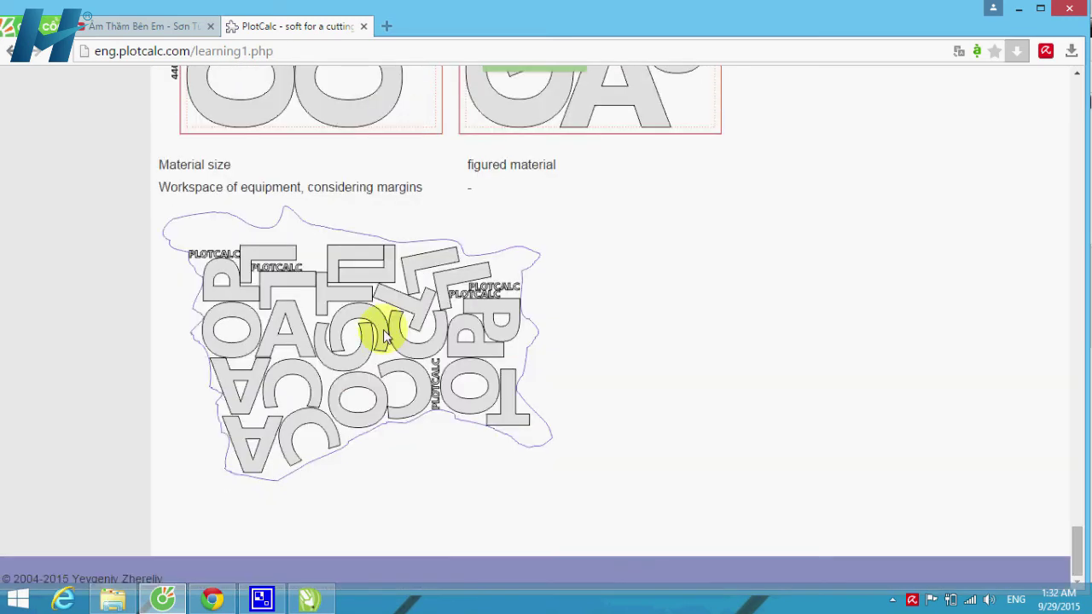
# - Review the 1000x1000 and 1000x4000 material examples again, and return to the guide's material and working field settings
pyautogui.scroll(7, 426, 316)
pyautogui.scroll(-3, 758, 367)
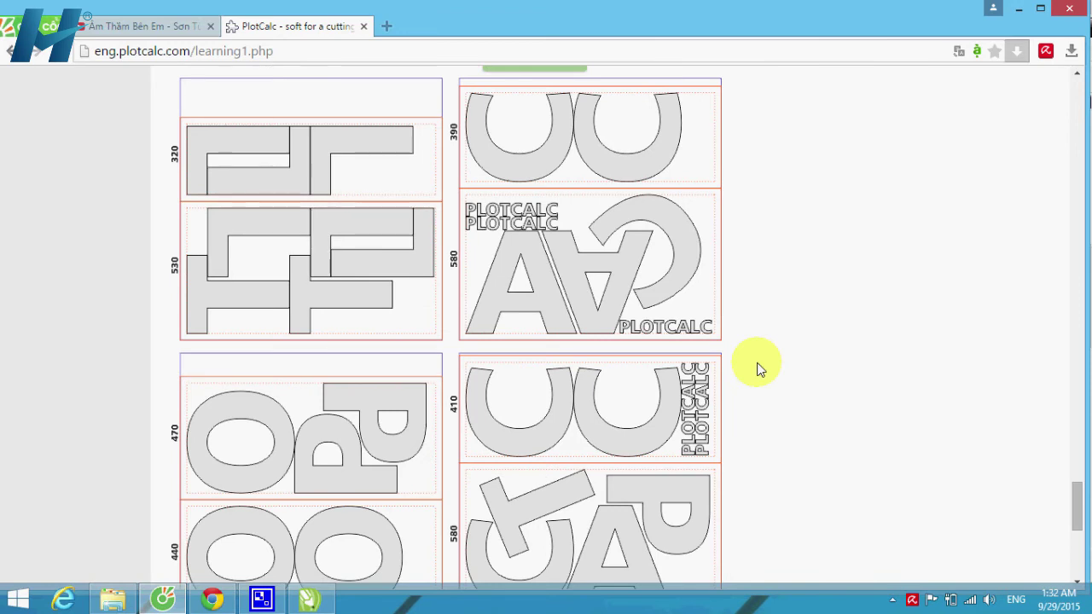
pyautogui.scroll(3, 282, 356)
pyautogui.scroll(-3, 282, 357)
pyautogui.scroll(-3, 285, 354)
pyautogui.scroll(5, 333, 361)
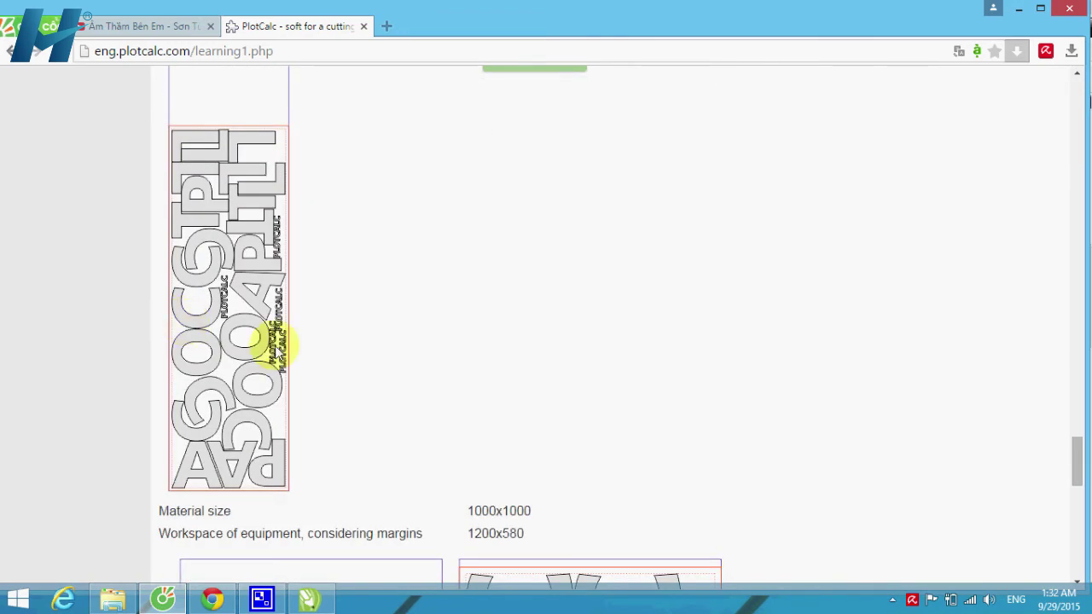
pyautogui.scroll(-4, 273, 345)
pyautogui.scroll(2, 304, 377)
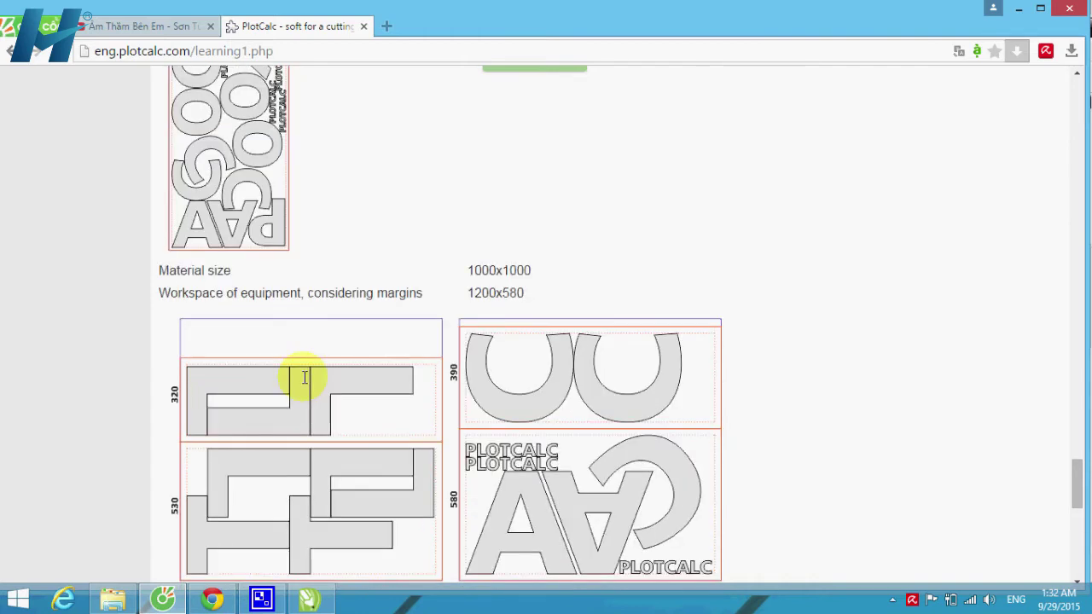
pyautogui.scroll(6, 307, 363)
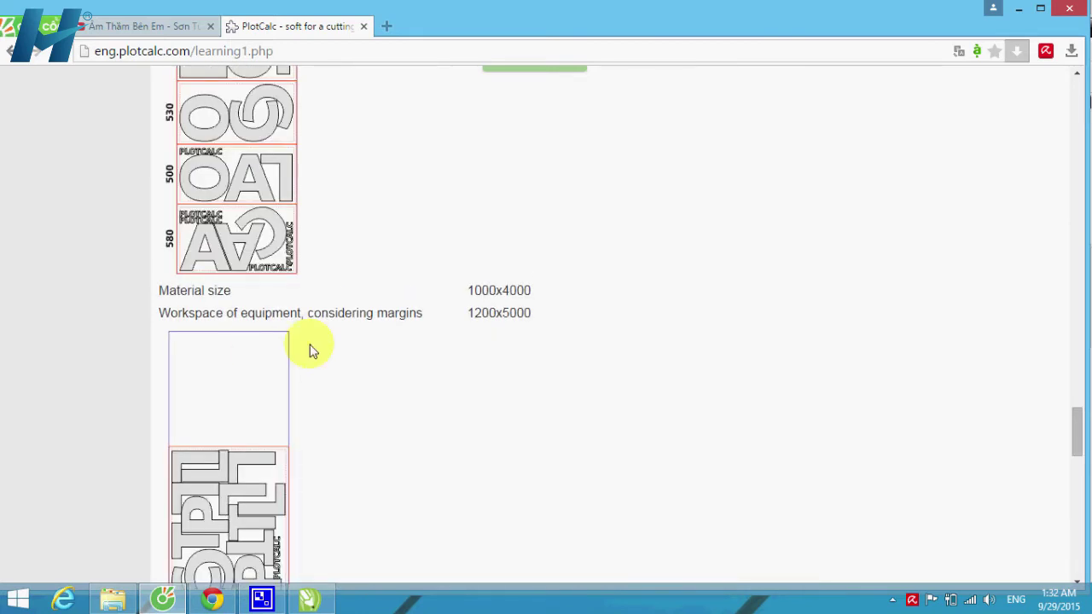
pyautogui.scroll(5, 341, 332)
pyautogui.scroll(5, 372, 316)
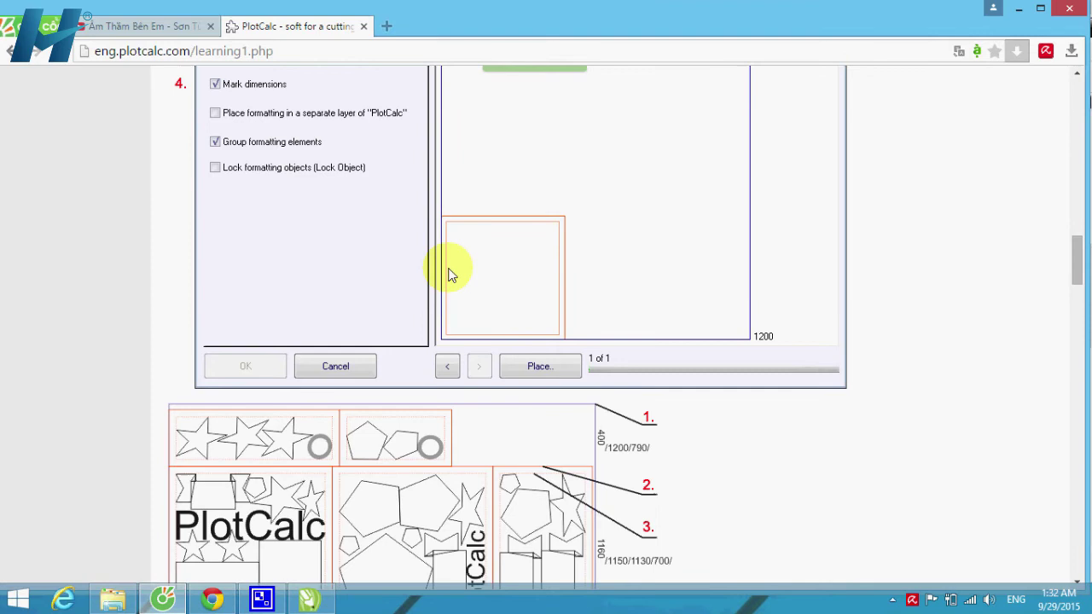
pyautogui.scroll(5, 305, 345)
pyautogui.scroll(5, 15, 71)
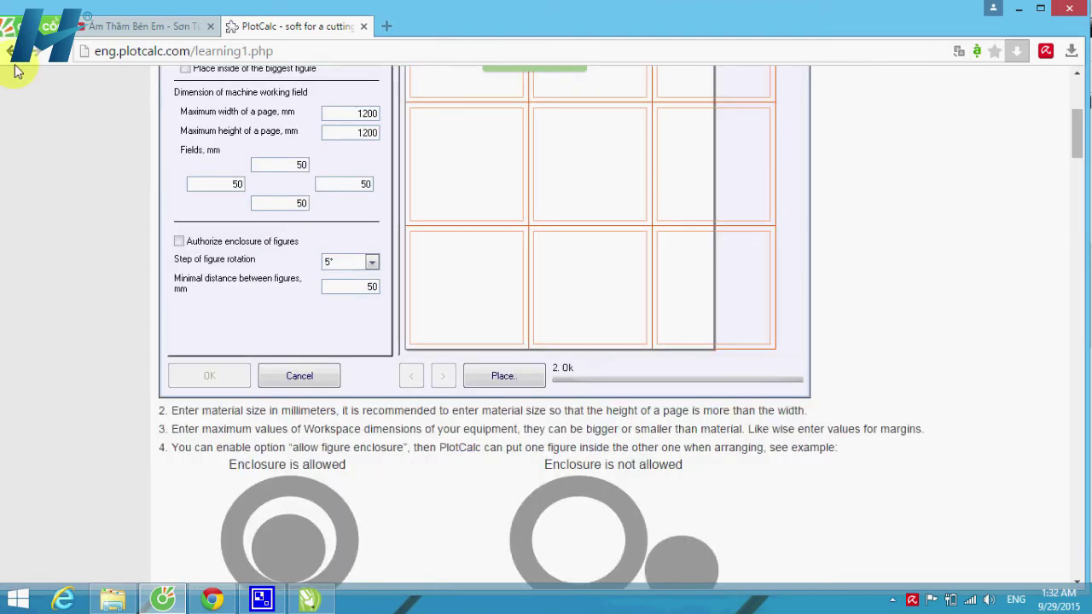
# - Switch to CorelDRAW, delete the five selected objects, and try PlotCalc's extra tape acceleration function on the empty page
pyautogui.click(311, 598)
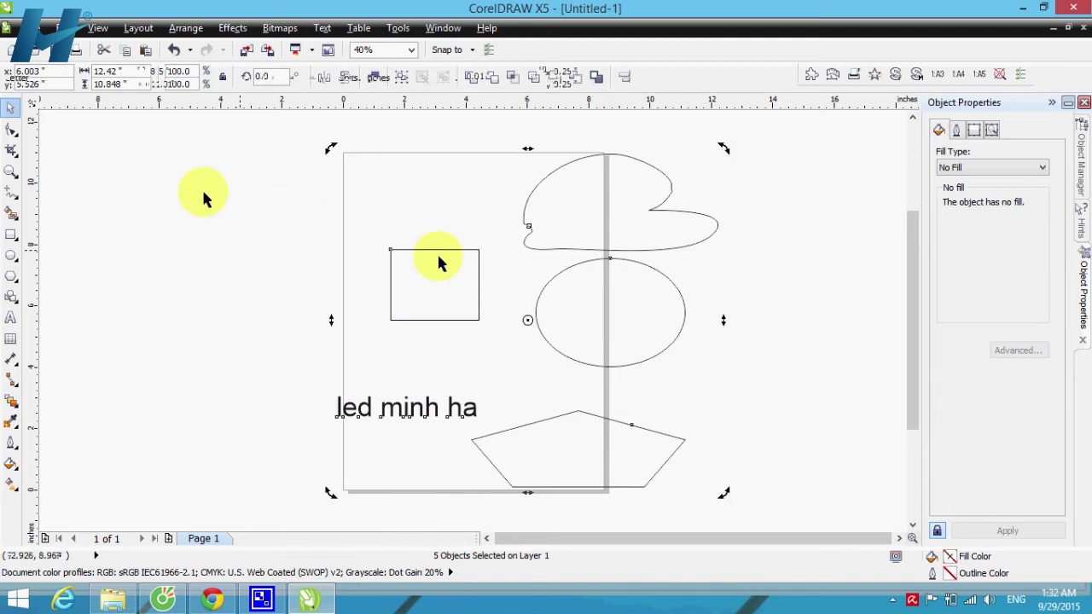
pyautogui.press('Delete')
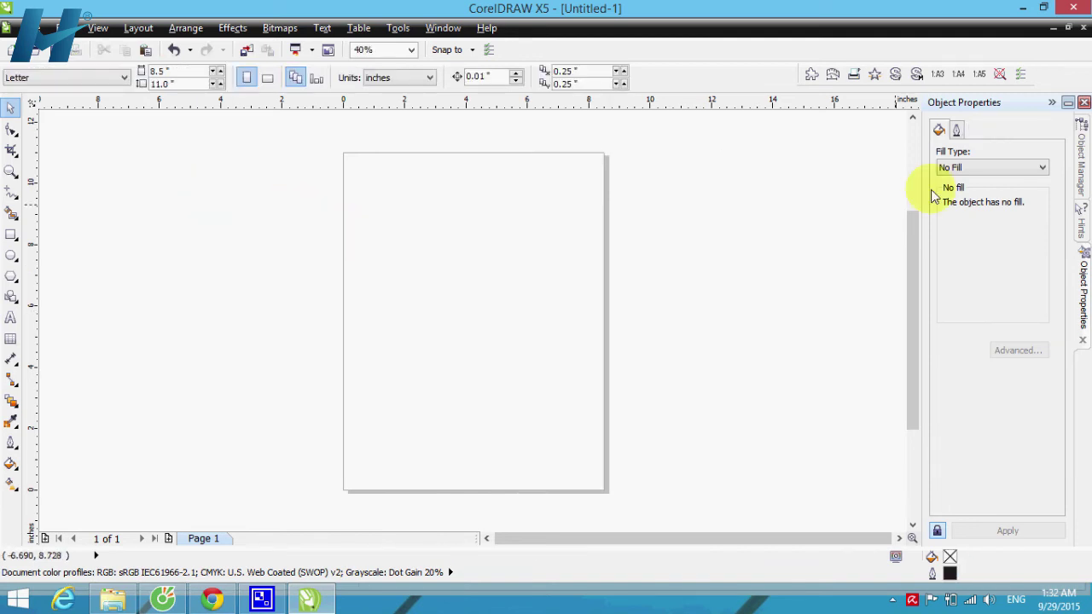
pyautogui.click(873, 76)
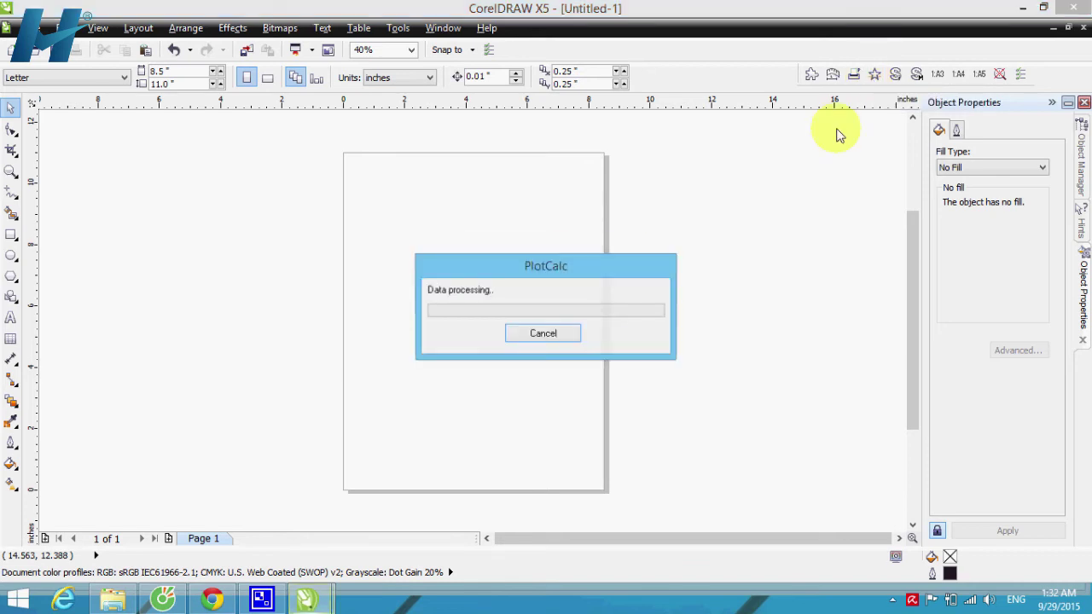
# - Add the Arial artistic text "LED MINH HA" to the page and enlarge it to about 10.4 by 1.15 inches
pyautogui.click(11, 318)
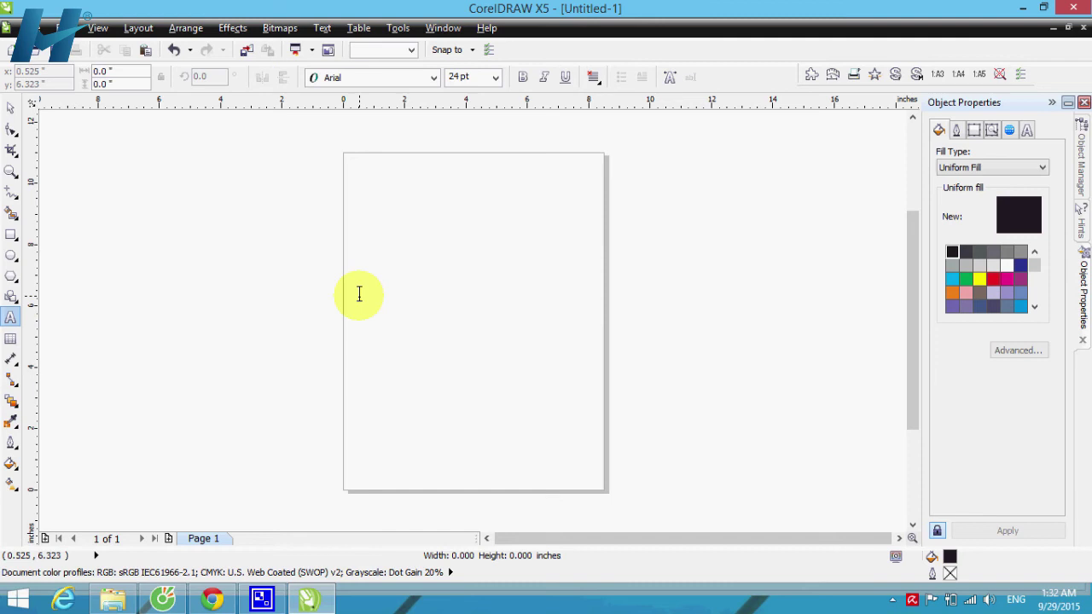
pyautogui.click(359, 294)
pyautogui.write('LED MI')
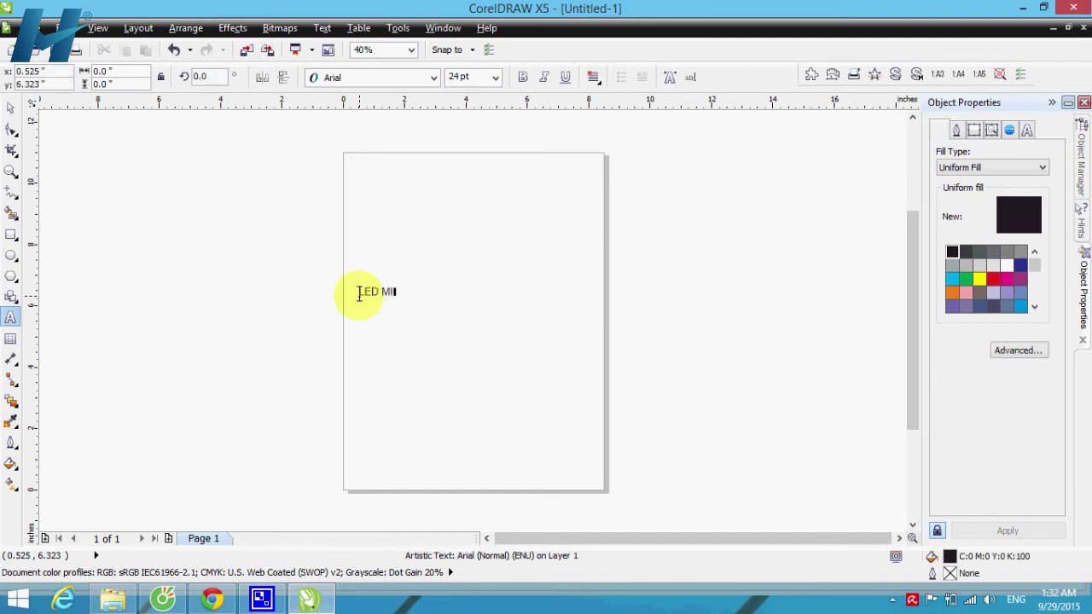
pyautogui.write('NH HAI')
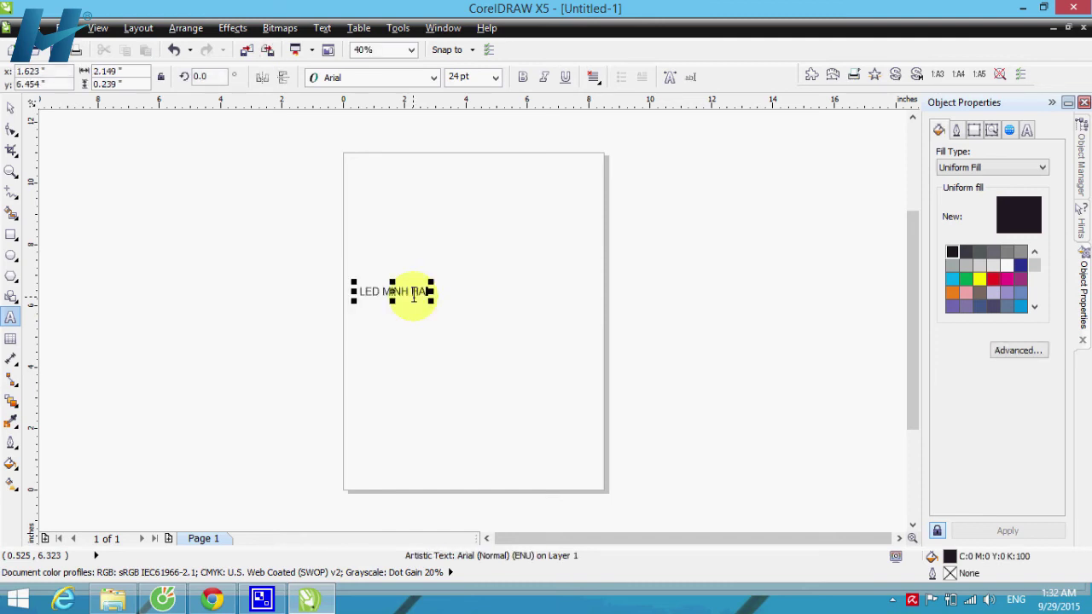
pyautogui.moveTo(431, 301); pyautogui.dragTo(681, 372)
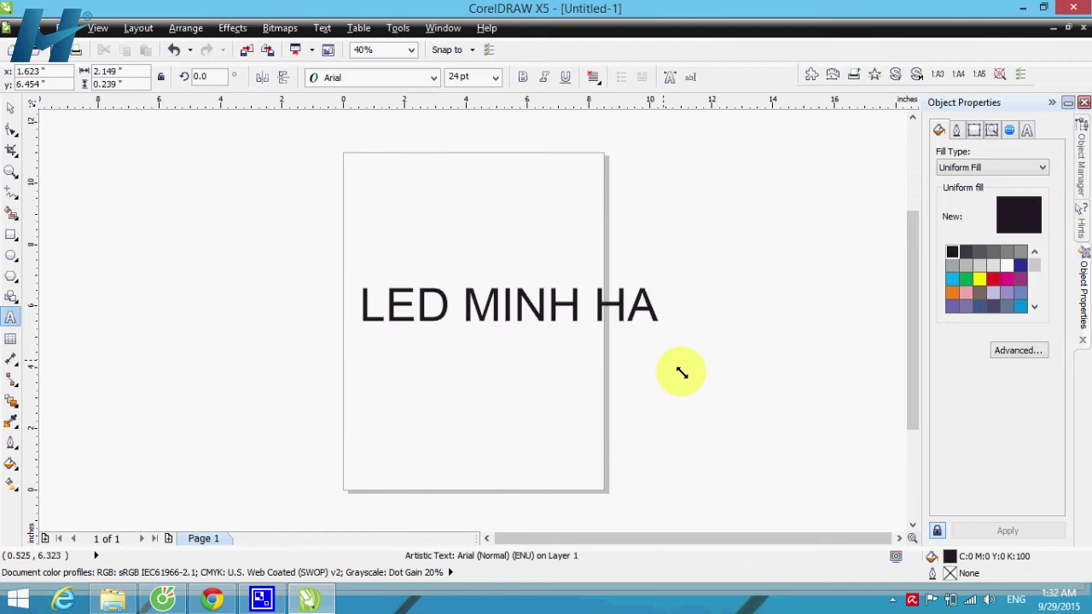
# - Try to run the extra tape acceleration function on the "LED MINH HA" text and dismiss the activation dialog
pyautogui.click(876, 79)
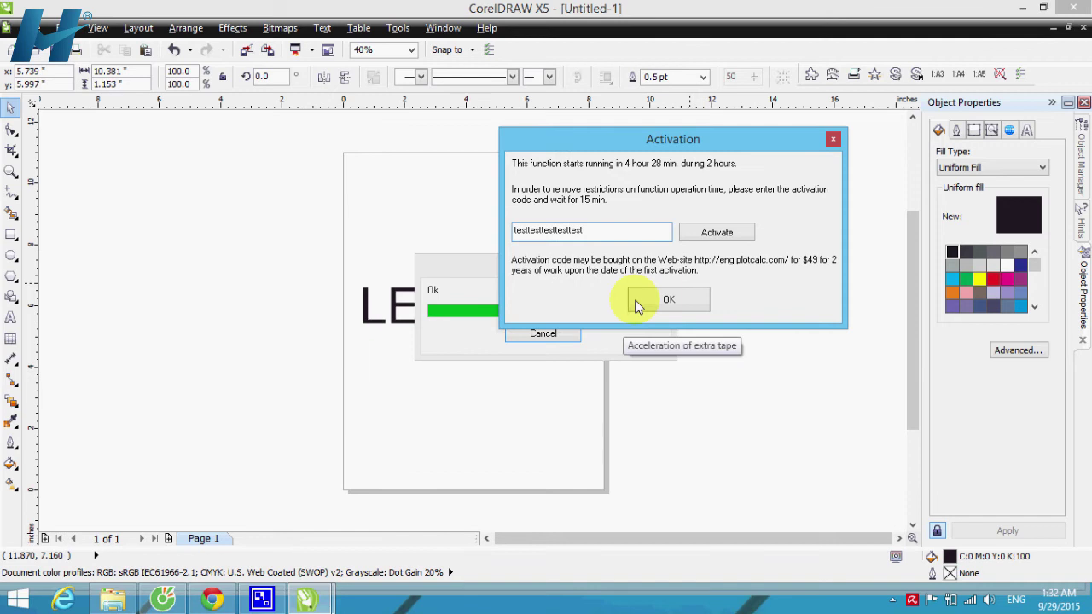
pyautogui.click(669, 300)
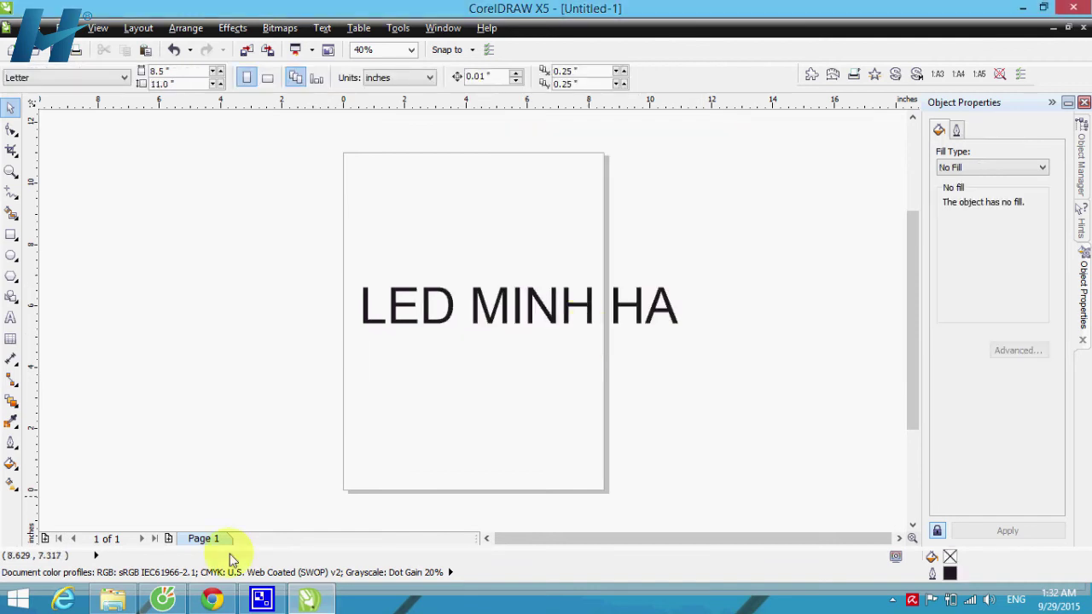
# - Switch to the PlotCalc website in the browser and open the extra tape acceleration description in a new tab
pyautogui.click(166, 605)
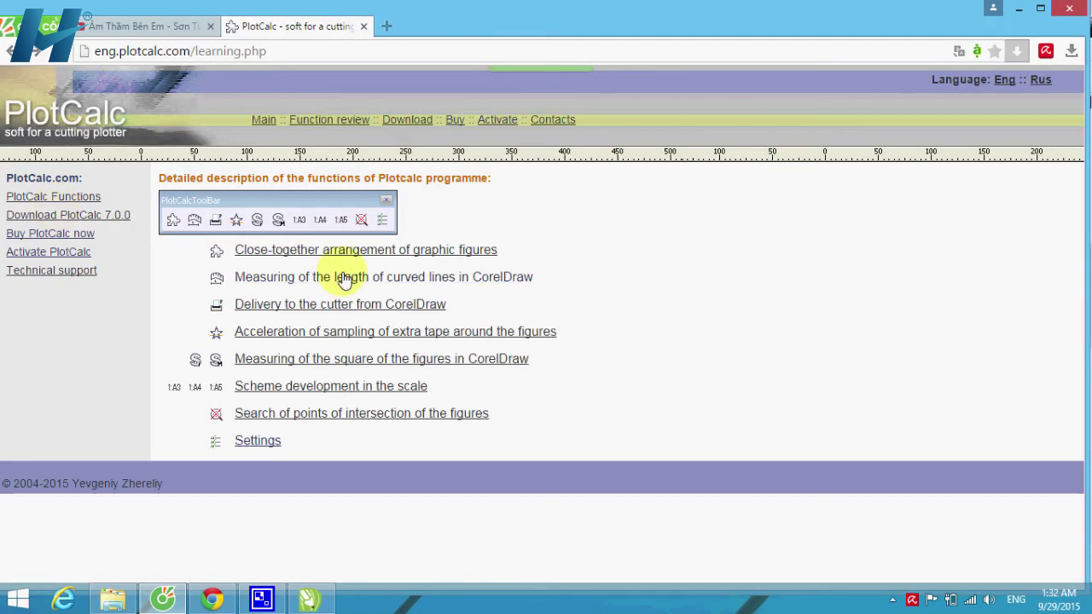
pyautogui.middleClick(372, 334)
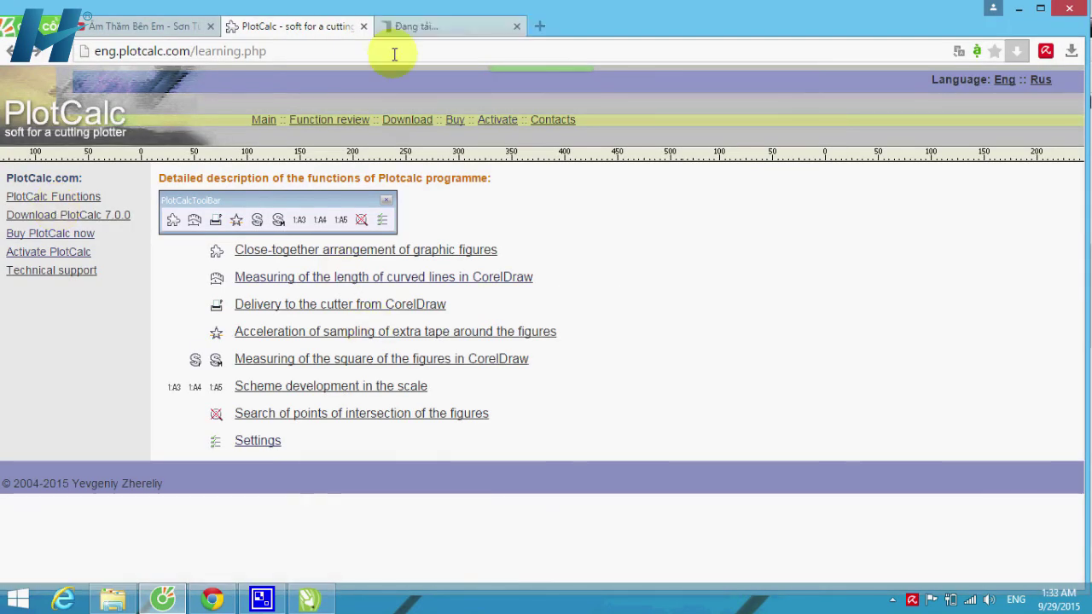
pyautogui.click(414, 27)
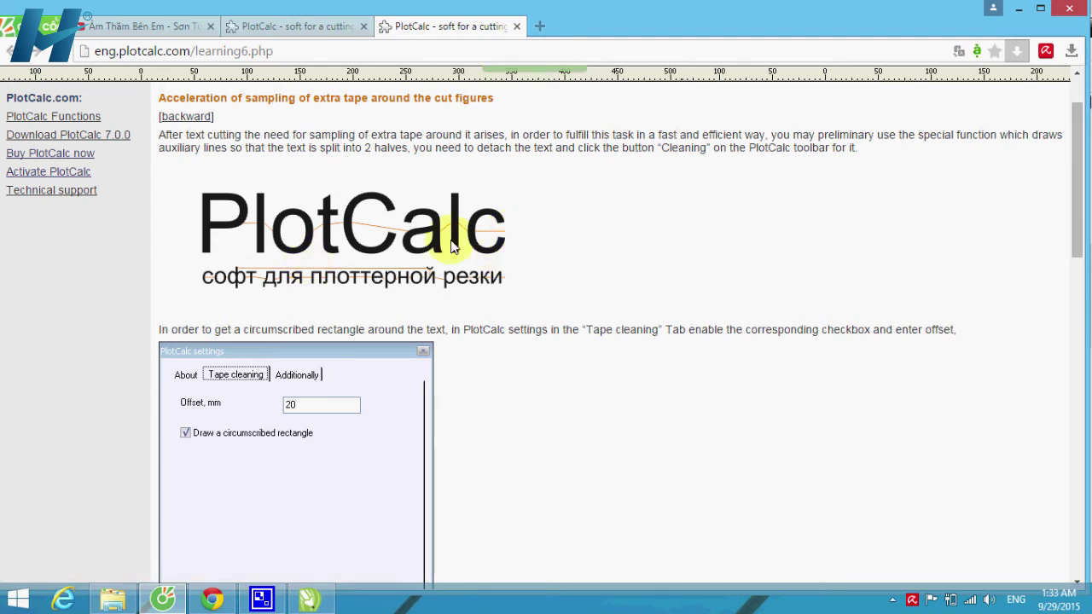
# - Examine the guide's auxiliary line example for text and the photos of waste tape being removed around cut letters
pyautogui.scroll(-2, 477, 251)
pyautogui.scroll(2, 508, 255)
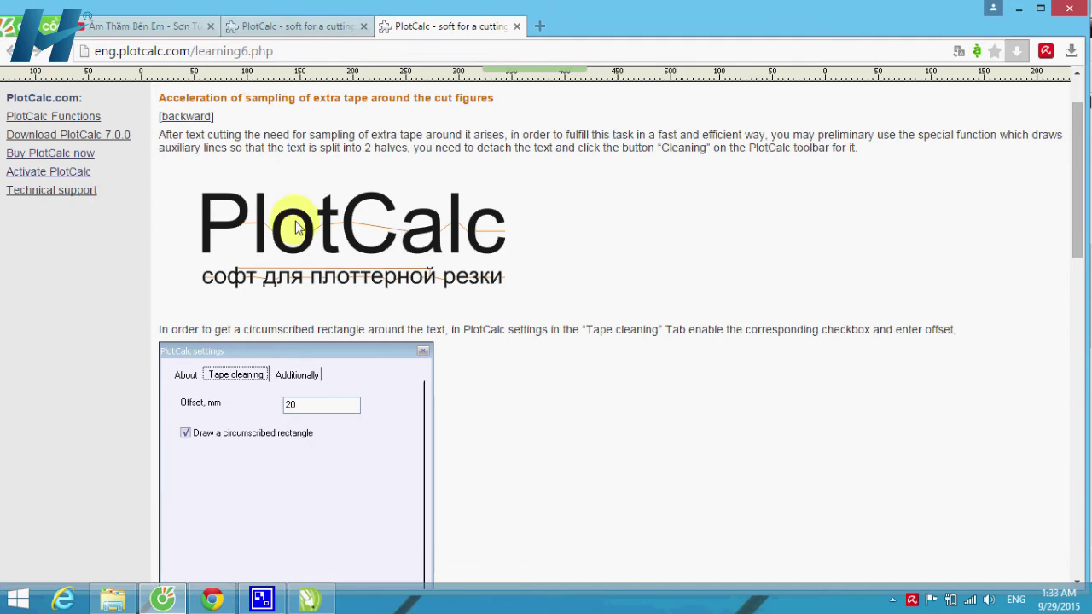
pyautogui.scroll(-4, 414, 268)
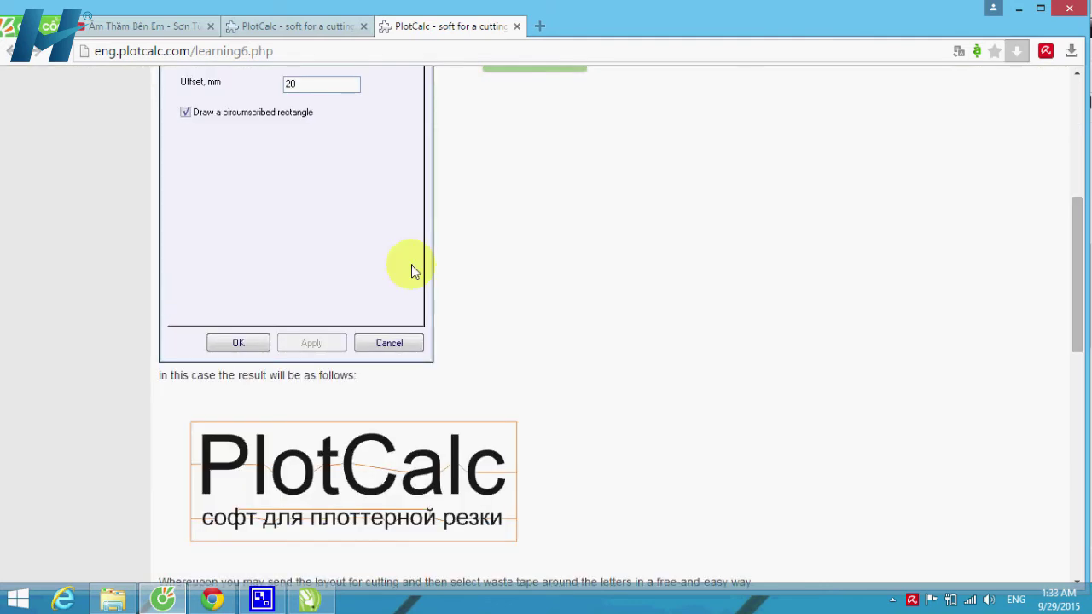
pyautogui.scroll(-5, 323, 297)
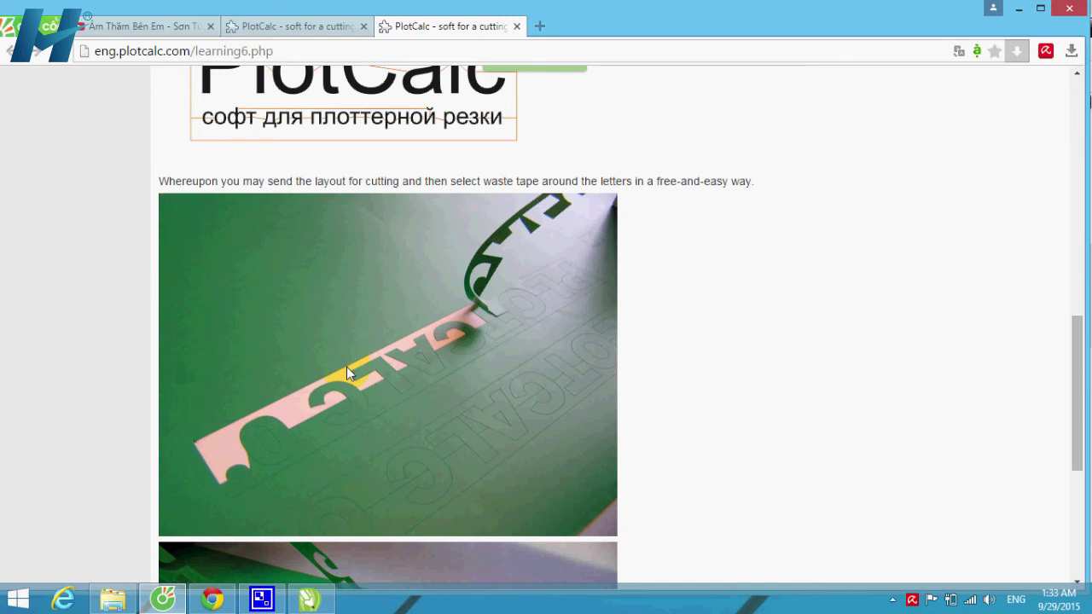
pyautogui.scroll(2, 135, 238)
pyautogui.scroll(-2, 487, 324)
pyautogui.scroll(-4, 260, 403)
pyautogui.scroll(2, 393, 385)
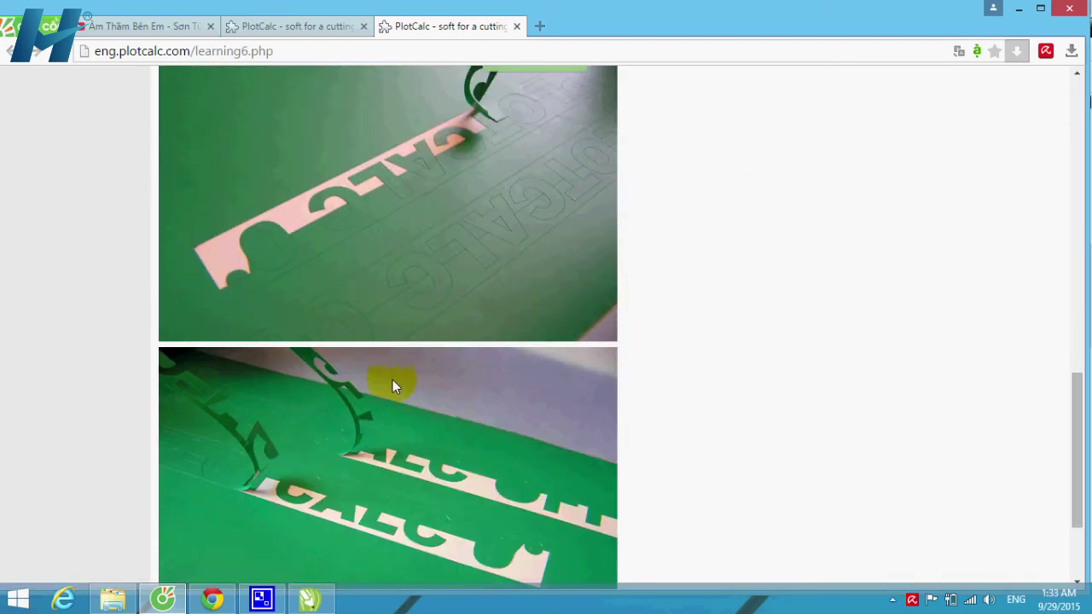
# - Examine the guide's "Tape cleaning" settings with the offset and circumscribed rectangle options, along with the sample result
pyautogui.scroll(4, 392, 379)
pyautogui.scroll(5, 372, 379)
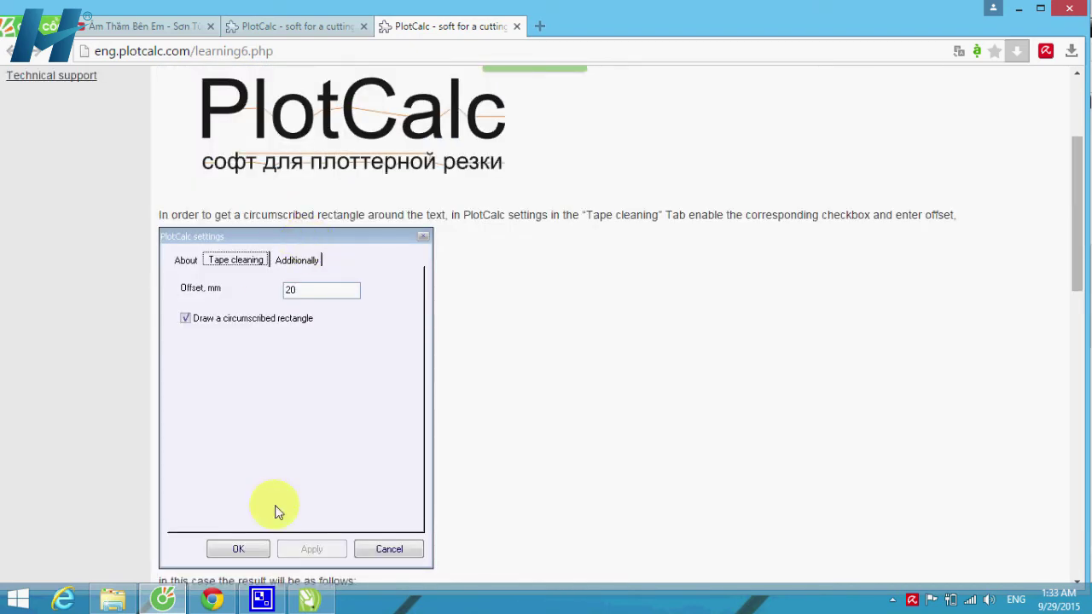
pyautogui.scroll(-2, 300, 312)
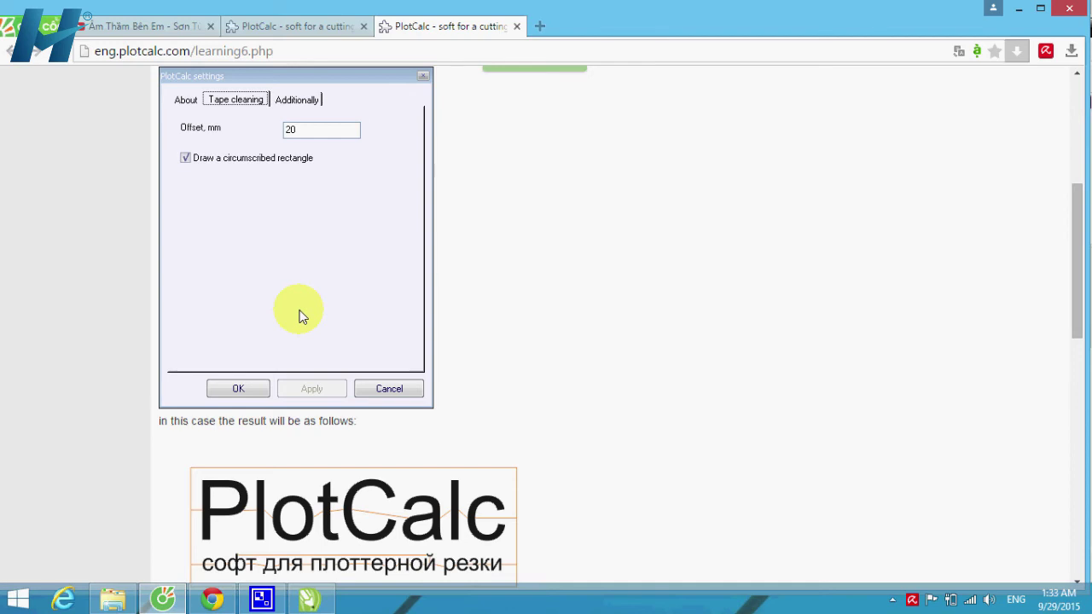
pyautogui.scroll(-3, 331, 376)
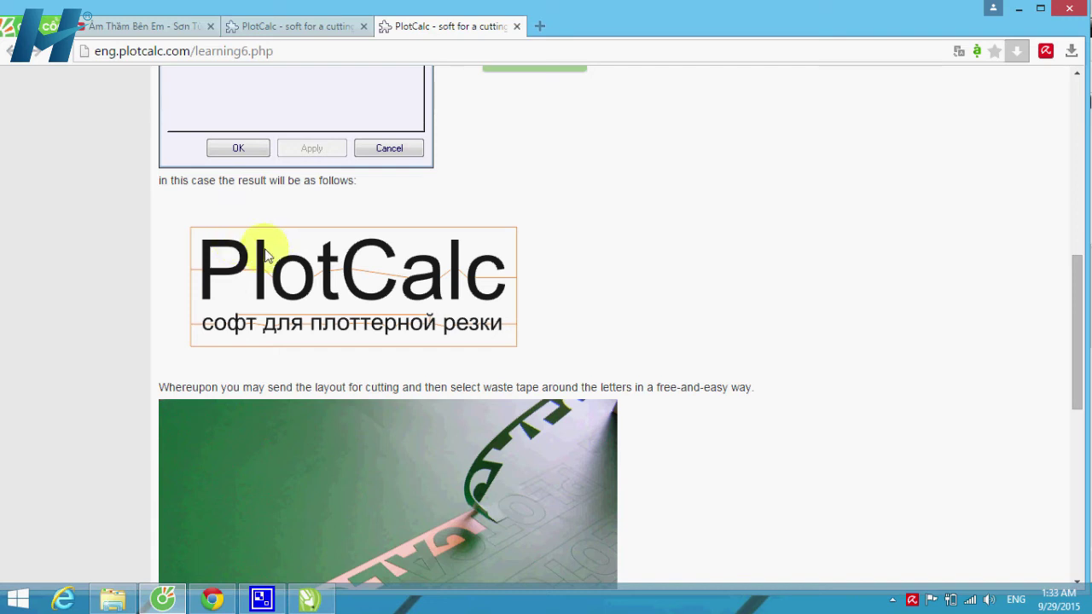
pyautogui.scroll(5, 560, 291)
pyautogui.scroll(-1, 559, 290)
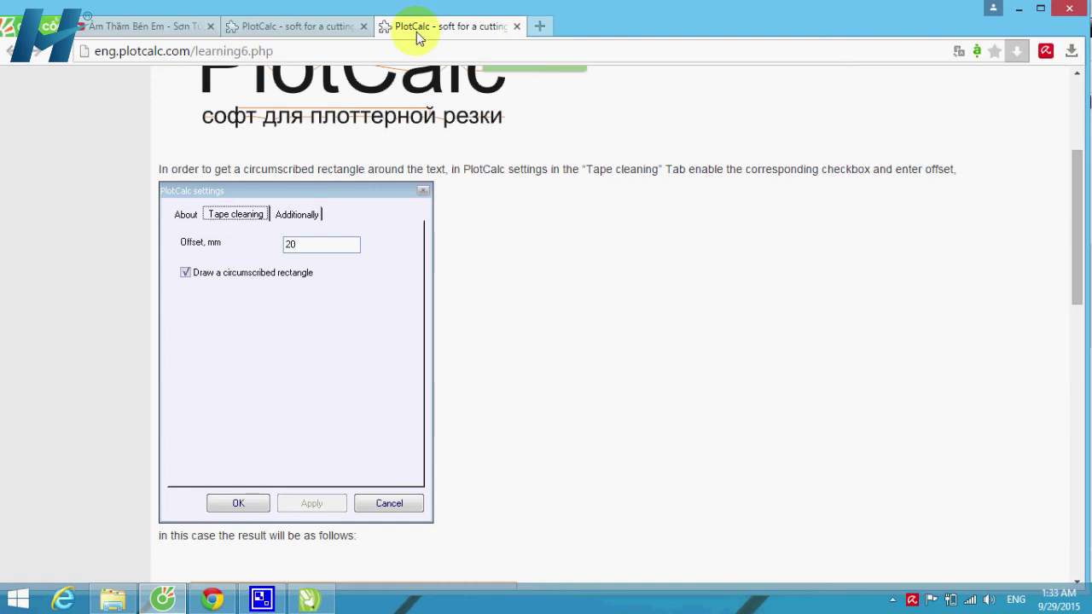
# - Look at the PlotCalc toolbar in CorelDRAW and return to the extra tape acceleration guide in the browser
pyautogui.scroll(3, 287, 125)
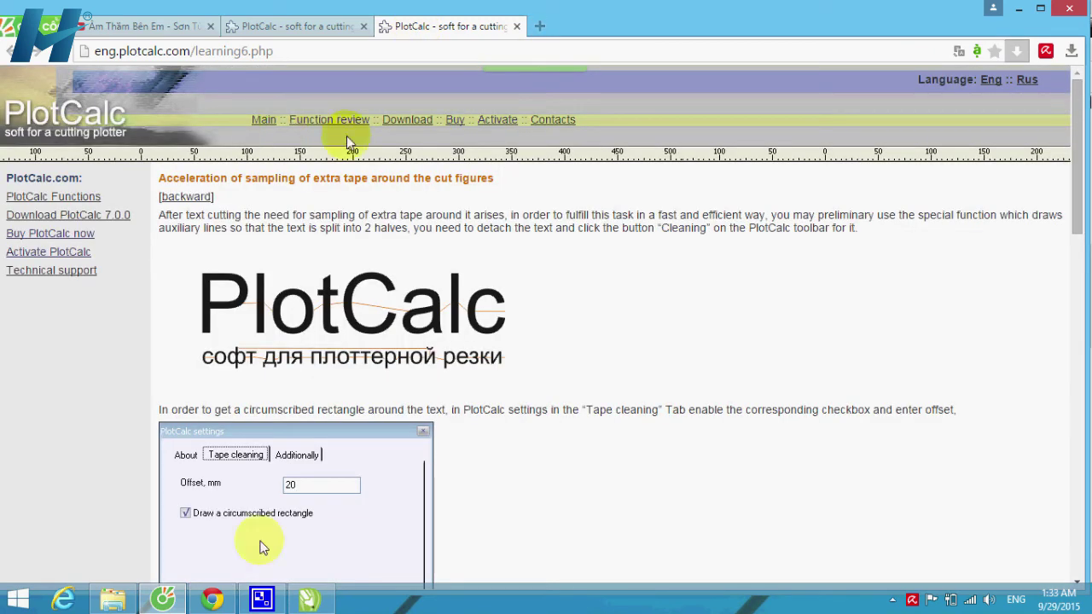
pyautogui.click(308, 600)
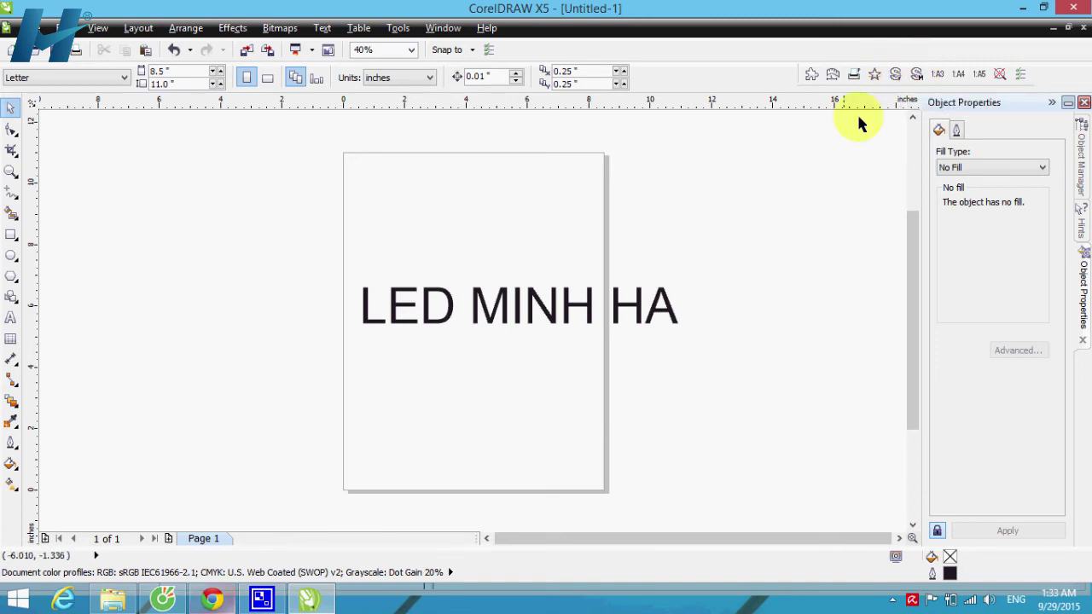
pyautogui.moveTo(314, 606)
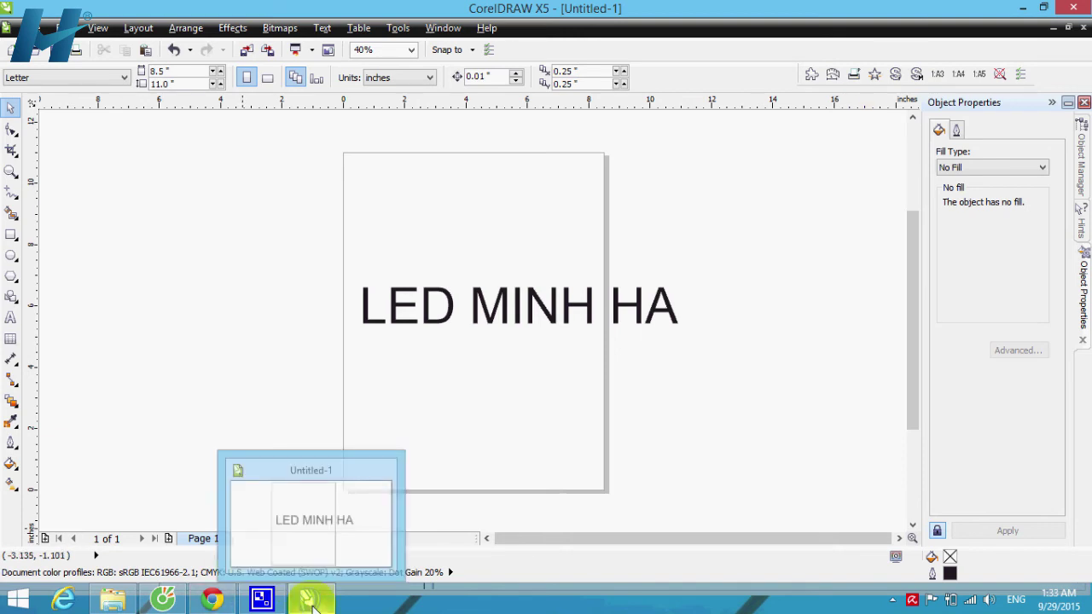
pyautogui.click(157, 607)
# - Return to the list of PlotCalc functions and close the extra tape acceleration page
pyautogui.click(50, 197)
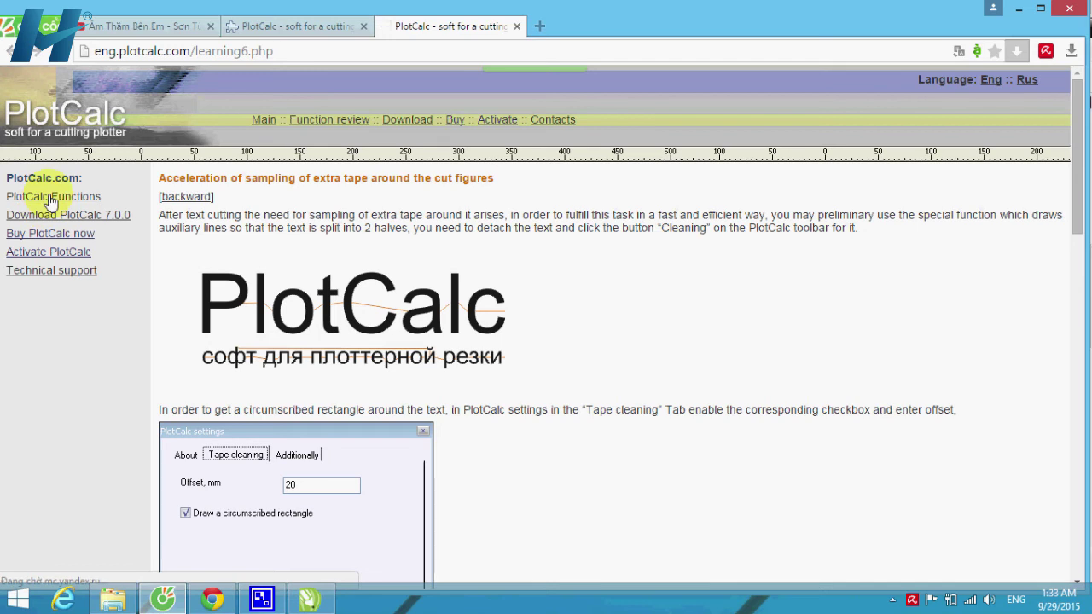
pyautogui.scroll(-1, 341, 232)
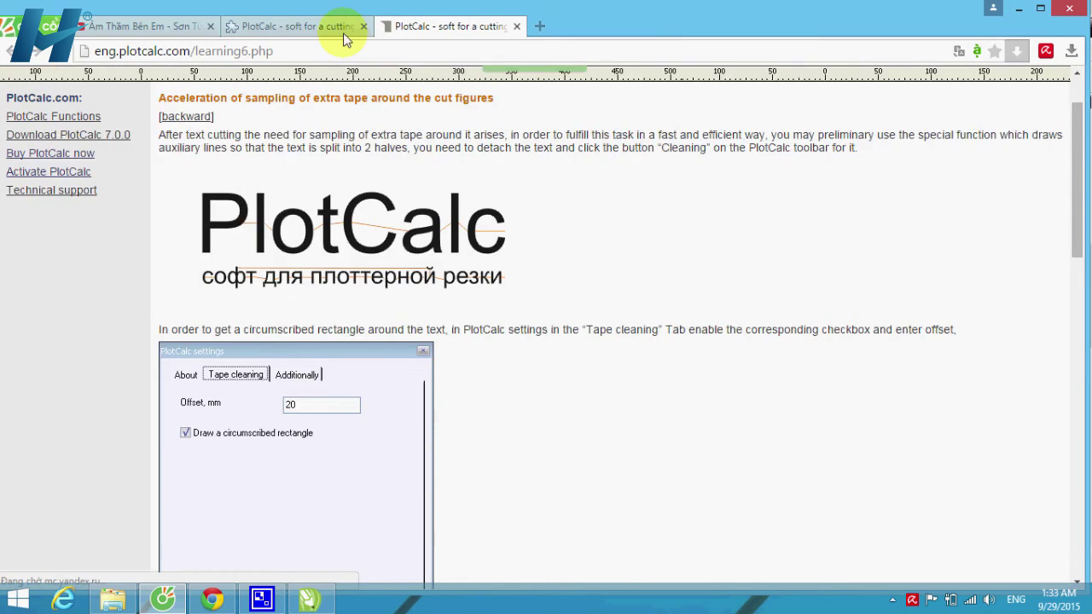
pyautogui.click(344, 34)
pyautogui.click(516, 27)
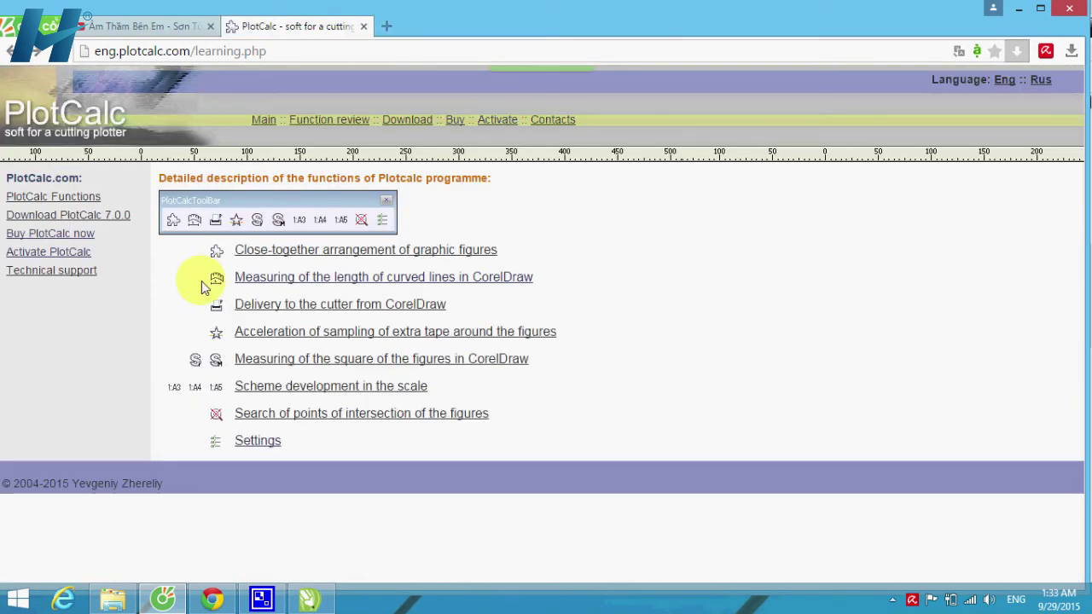
# - Open the description of measuring the square of figures in a new browser tab and skim through the page
pyautogui.middleClick(341, 363)
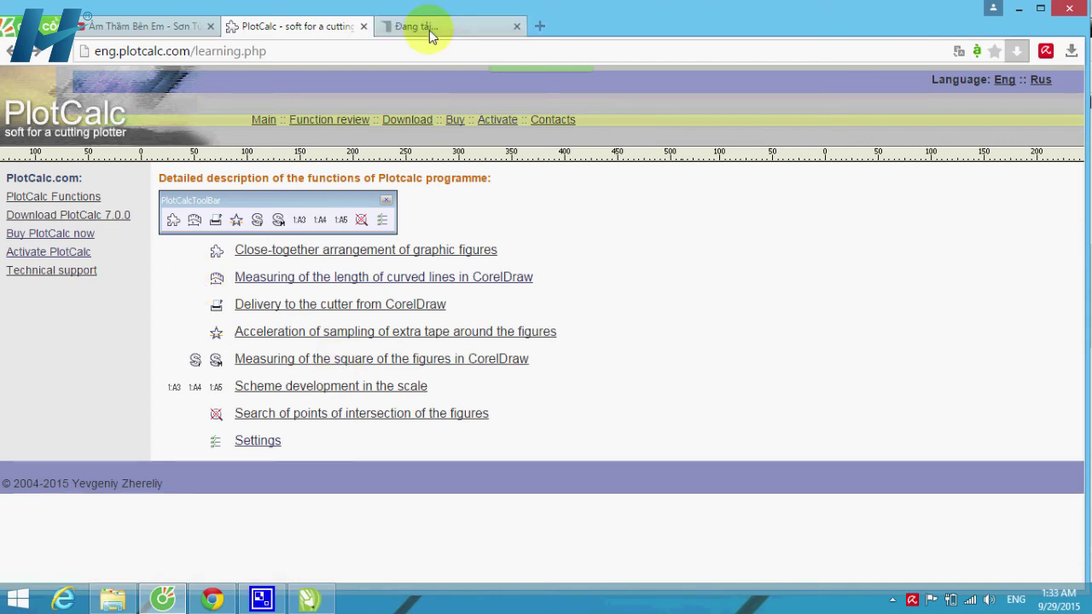
pyautogui.click(429, 30)
pyautogui.click(290, 27)
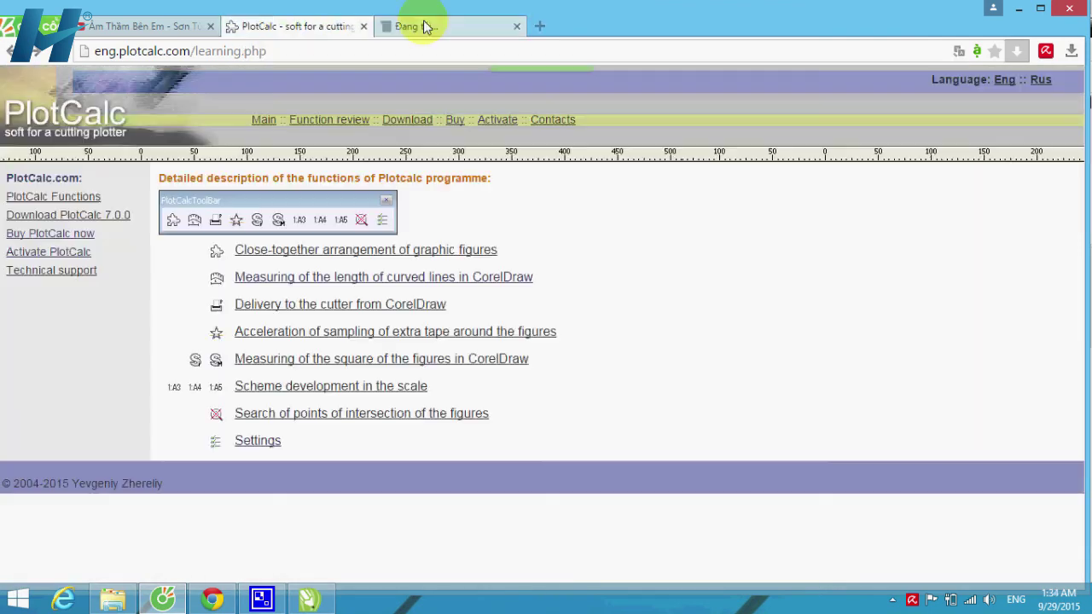
pyautogui.click(426, 26)
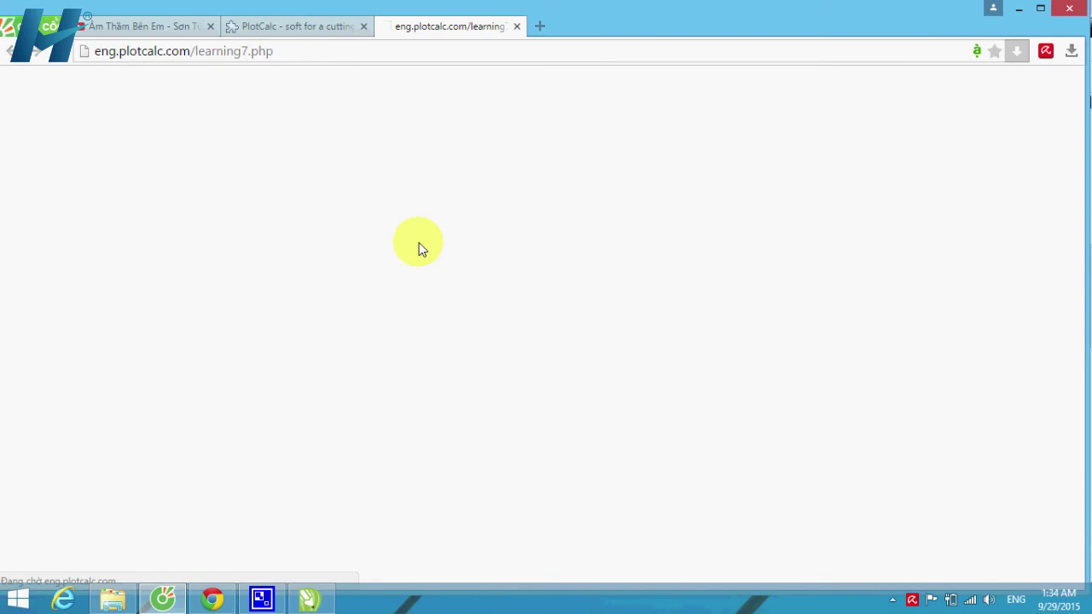
pyautogui.scroll(-4, 548, 285)
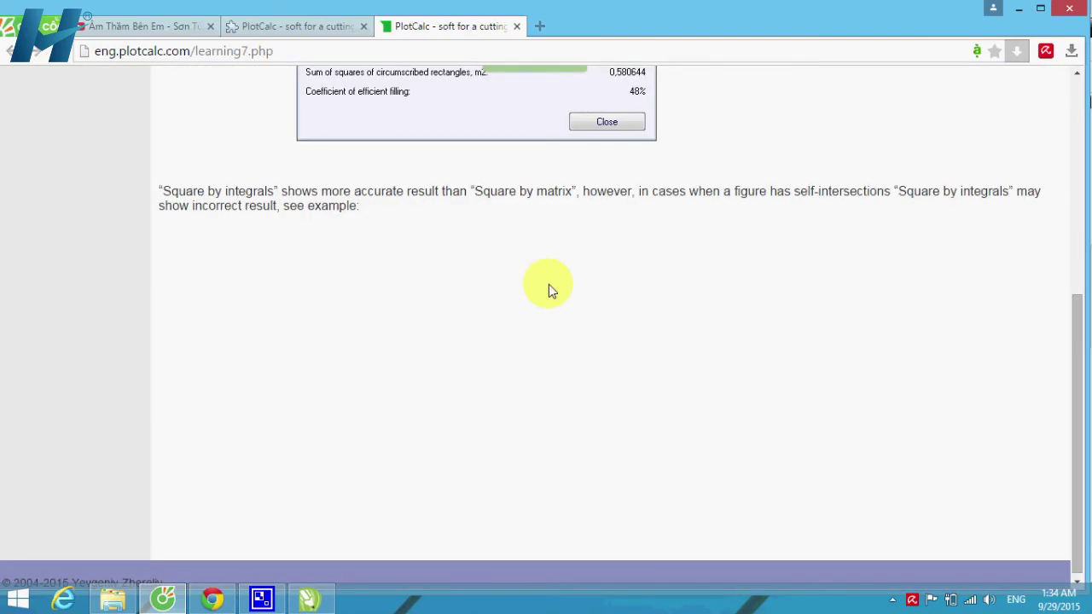
pyautogui.scroll(4, 548, 284)
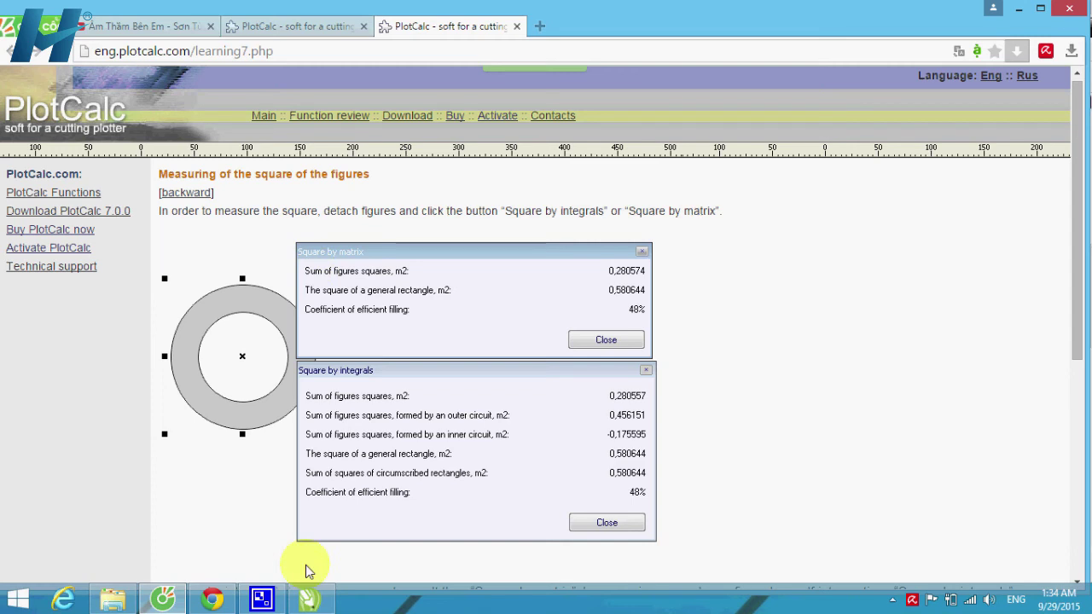
# - Switch to CorelDRAW and draw an ellipse about 4.6 by 2.3 inches above the "LED MINH HA" text
pyautogui.click(309, 599)
pyautogui.click(11, 255)
pyautogui.moveTo(368, 185)
pyautogui.mouseDown()
pyautogui.moveTo(441, 201)
pyautogui.moveTo(510, 255)
pyautogui.mouseUp()
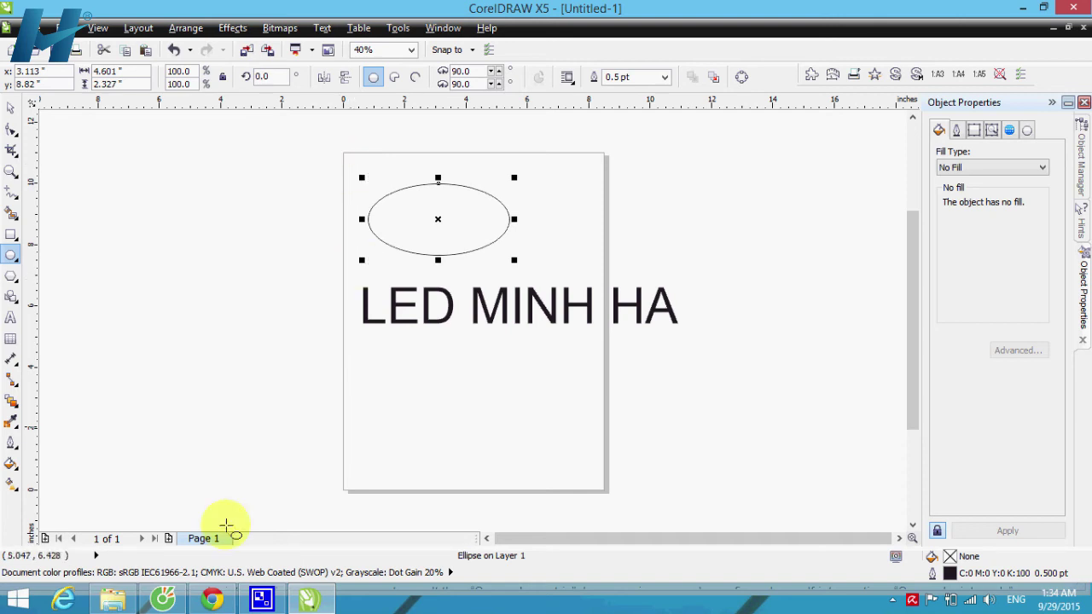
# - Switch to the PlotCalc guide in the browser and examine the "Square by matrix" and "Square by integrals" results for the ring
pyautogui.click(211, 600)
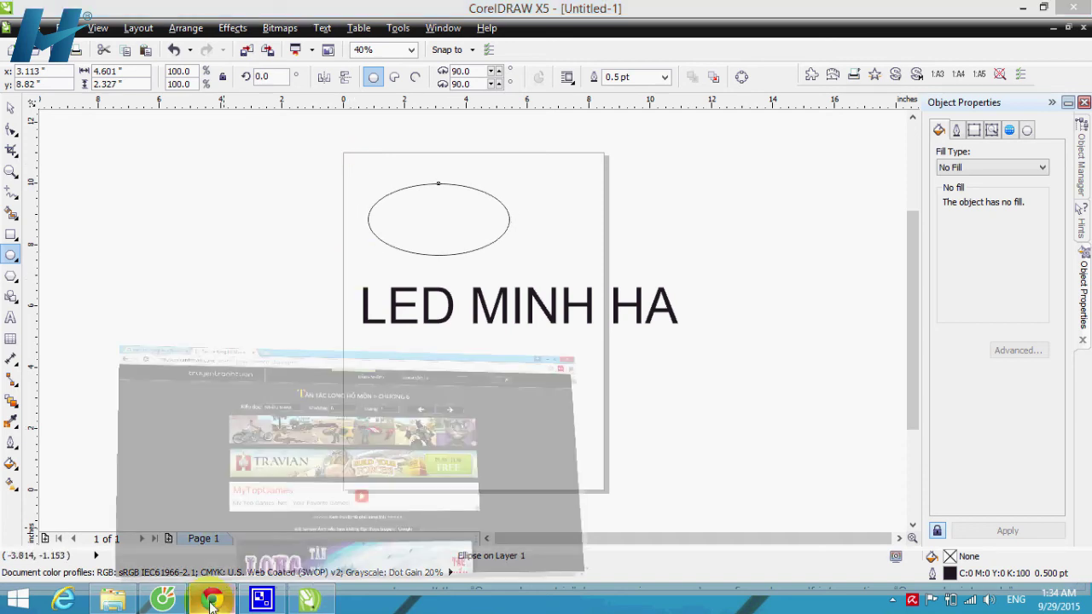
pyautogui.scroll(-1, 414, 276)
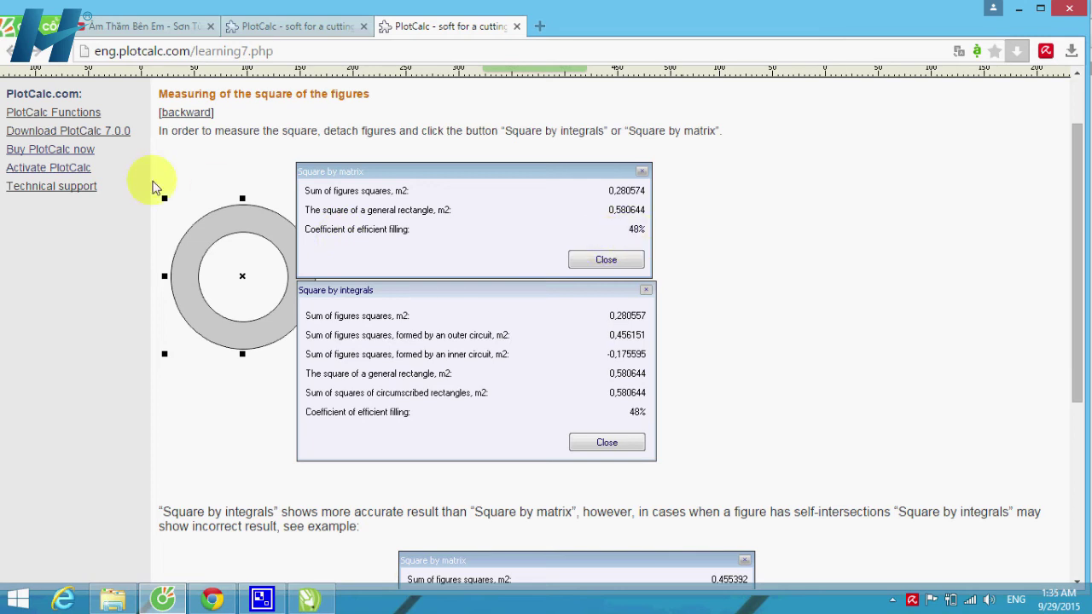
pyautogui.scroll(-1, 170, 247)
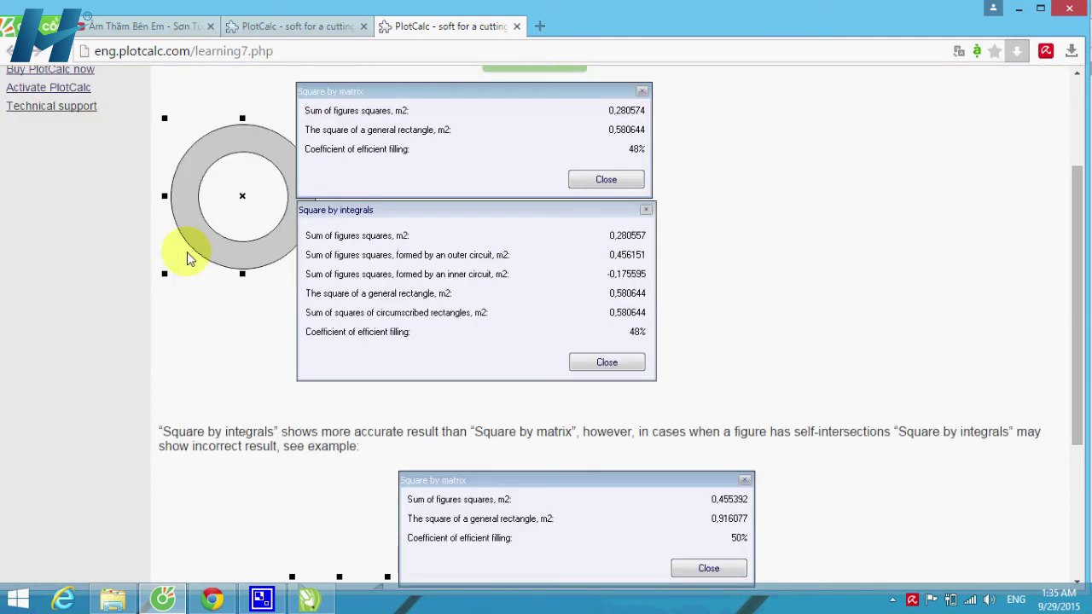
pyautogui.scroll(-1, 190, 259)
pyautogui.scroll(1, 359, 282)
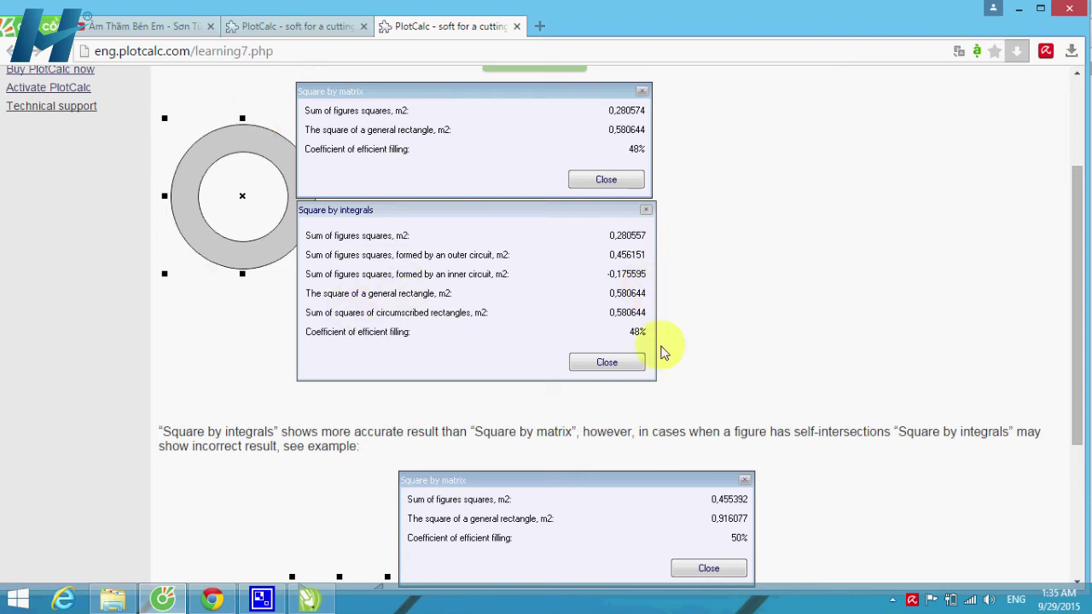
# - Examine the guide's self-intersecting figure example and compare its area measurements with those of the ring
pyautogui.scroll(-3, 414, 361)
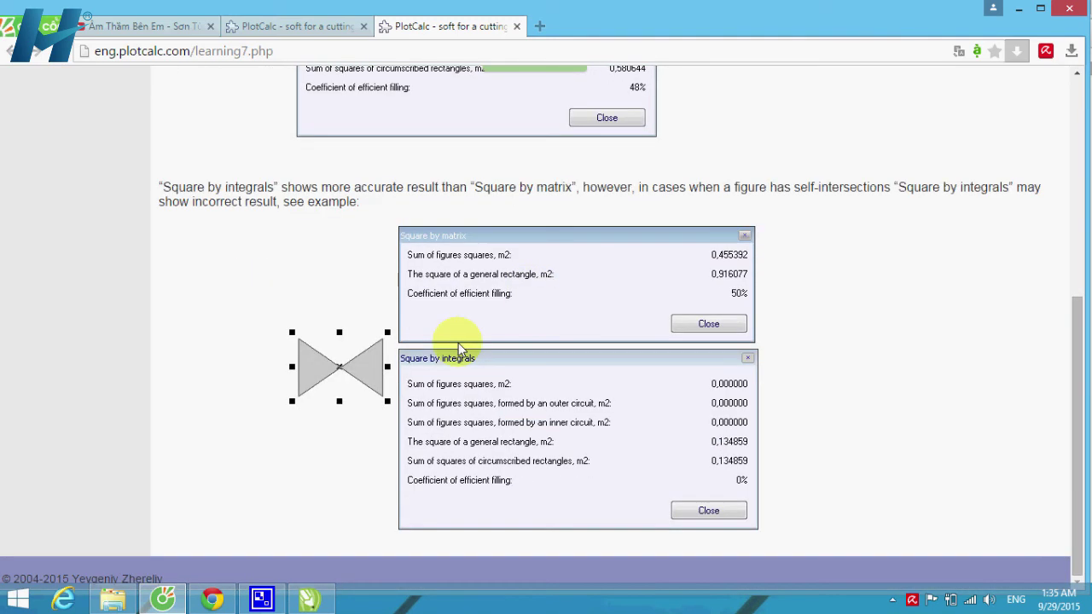
pyautogui.scroll(3, 524, 317)
pyautogui.scroll(-3, 443, 320)
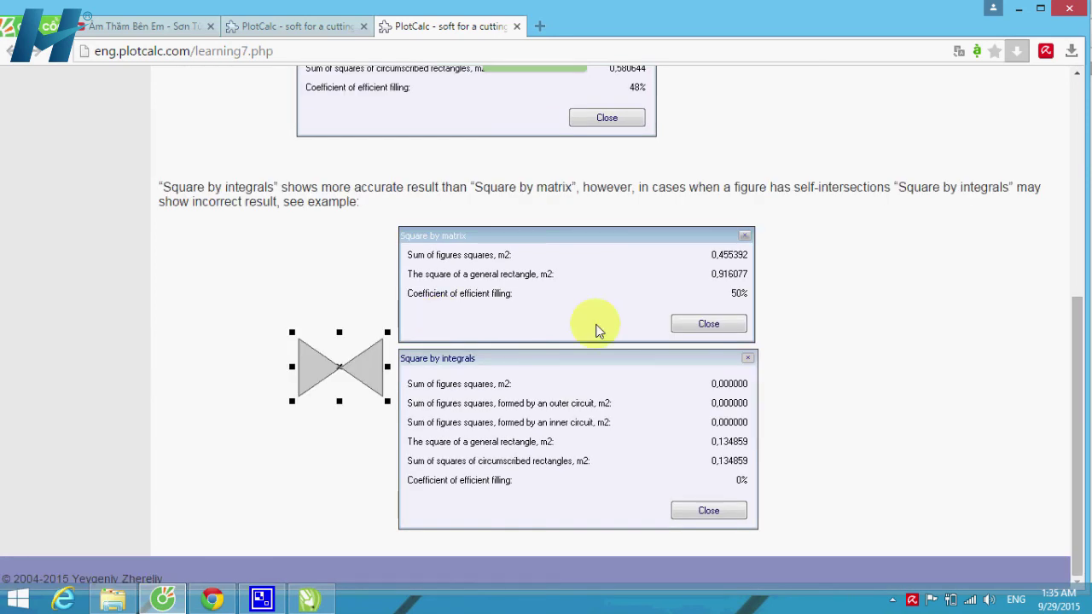
pyautogui.scroll(2, 597, 331)
pyautogui.scroll(1, 520, 341)
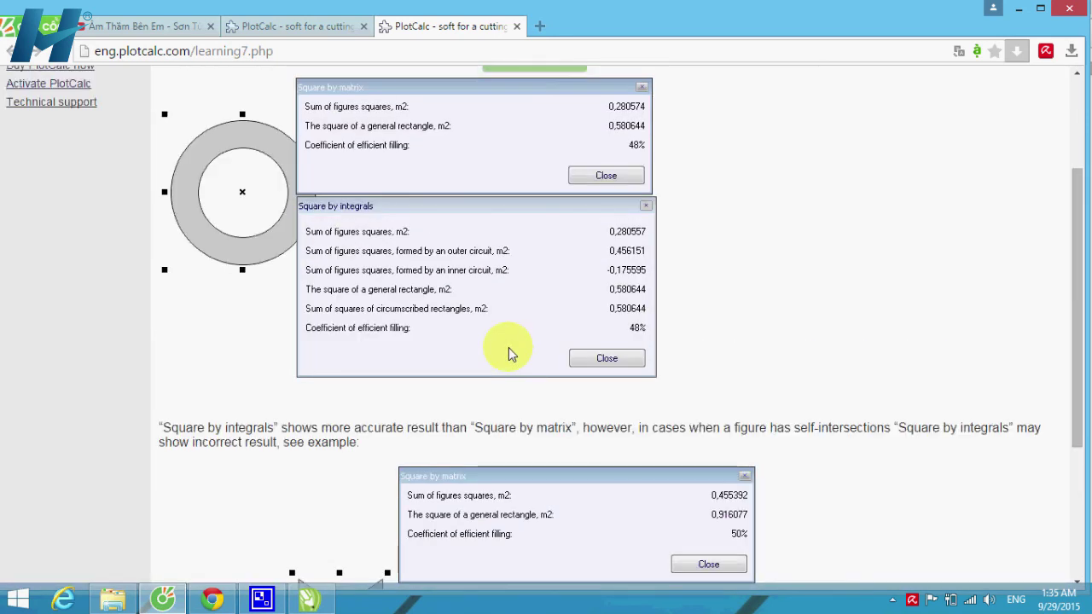
pyautogui.scroll(2, 169, 552)
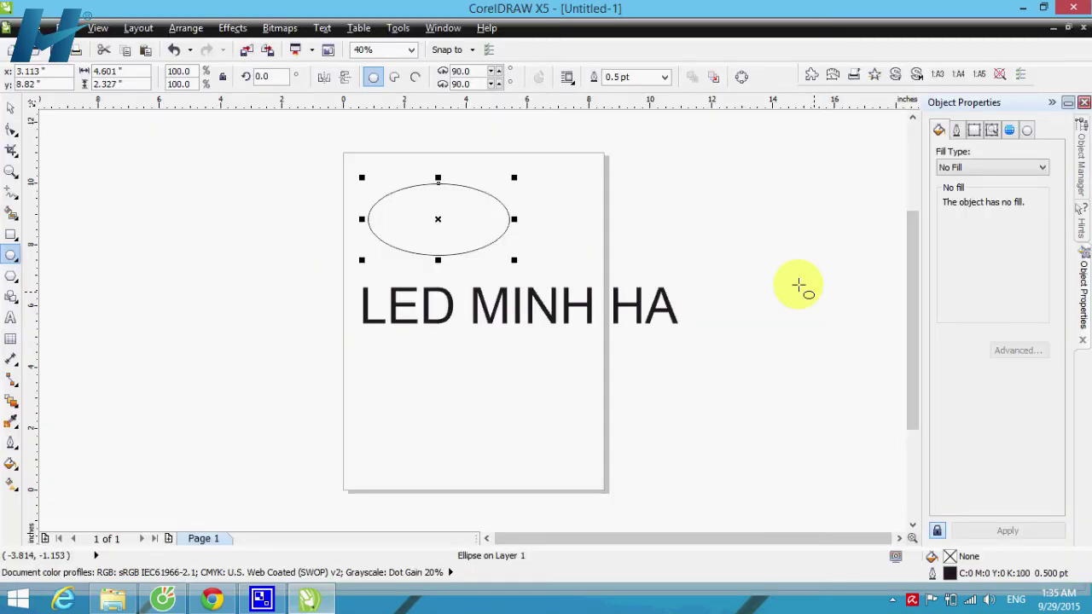
# - In CorelDRAW, delete the large ellipse and the "LED MINH HA" text, and try the Scheme 1:A3 function
pyautogui.click(459, 239)
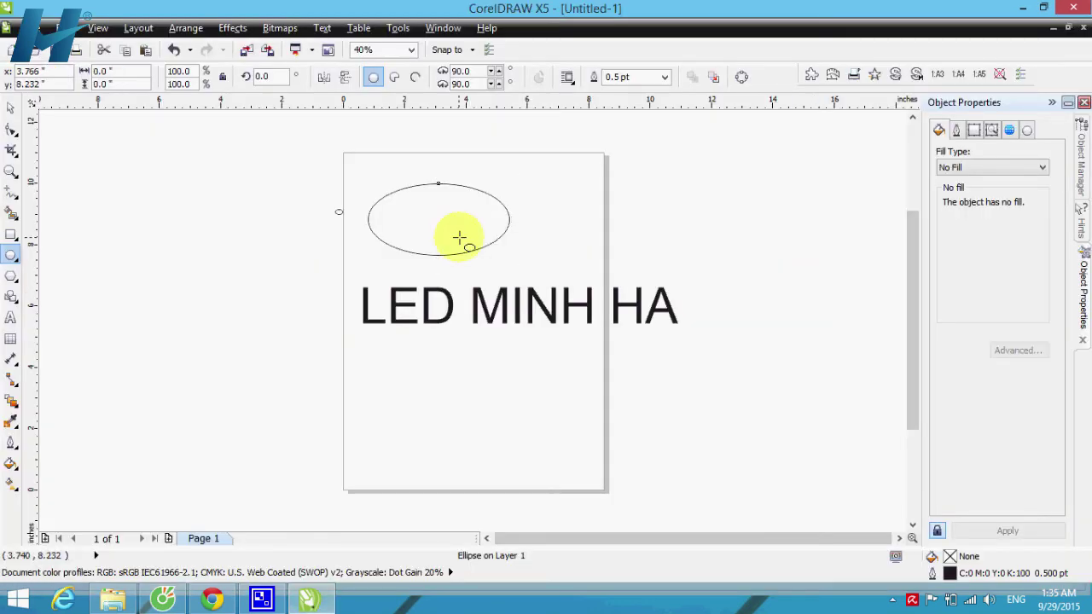
pyautogui.click(447, 304)
pyautogui.press('Delete')
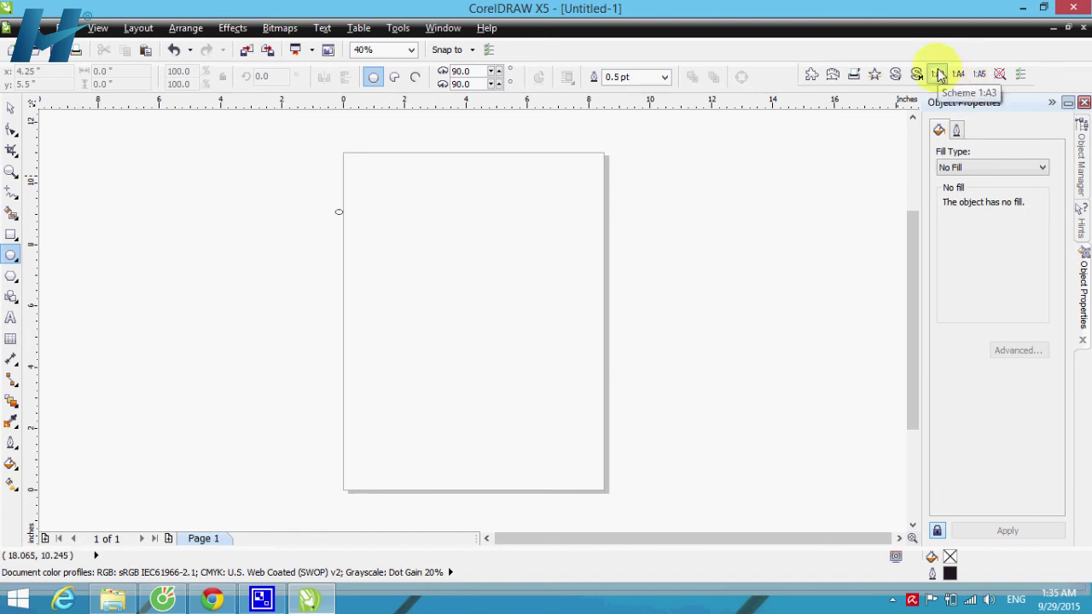
pyautogui.click(940, 76)
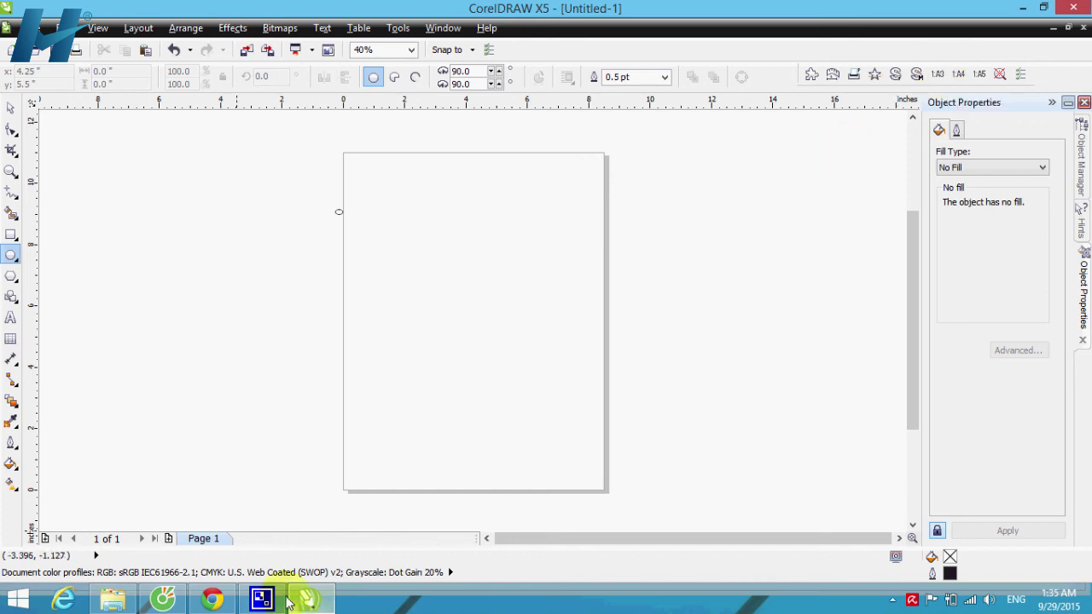
# - Switch to the PlotCalc functions list in the browser and open "Scheme development in the scale" in a new tab
pyautogui.click(162, 599)
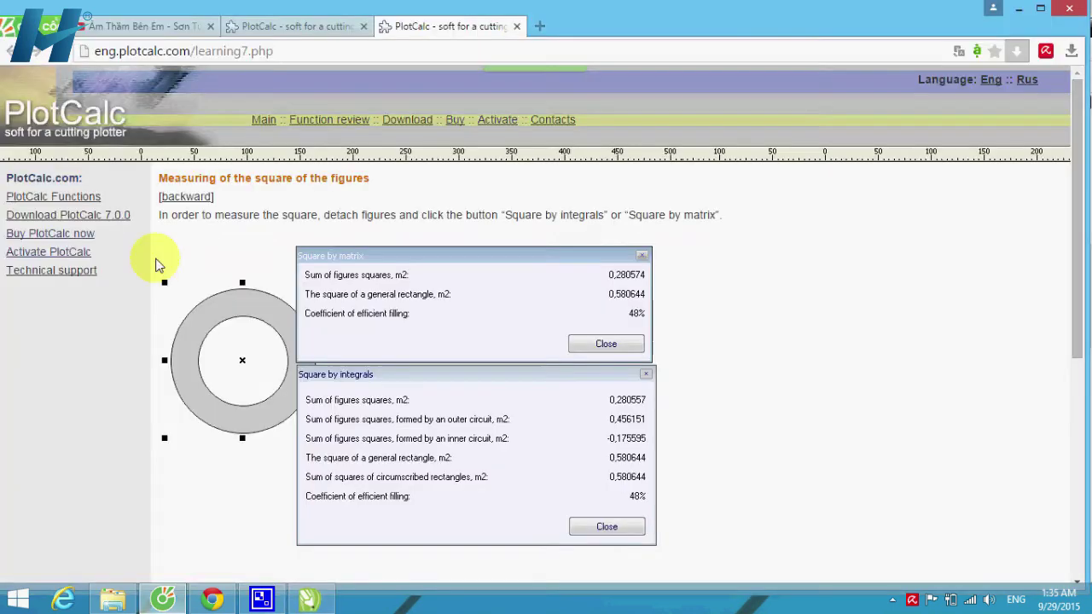
pyautogui.click(341, 26)
pyautogui.rightClick(306, 384)
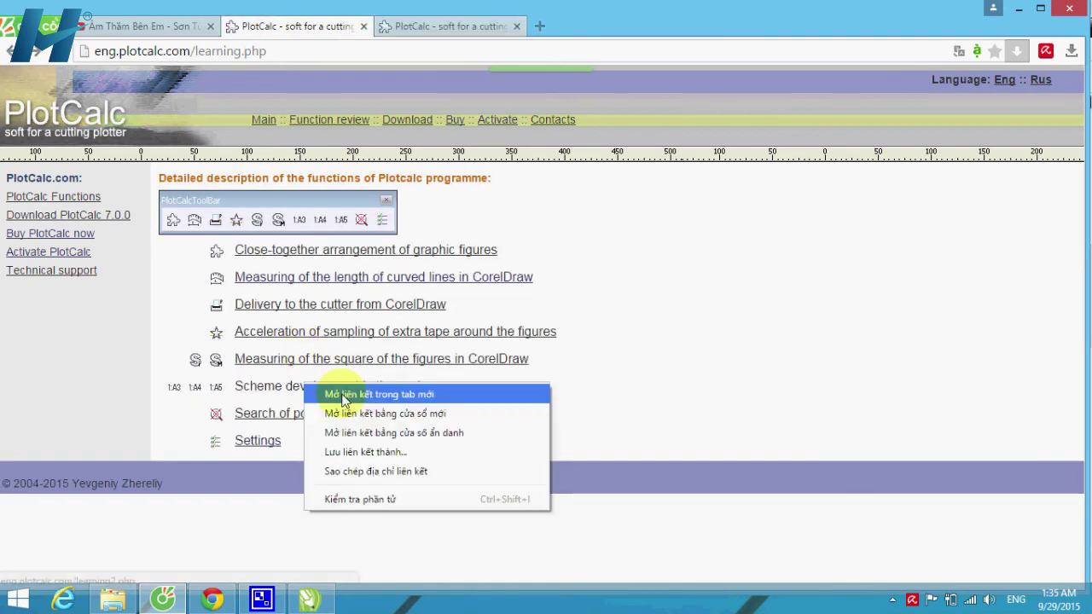
pyautogui.click(344, 400)
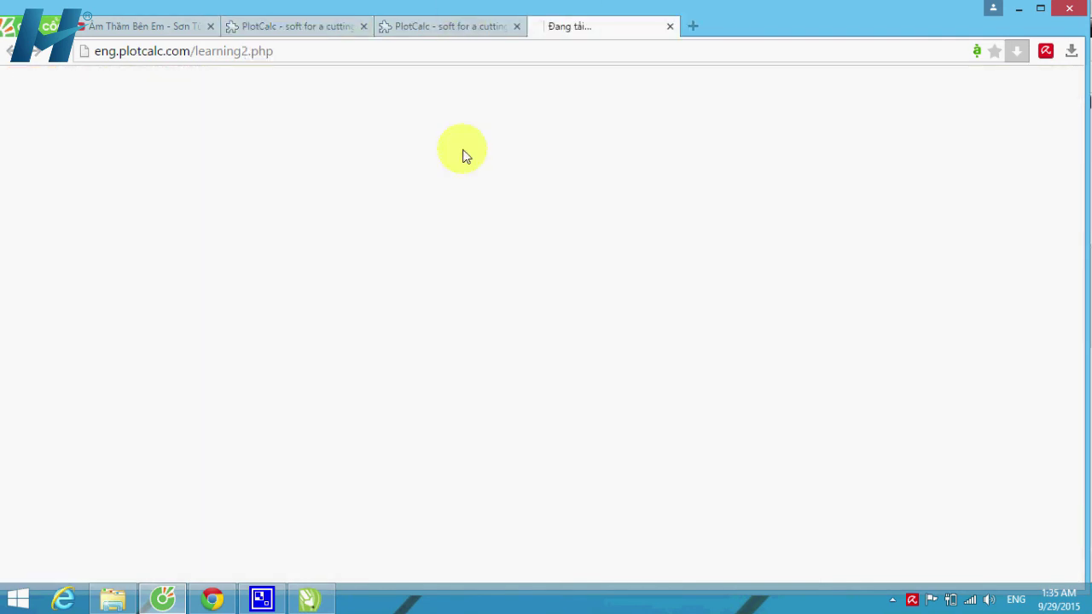